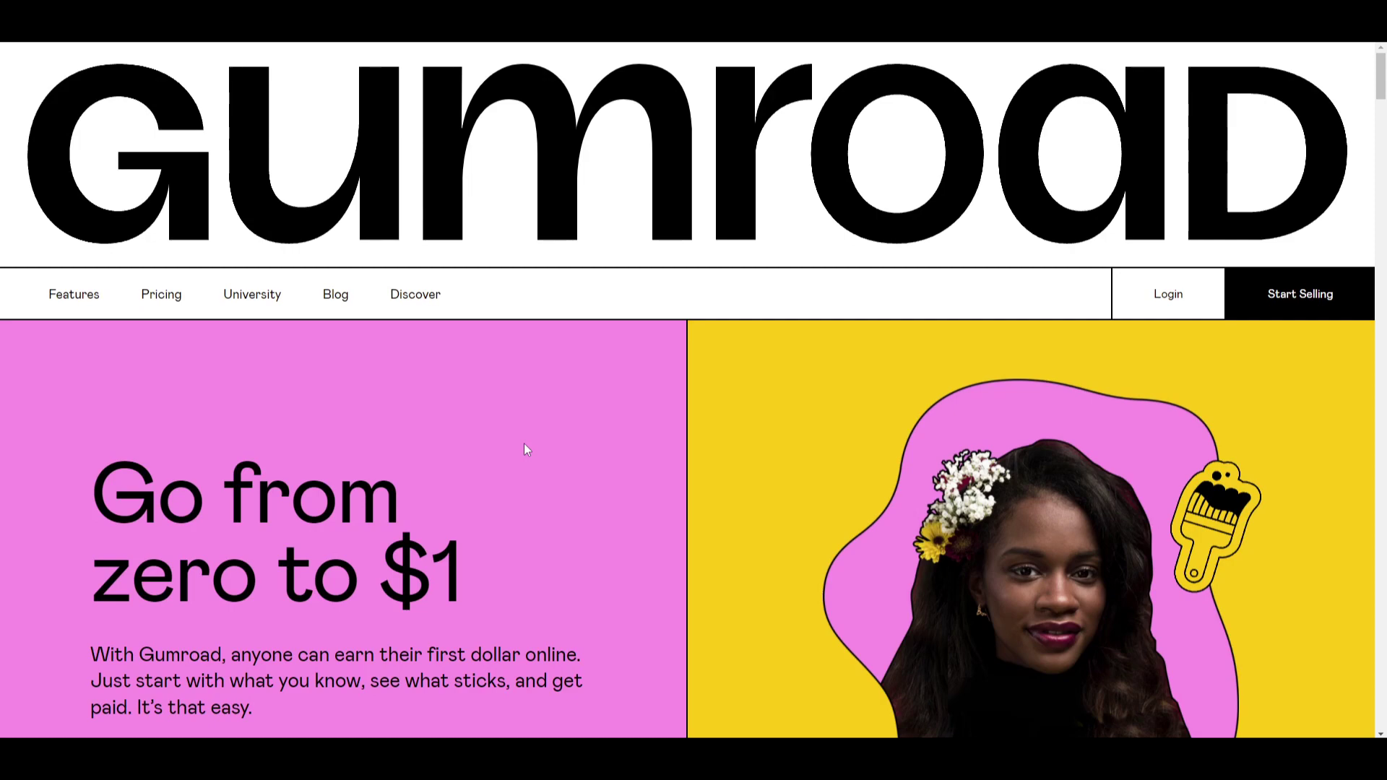
Scroll the Gumroad homepage past the hero and 'Make your own road' to the 'Sell anything' heading.
{"action": "scroll", "coordinate": [524, 444], "scroll_direction": "down", "scroll_amount": 3}
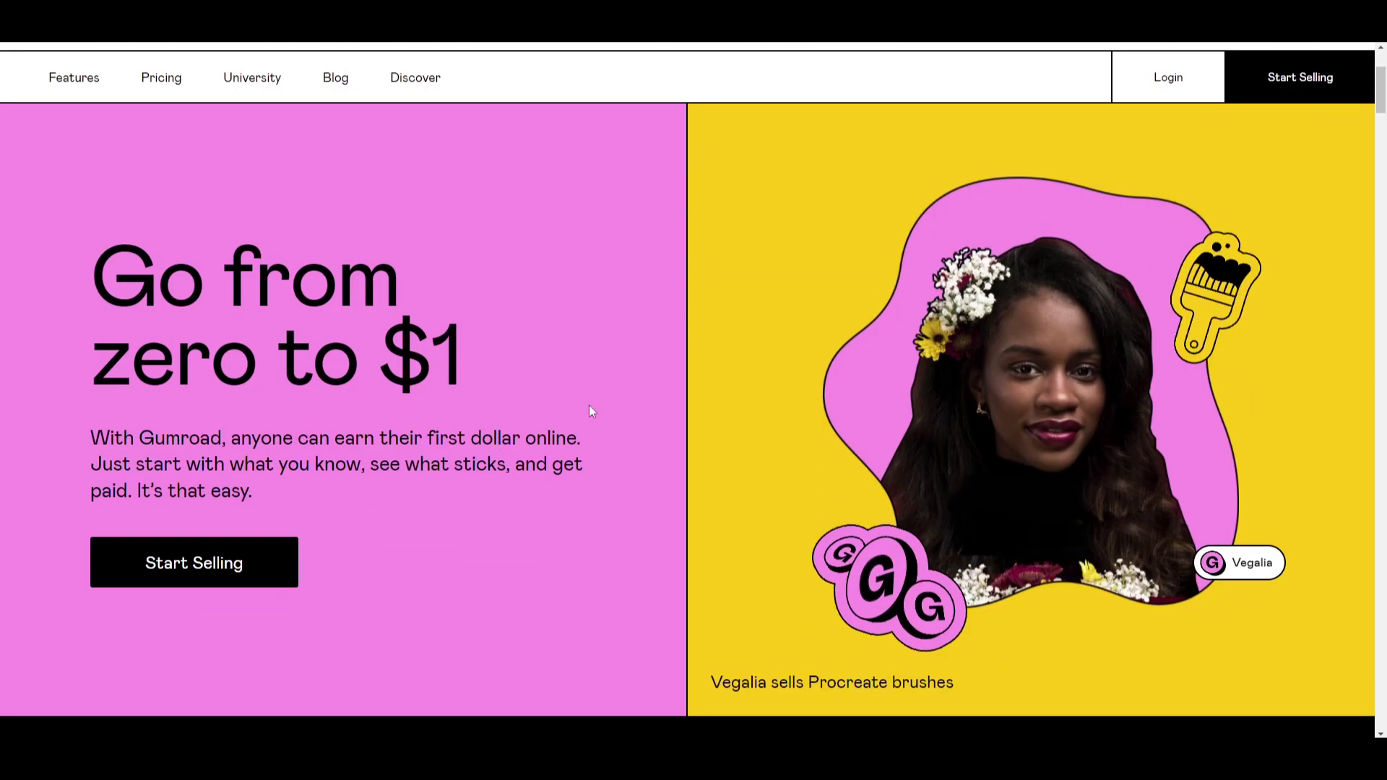
{"action": "scroll", "coordinate": [591, 411], "scroll_direction": "up", "scroll_amount": 3}
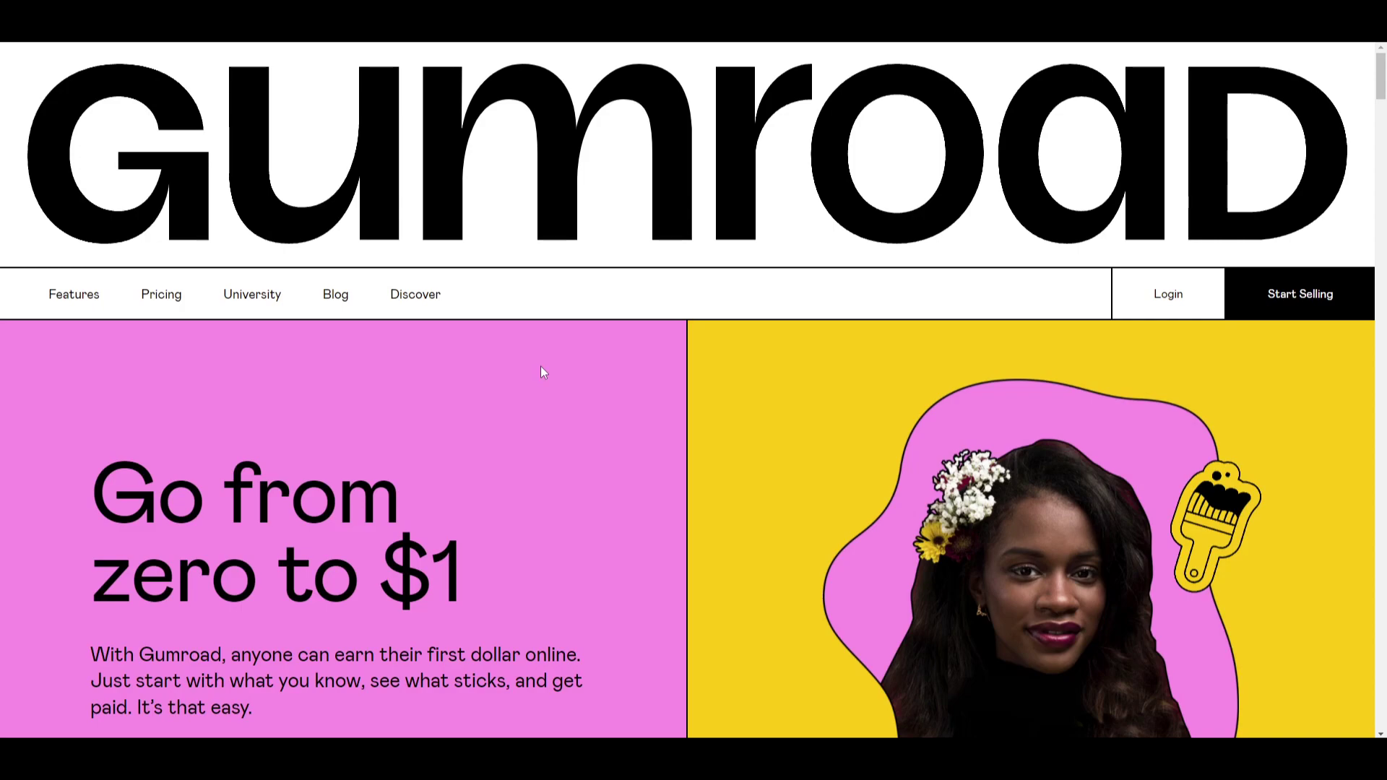
{"action": "scroll", "coordinate": [544, 372], "scroll_direction": "down", "scroll_amount": 5}
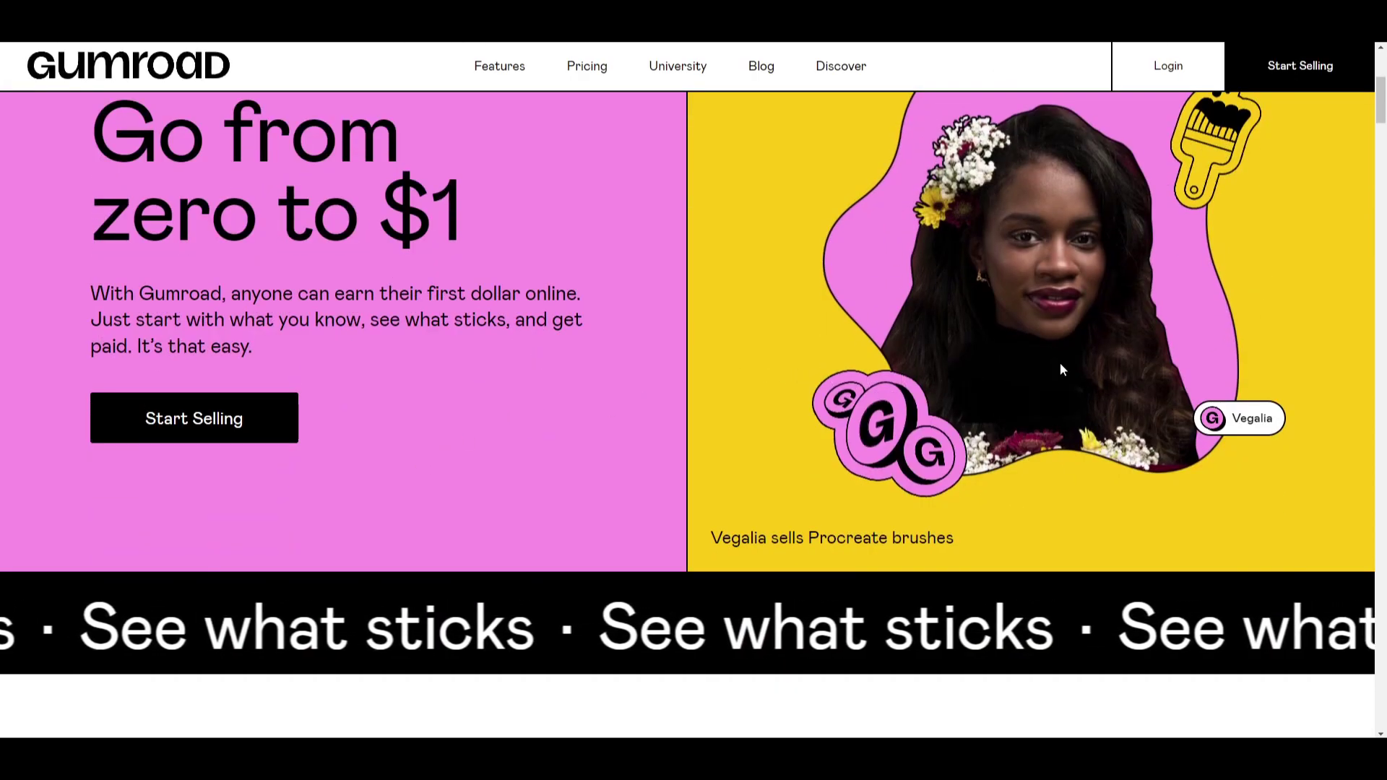
{"action": "scroll", "coordinate": [1061, 370], "scroll_direction": "down", "scroll_amount": 5}
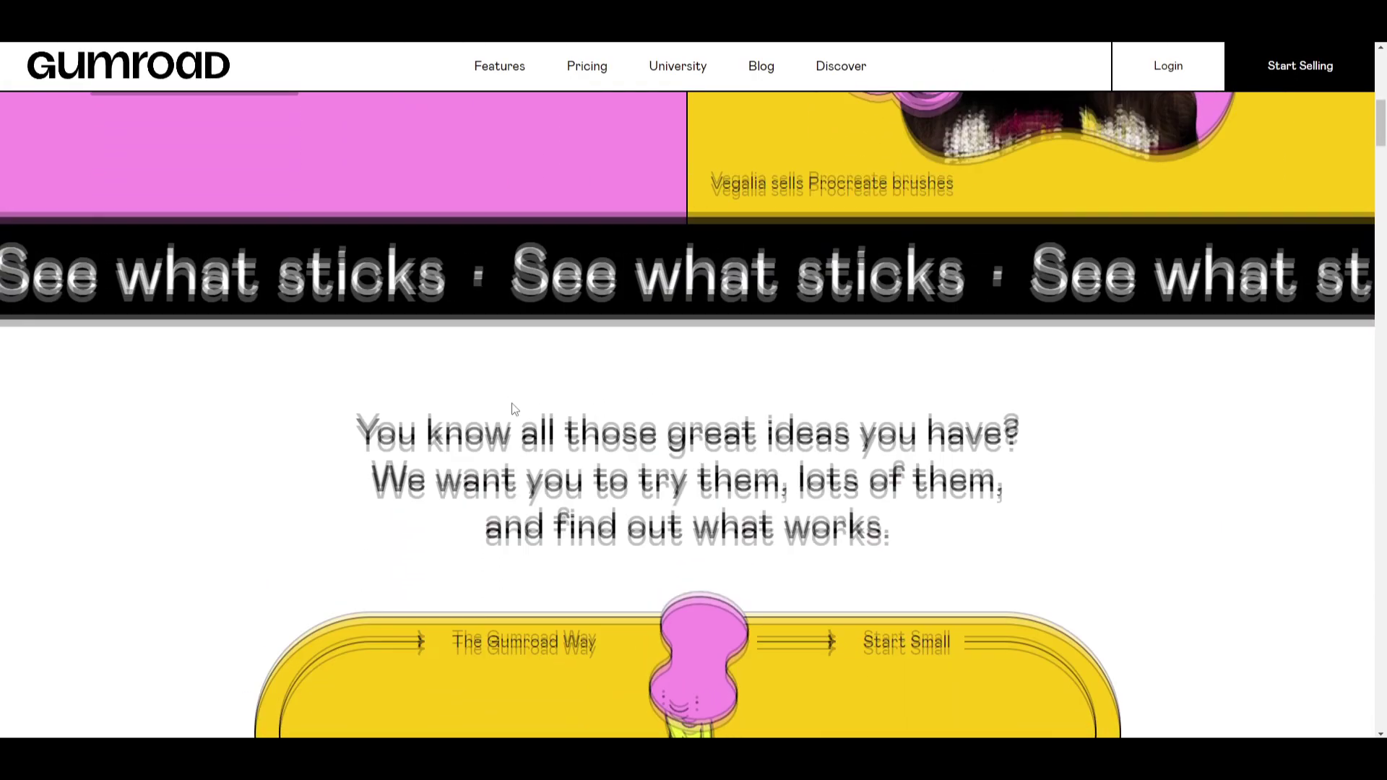
{"action": "scroll", "coordinate": [514, 408], "scroll_direction": "up", "scroll_amount": 3}
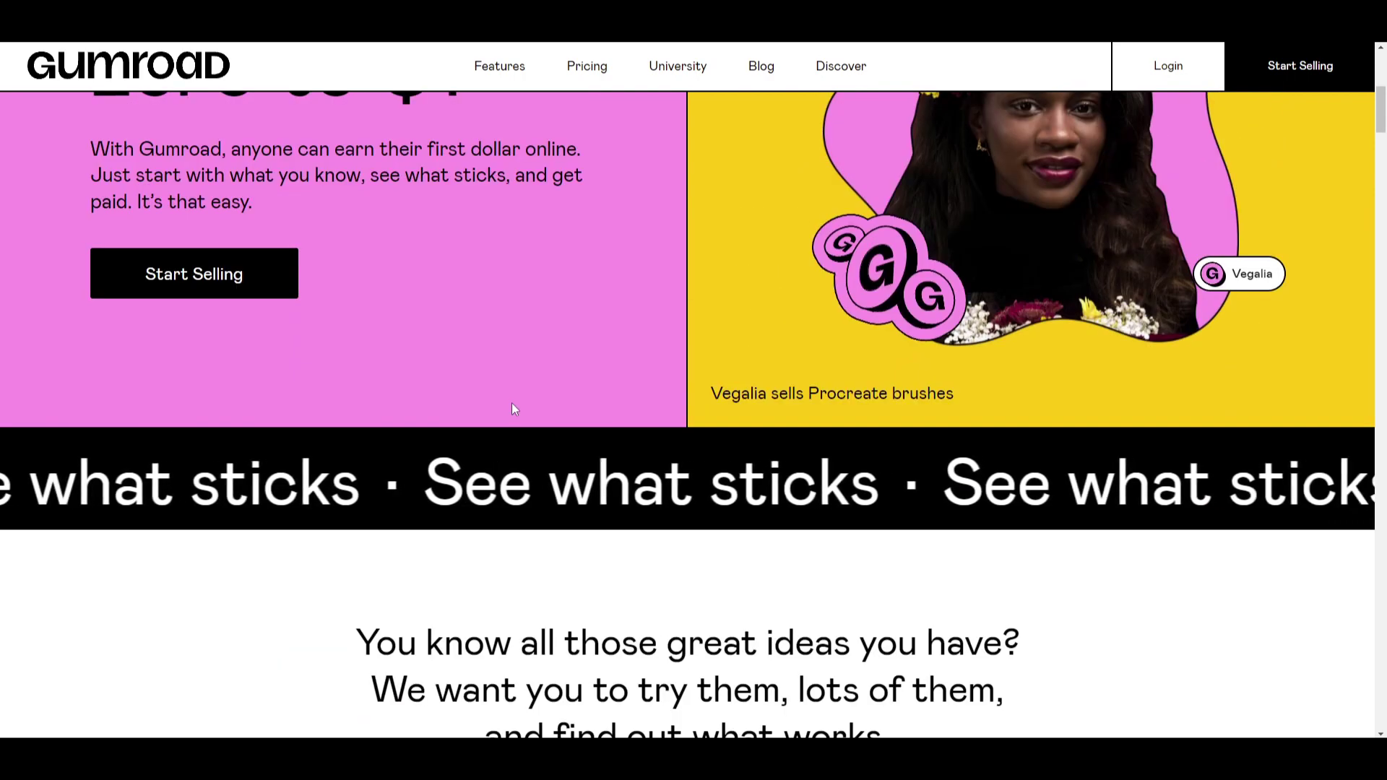
{"action": "scroll", "coordinate": [511, 409], "scroll_direction": "up", "scroll_amount": 6}
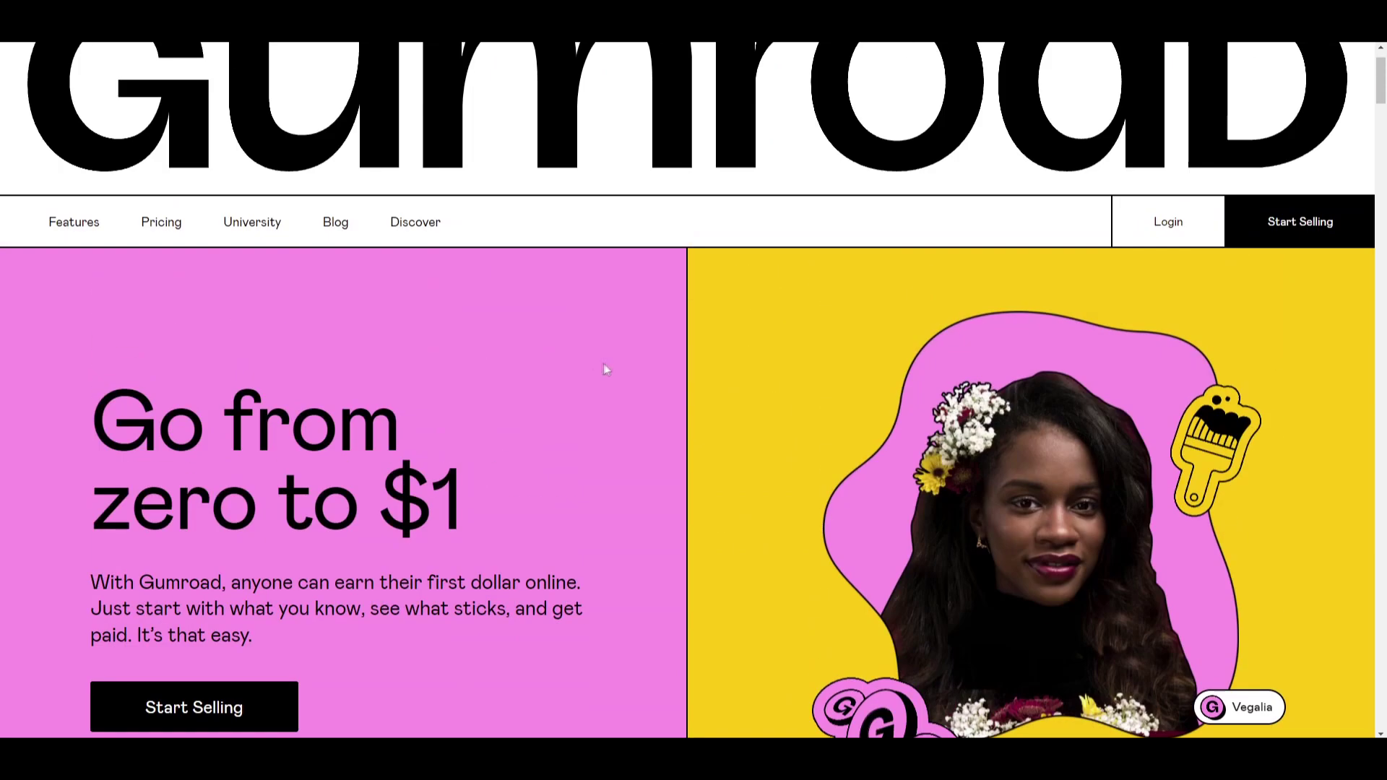
{"action": "scroll", "coordinate": [606, 369], "scroll_direction": "up", "scroll_amount": 1}
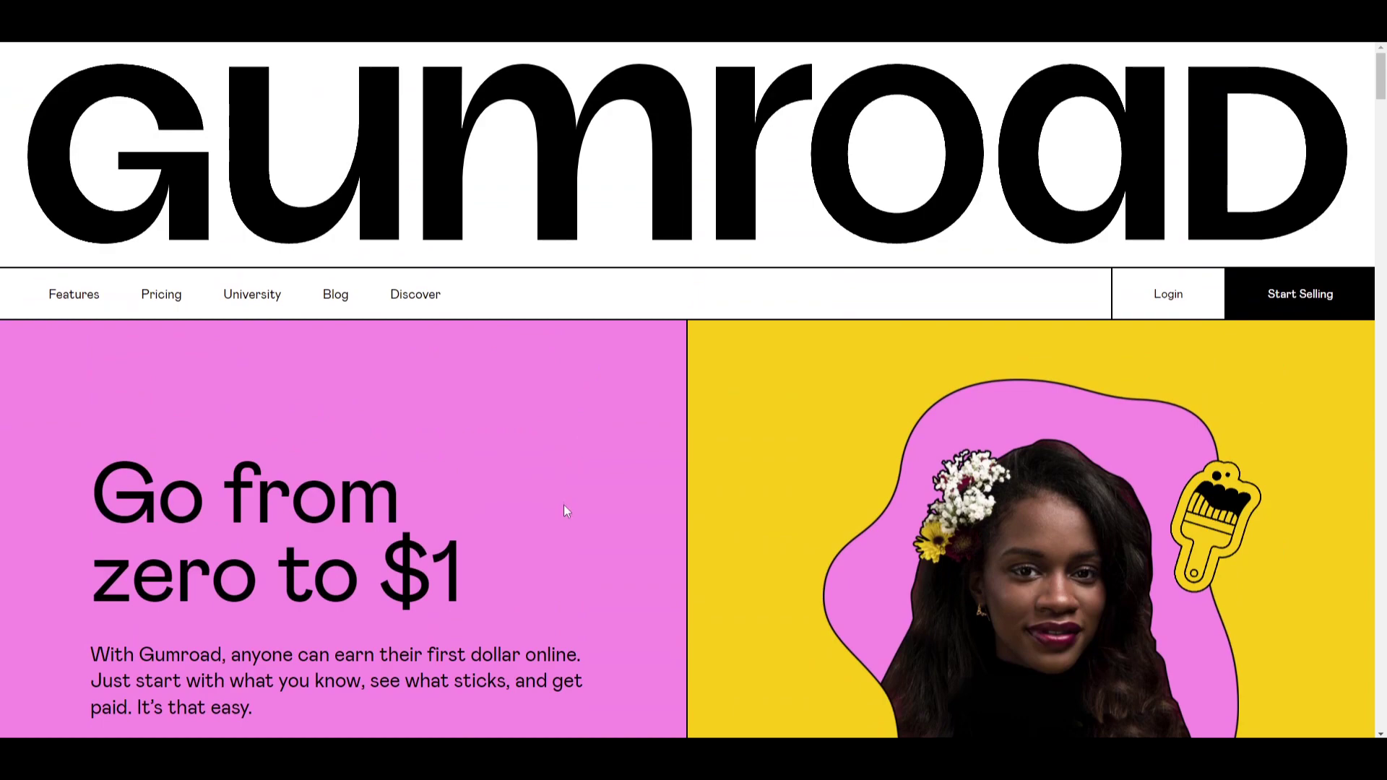
{"action": "scroll", "coordinate": [572, 481], "scroll_direction": "down", "scroll_amount": 2}
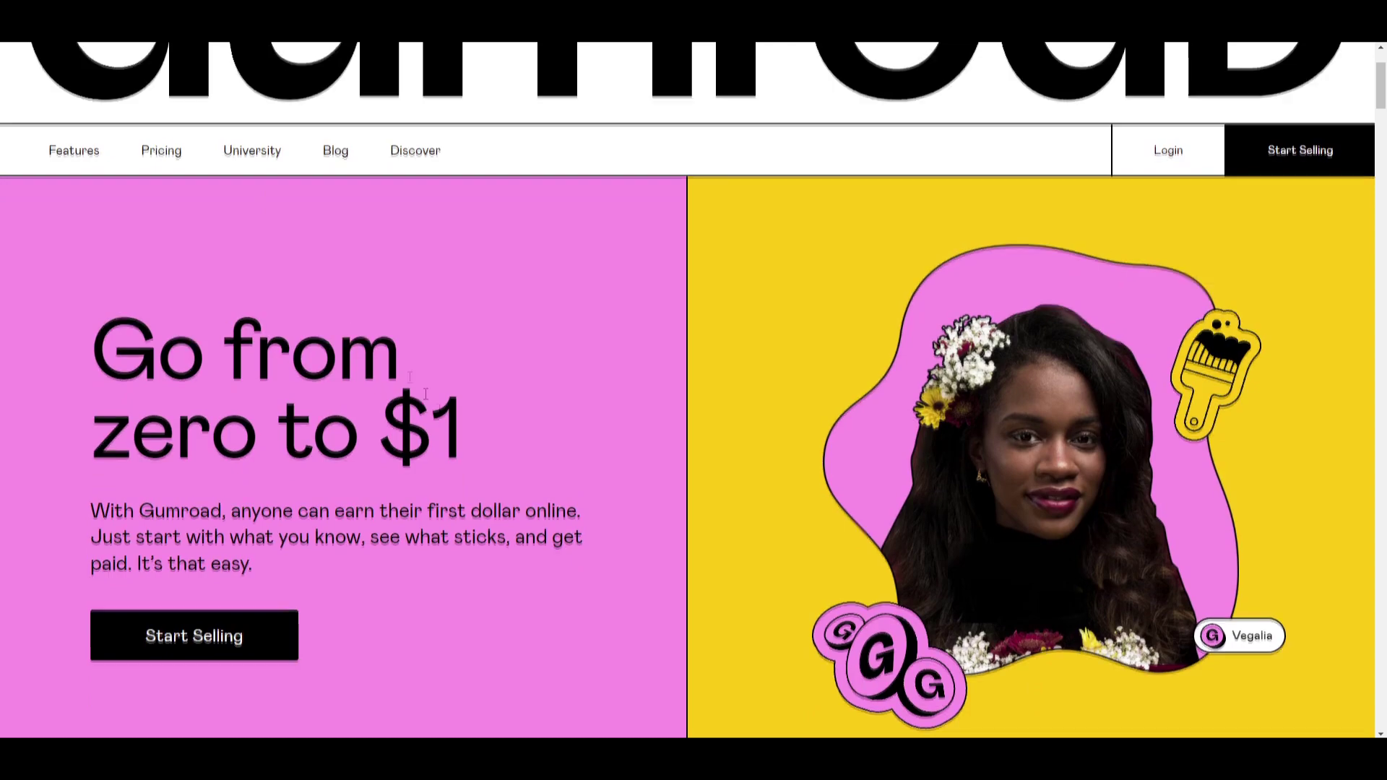
{"action": "scroll", "coordinate": [510, 489], "scroll_direction": "up", "scroll_amount": 2}
{"action": "scroll", "coordinate": [510, 470], "scroll_direction": "down", "scroll_amount": 4}
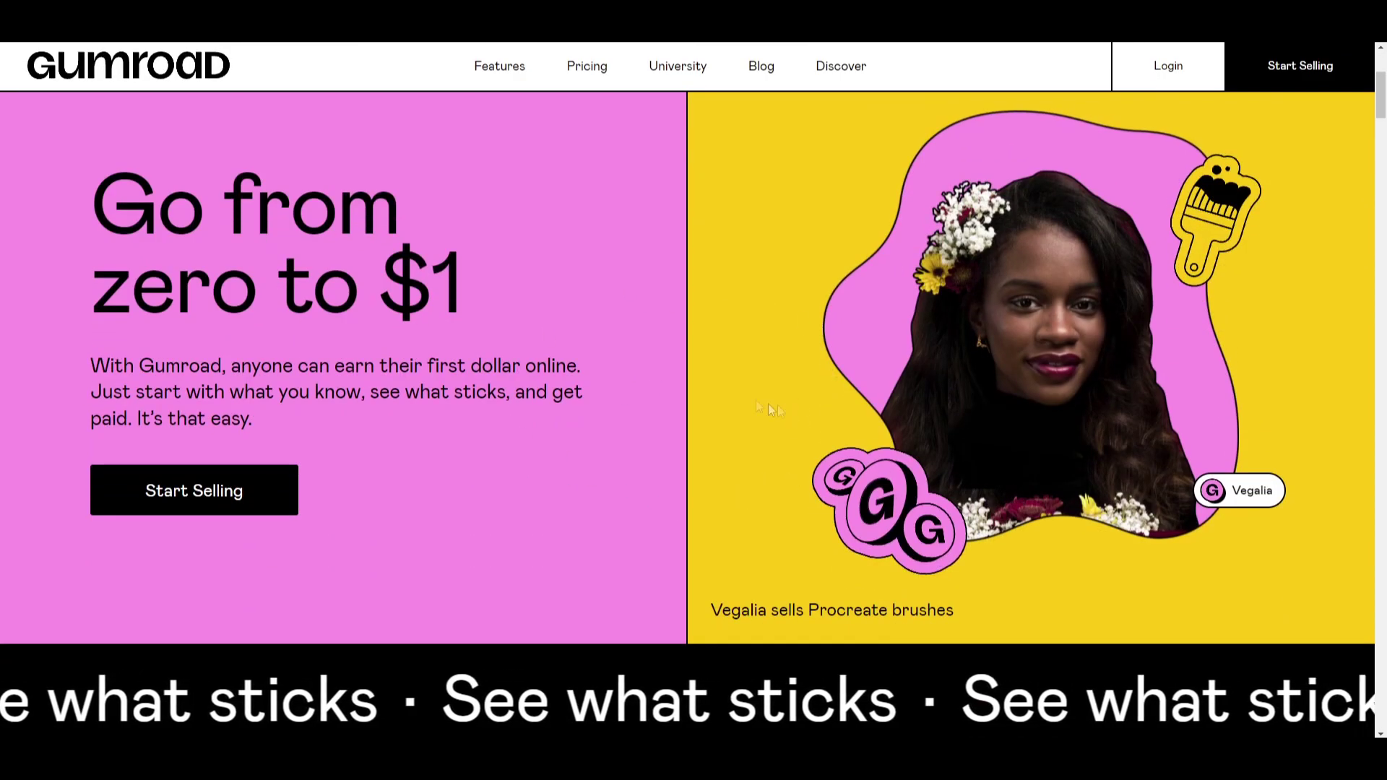
{"action": "scroll", "coordinate": [619, 322], "scroll_direction": "down", "scroll_amount": 5}
{"action": "scroll", "coordinate": [618, 323], "scroll_direction": "down", "scroll_amount": 14}
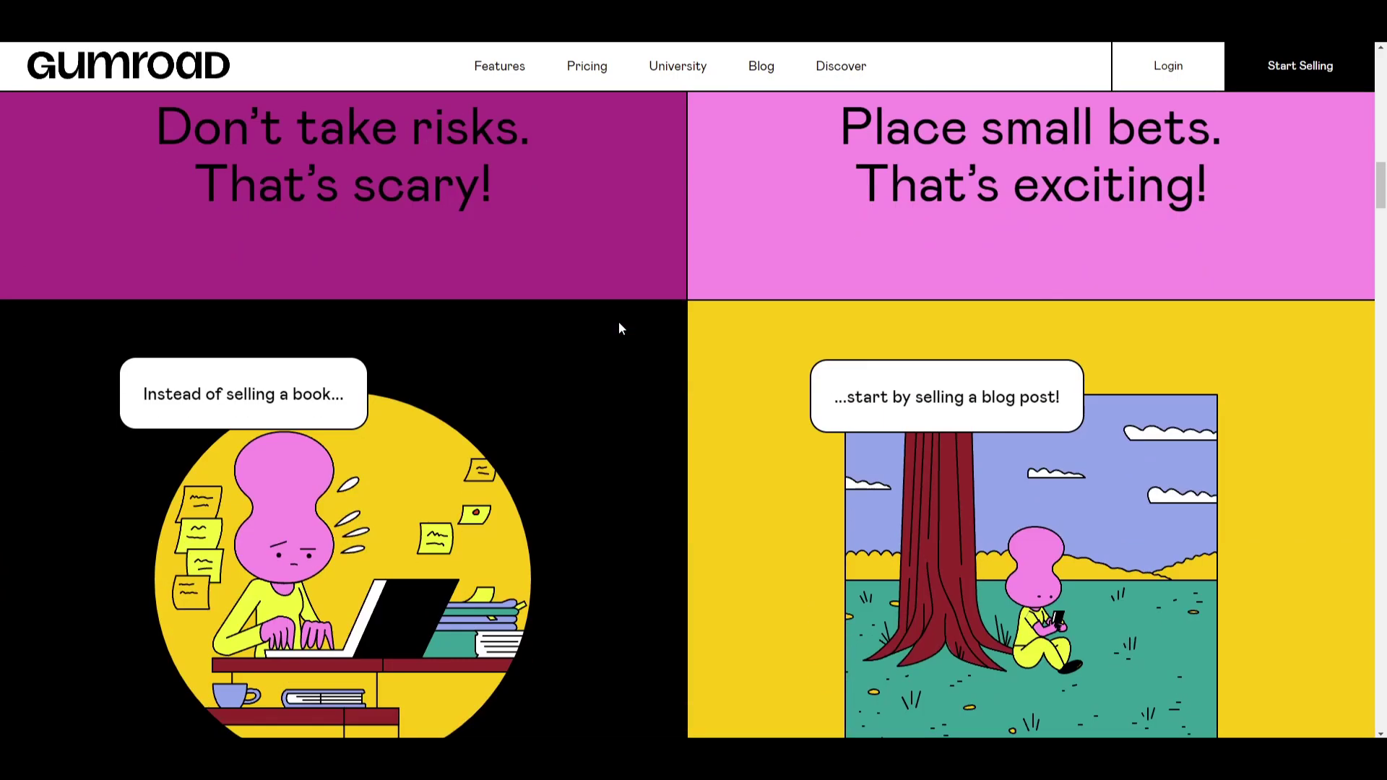
{"action": "scroll", "coordinate": [618, 322], "scroll_direction": "down", "scroll_amount": 8}
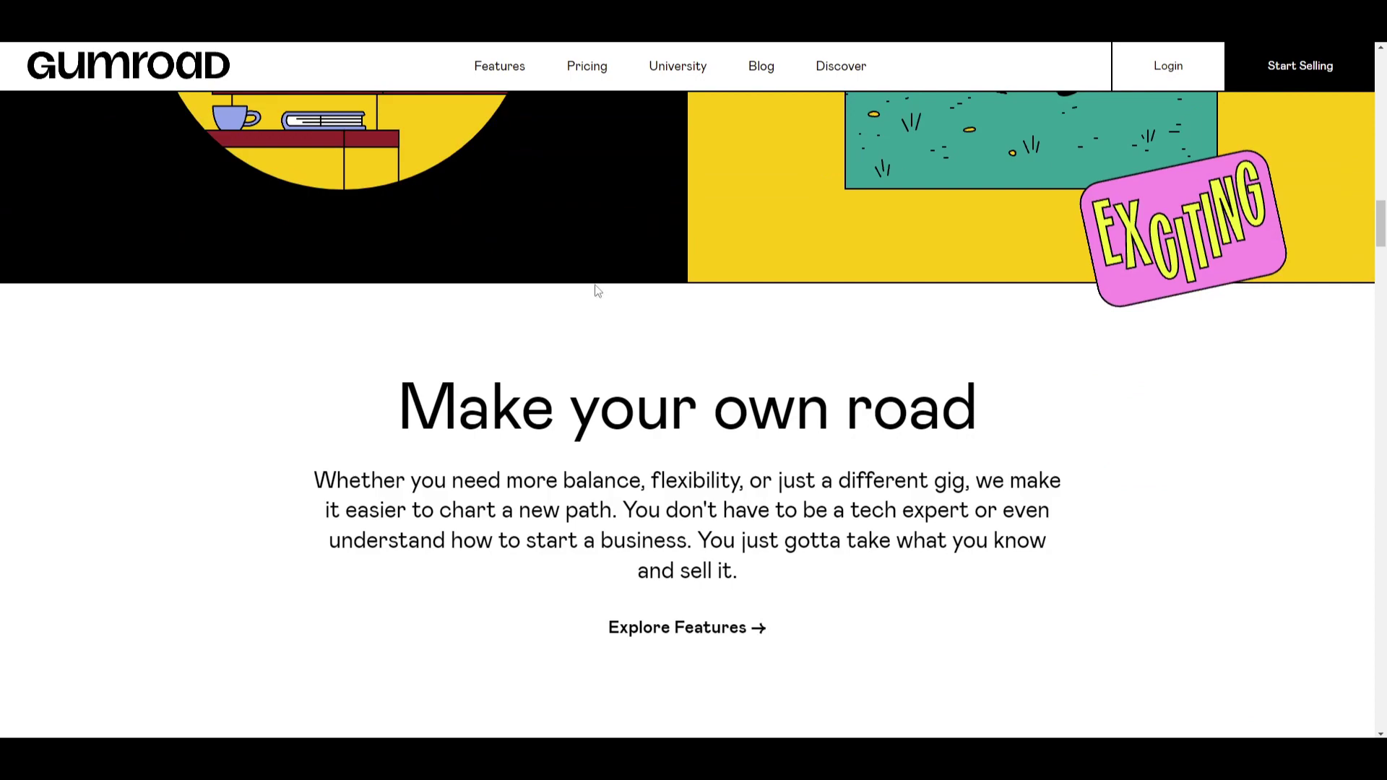
{"action": "scroll", "coordinate": [582, 289], "scroll_direction": "down", "scroll_amount": 5}
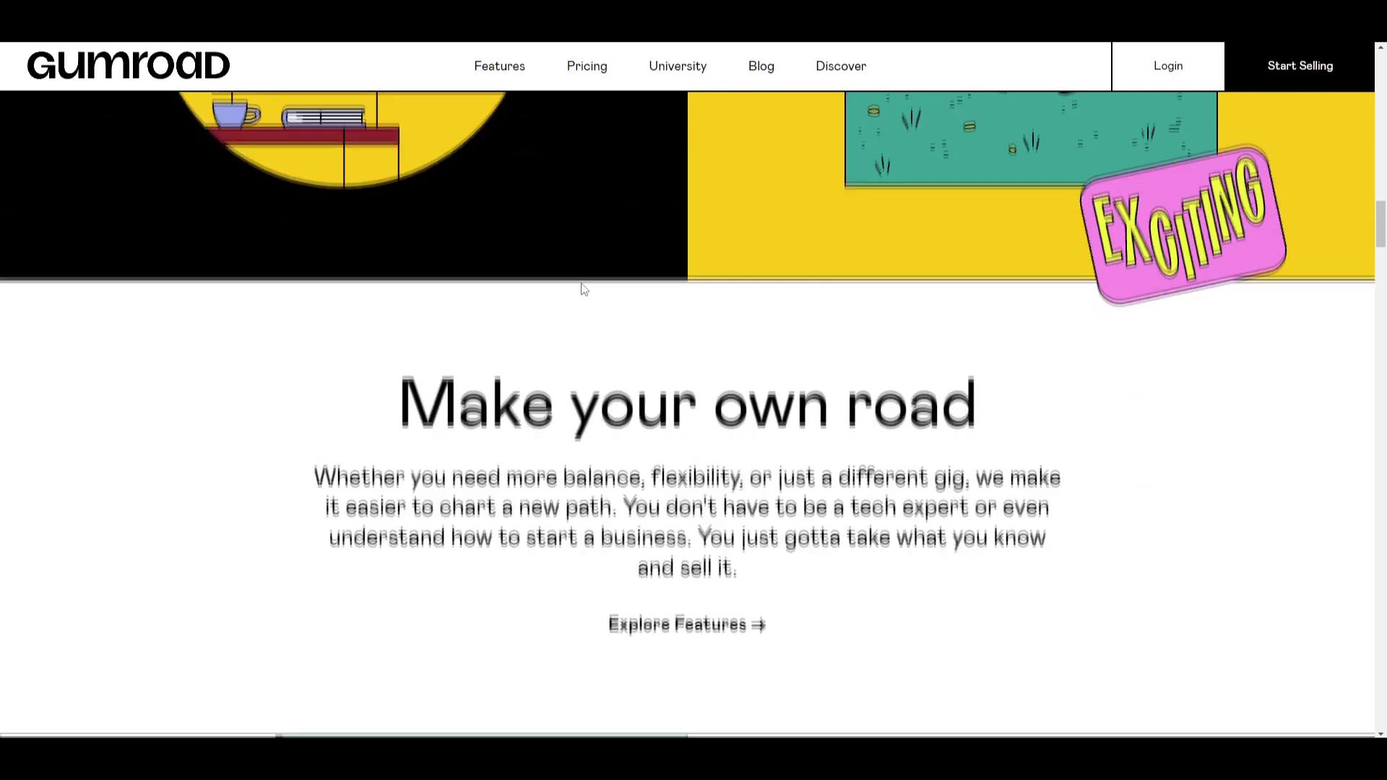
{"action": "scroll", "coordinate": [459, 416], "scroll_direction": "down", "scroll_amount": 5}
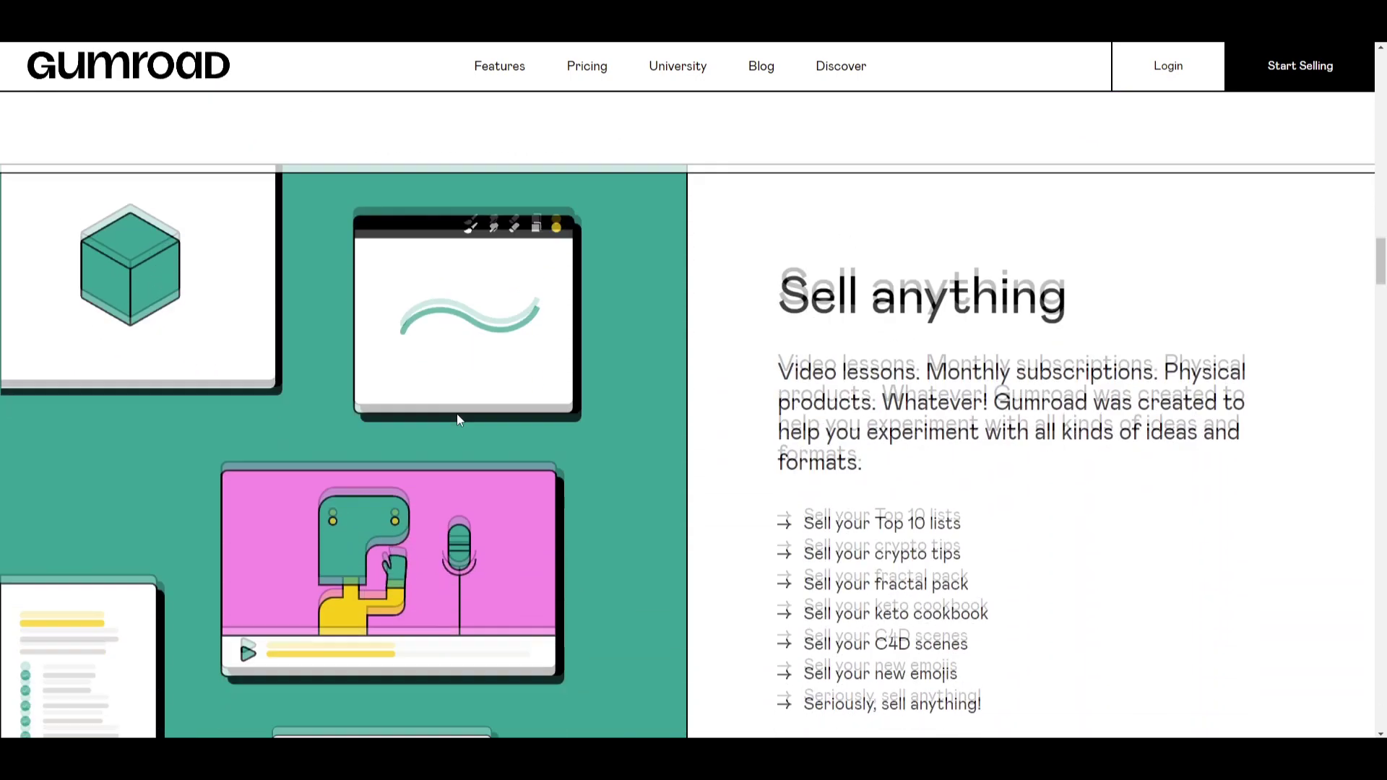
{"action": "scroll", "coordinate": [888, 403], "scroll_direction": "up", "scroll_amount": 1}
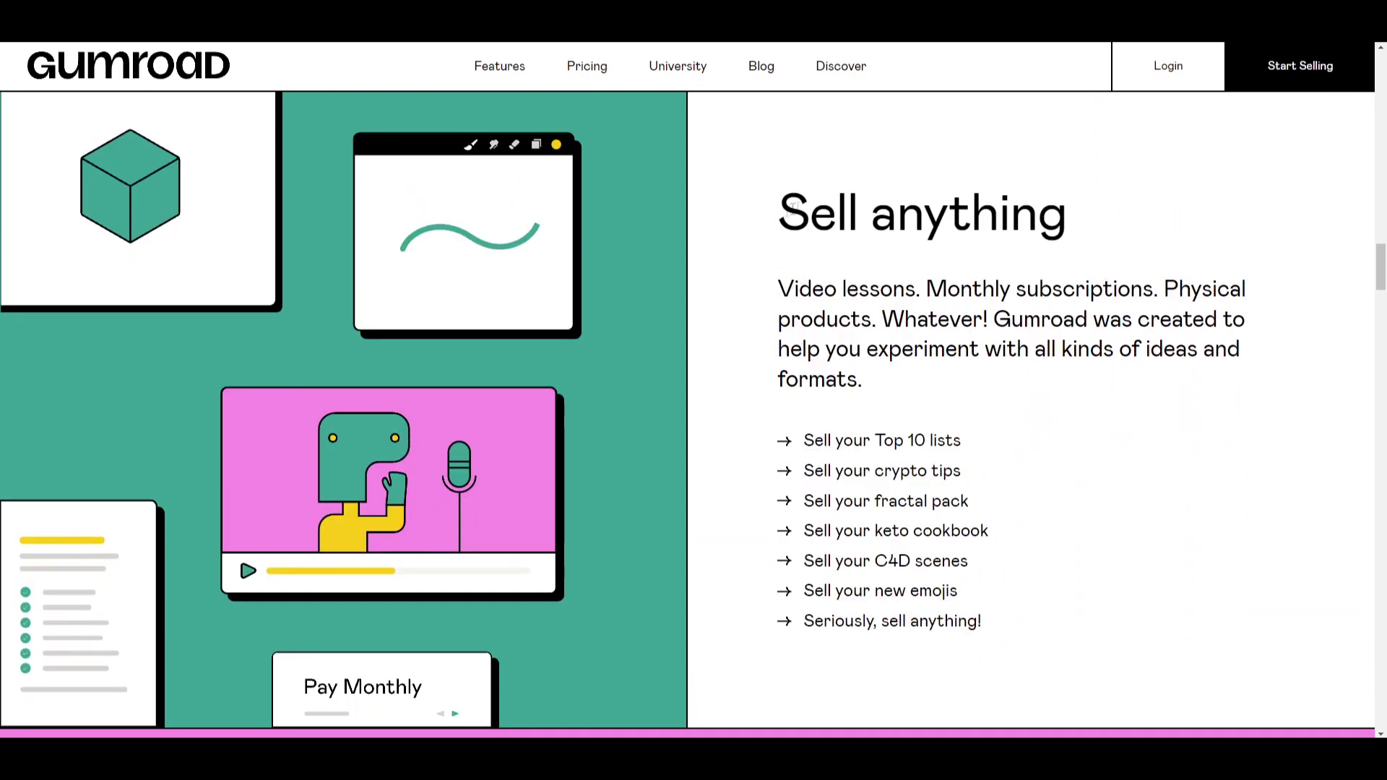
{"action": "left_click_drag", "start_coordinate": [780, 214], "coordinate": [1020, 206]}
Highlight the video lessons, monthly subscriptions, 'Whatever!' and experimenting-with-ideas lines in 'Sell anything'.
{"action": "left_click", "coordinate": [1020, 205]}
{"action": "left_click_drag", "start_coordinate": [811, 288], "coordinate": [882, 289]}
{"action": "left_click_drag", "start_coordinate": [994, 288], "coordinate": [1110, 288]}
{"action": "left_click", "coordinate": [1075, 331]}
{"action": "left_click_drag", "start_coordinate": [904, 318], "coordinate": [982, 313]}
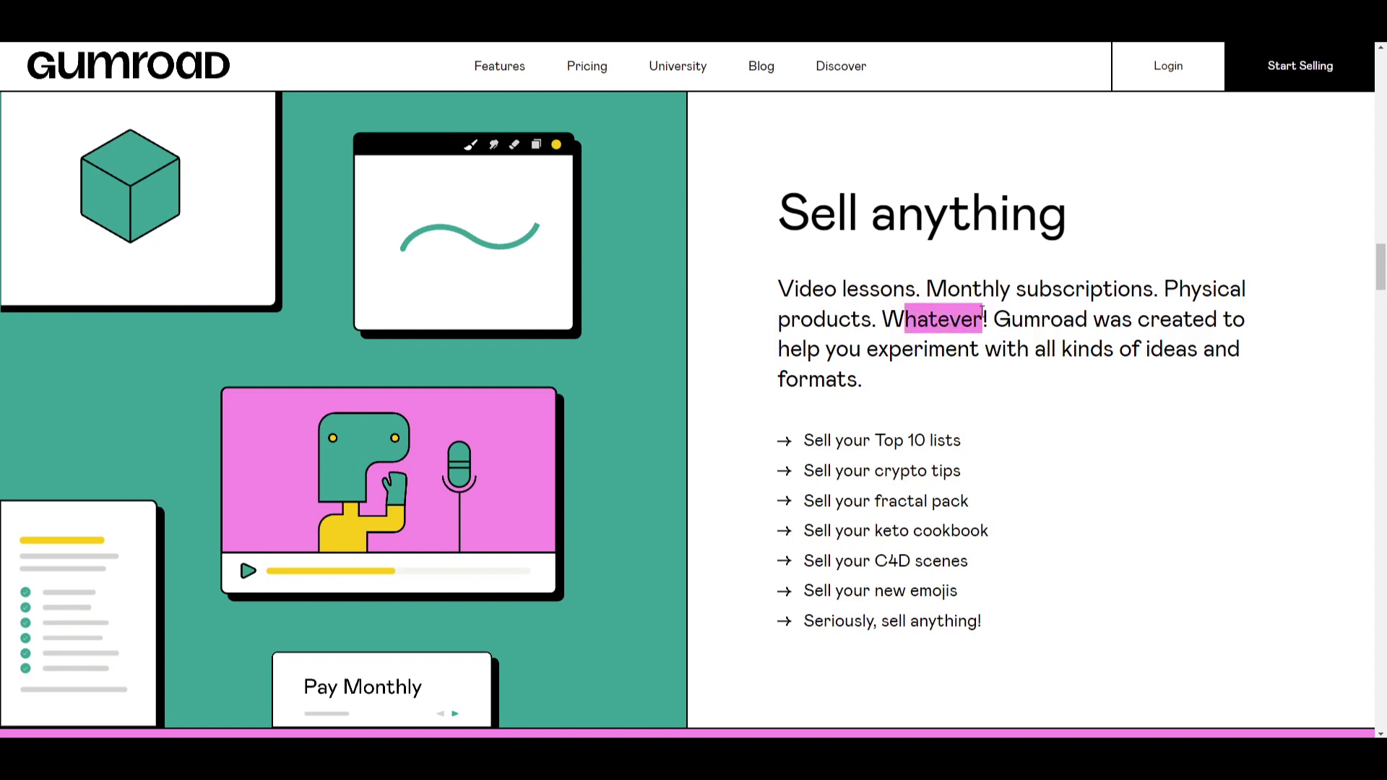
{"action": "left_click", "coordinate": [983, 312]}
{"action": "scroll", "coordinate": [1026, 288], "scroll_direction": "down", "scroll_amount": 1}
{"action": "left_click_drag", "start_coordinate": [1076, 247], "coordinate": [1193, 246]}
{"action": "left_click_drag", "start_coordinate": [826, 277], "coordinate": [1197, 277]}
{"action": "left_click", "coordinate": [1185, 277]}
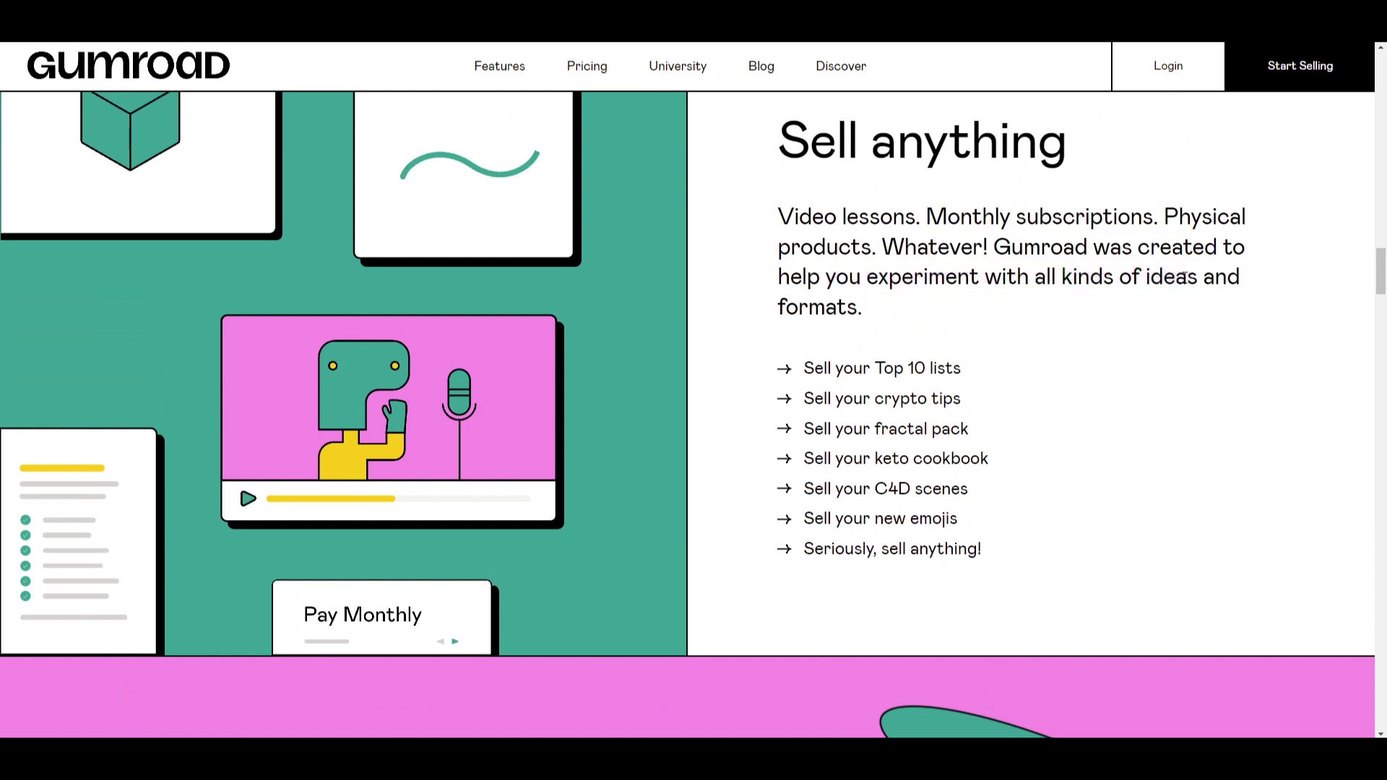
Highlight the crypto tips and C4D scenes examples, then scroll further down the page.
{"action": "scroll", "coordinate": [843, 310], "scroll_direction": "down", "scroll_amount": 1}
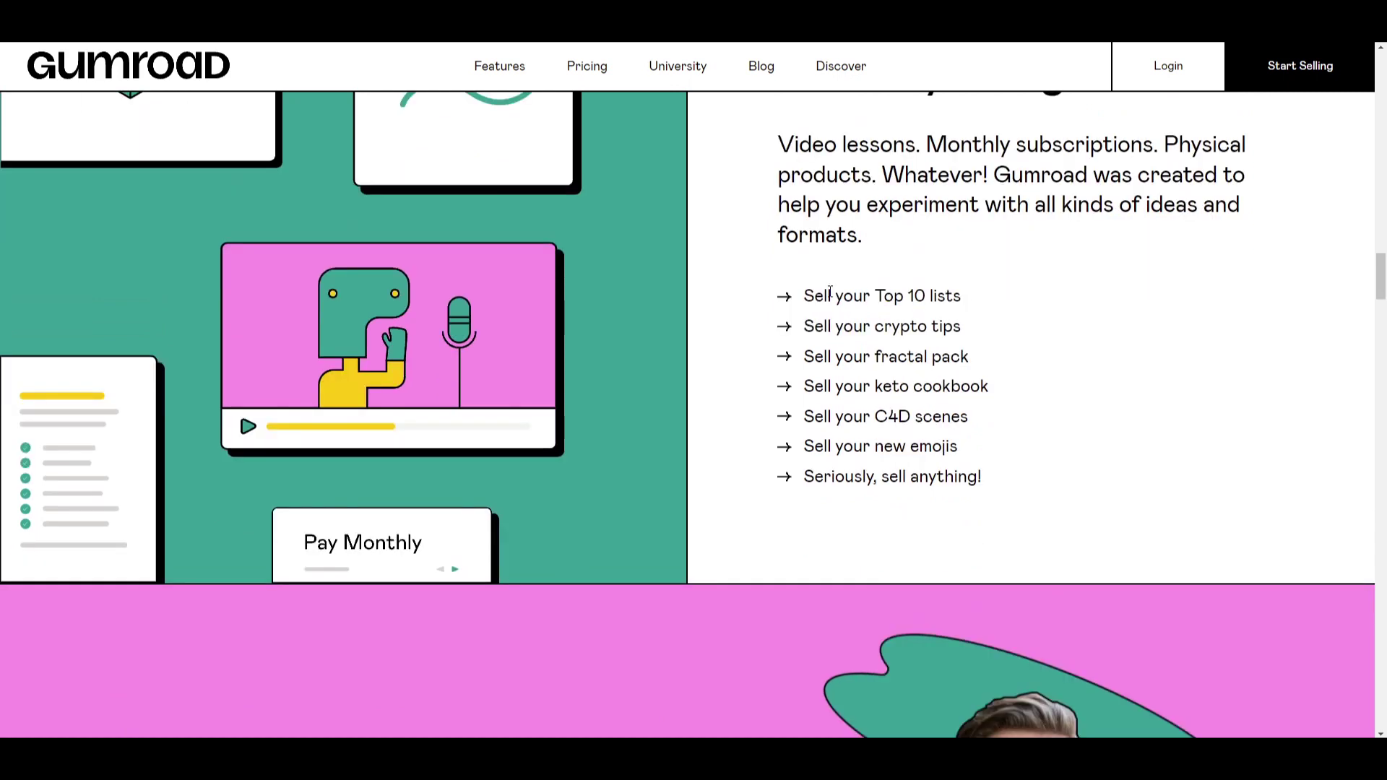
{"action": "left_click_drag", "start_coordinate": [893, 295], "coordinate": [952, 326]}
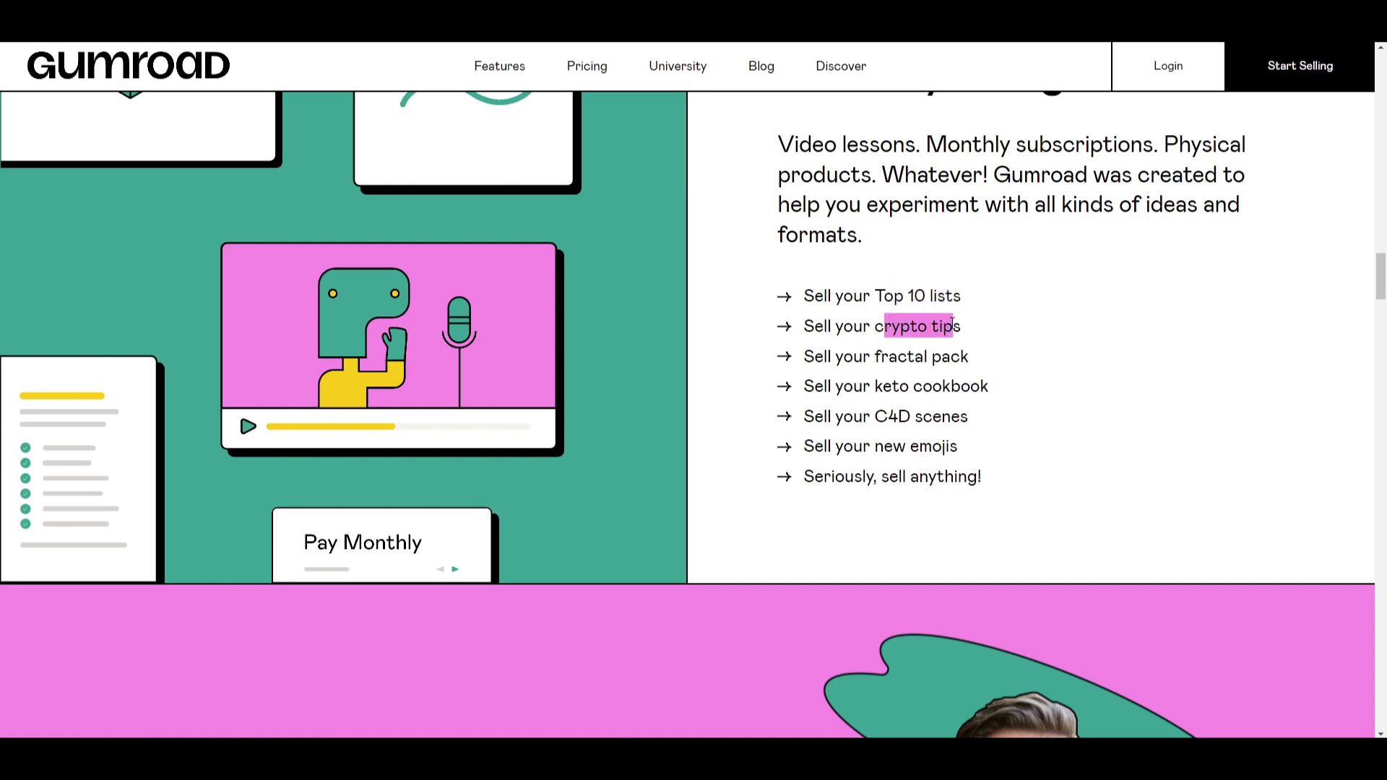
{"action": "left_click", "coordinate": [952, 325]}
{"action": "left_click_drag", "start_coordinate": [887, 416], "coordinate": [979, 384]}
{"action": "left_click", "coordinate": [1031, 393]}
{"action": "scroll", "coordinate": [999, 405], "scroll_direction": "down", "scroll_amount": 2}
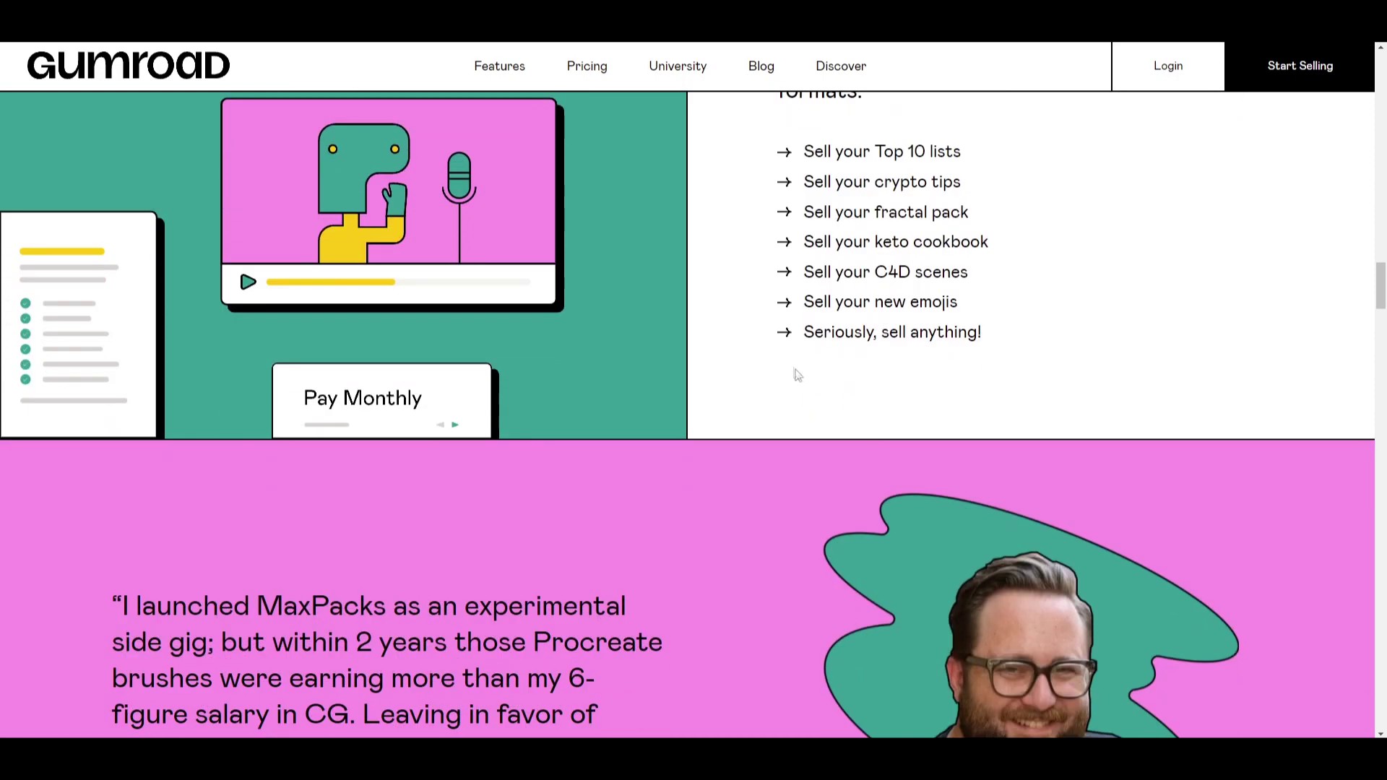
{"action": "scroll", "coordinate": [645, 405], "scroll_direction": "down", "scroll_amount": 2}
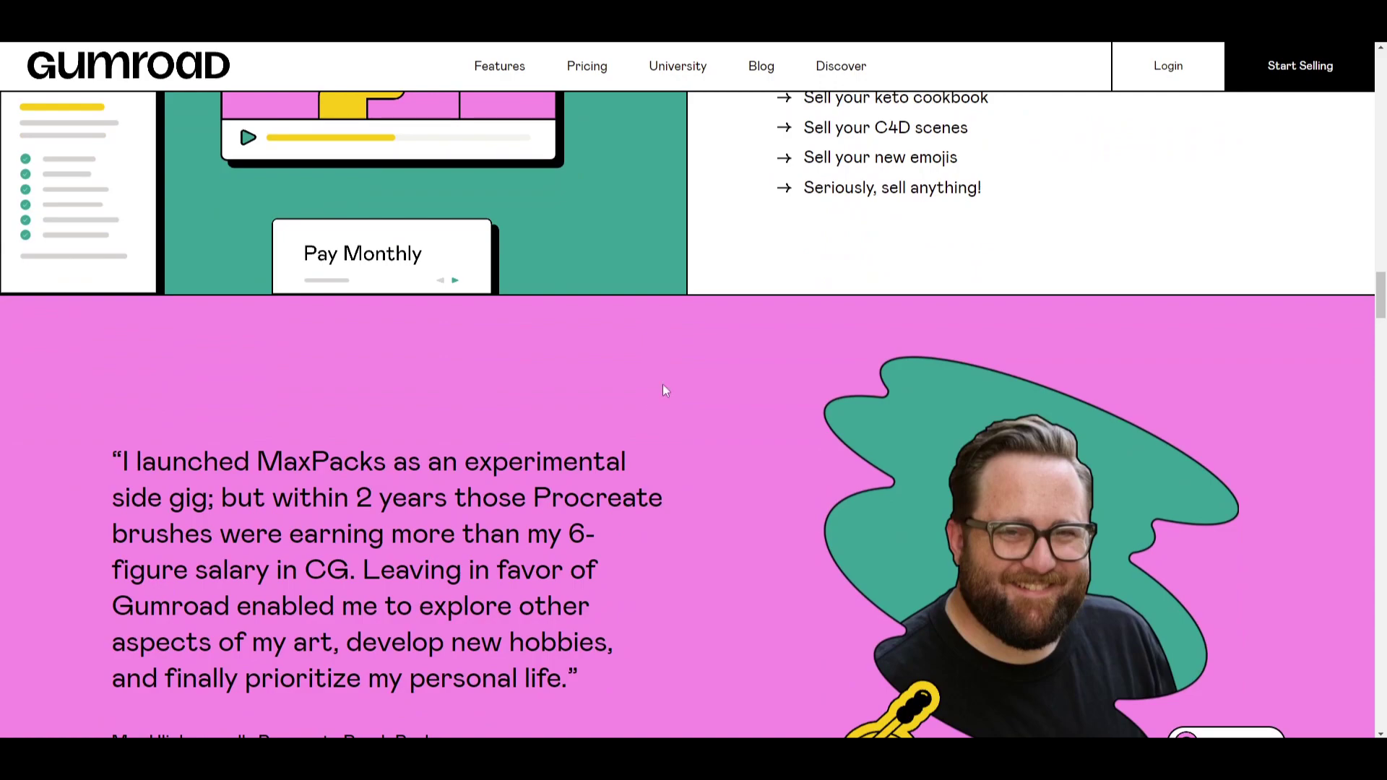
{"action": "scroll", "coordinate": [662, 386], "scroll_direction": "down", "scroll_amount": 5}
{"action": "scroll", "coordinate": [663, 387], "scroll_direction": "down", "scroll_amount": 4}
{"action": "scroll", "coordinate": [667, 382], "scroll_direction": "up", "scroll_amount": 1}
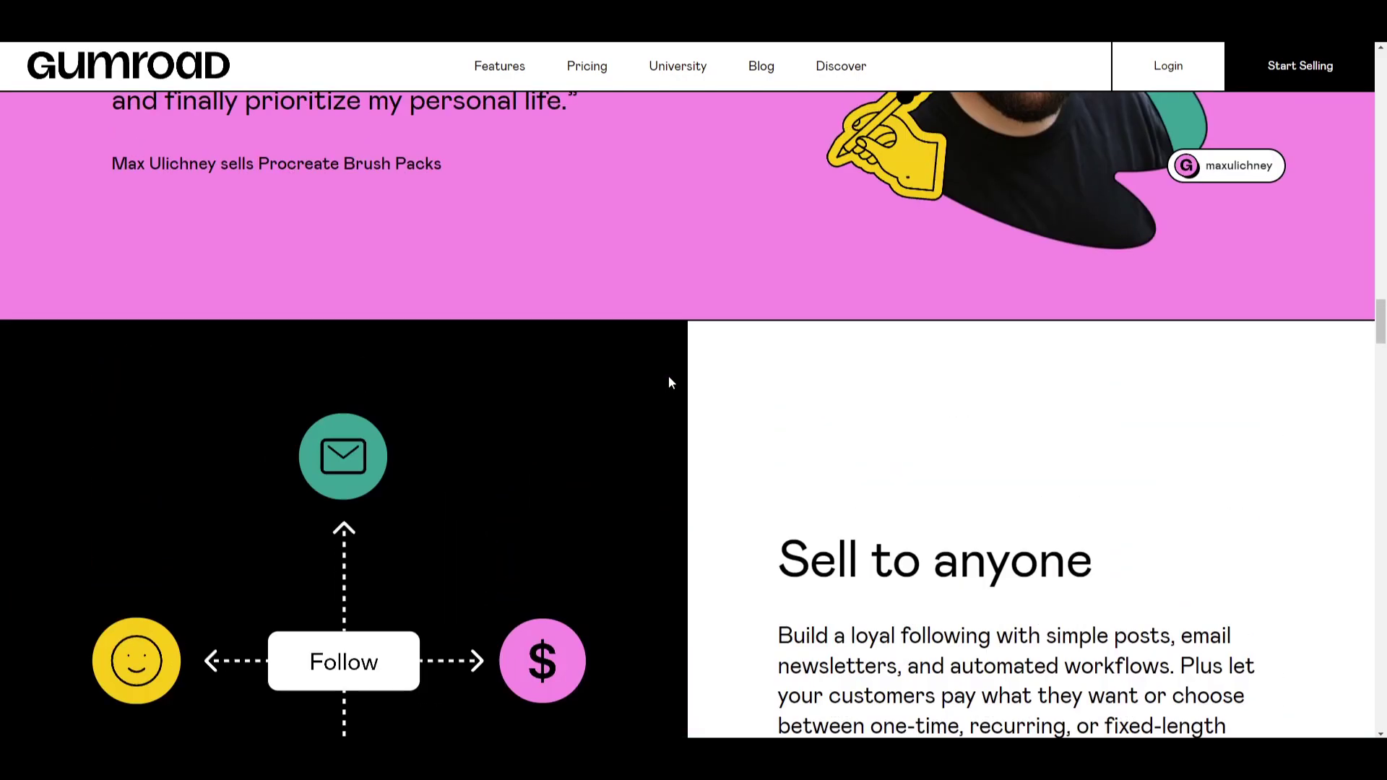
{"action": "scroll", "coordinate": [669, 382], "scroll_direction": "down", "scroll_amount": 5}
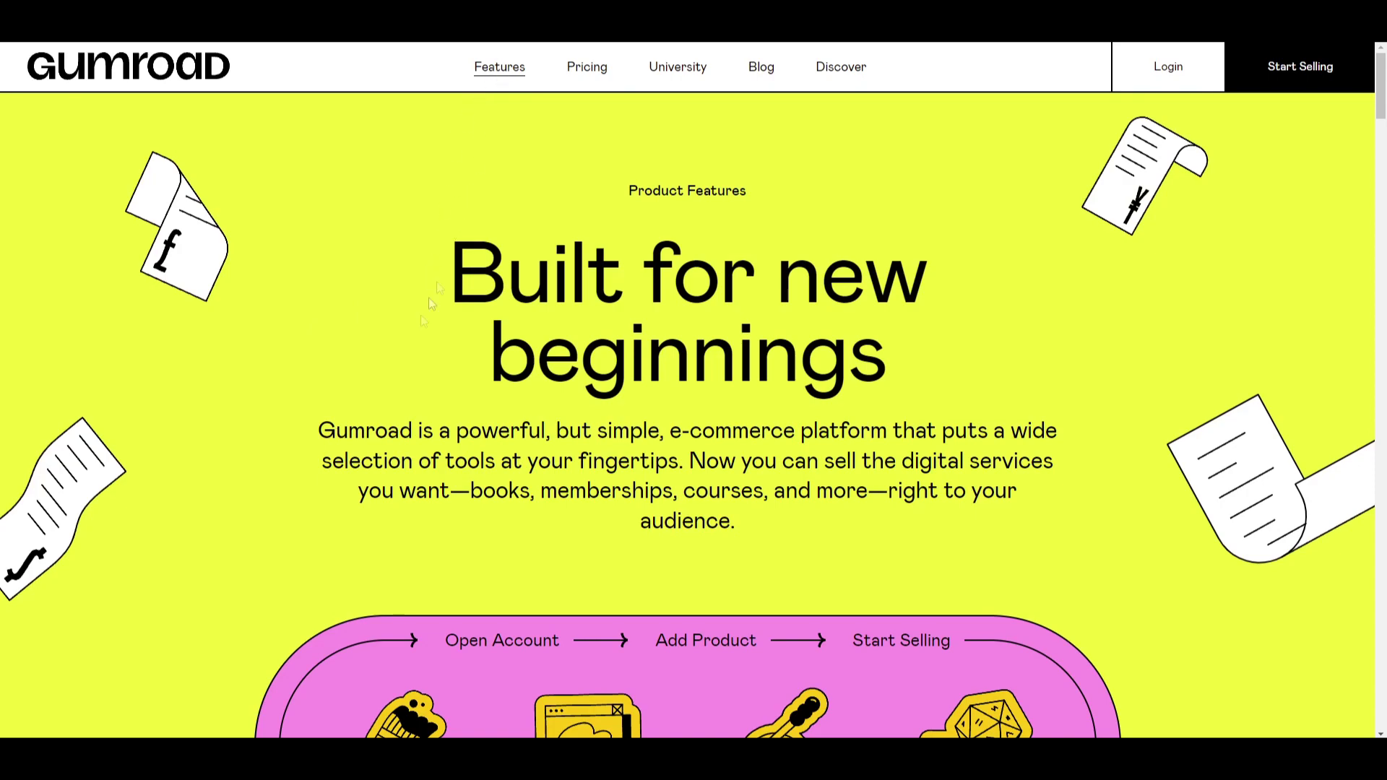
Scroll through the Features page, then go to the Gumroad login page.
{"action": "scroll", "coordinate": [289, 357], "scroll_direction": "down", "scroll_amount": 3}
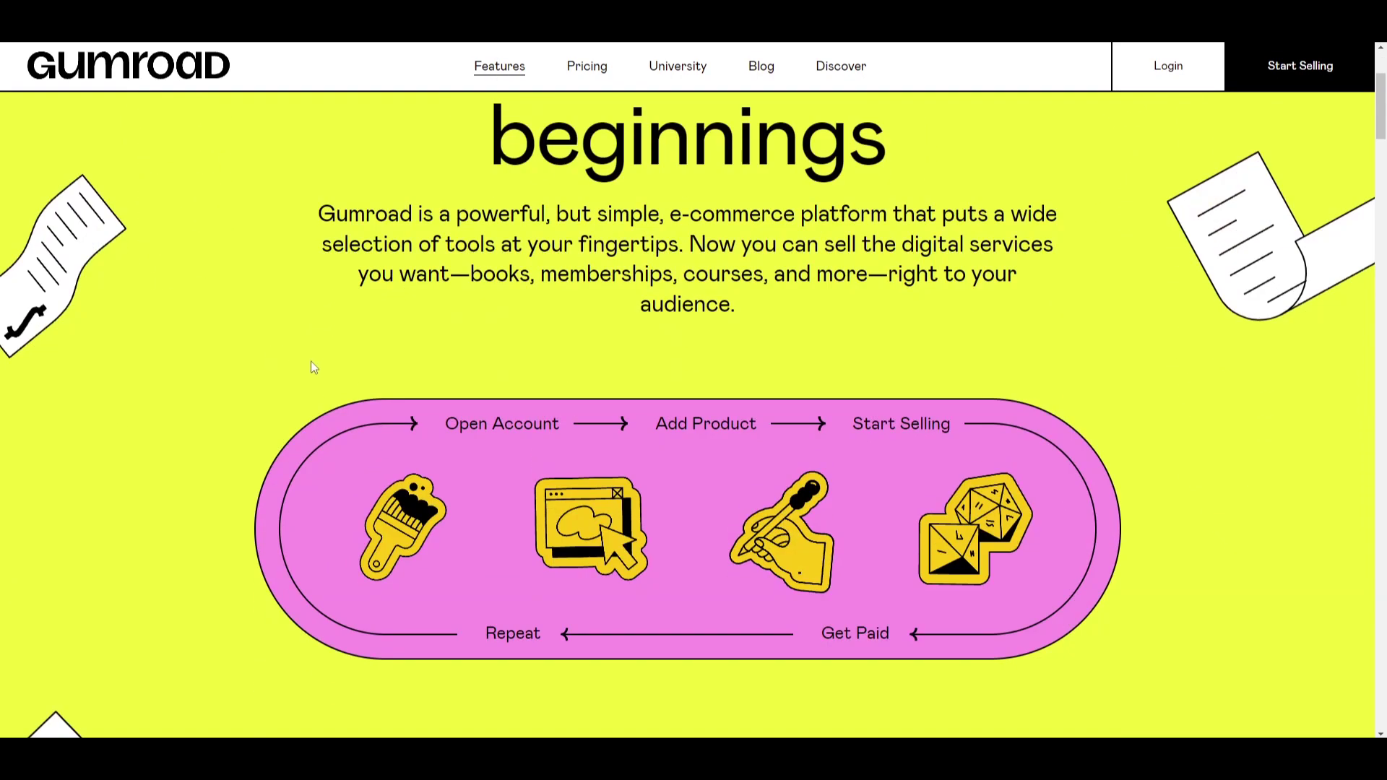
{"action": "scroll", "coordinate": [296, 383], "scroll_direction": "down", "scroll_amount": 1}
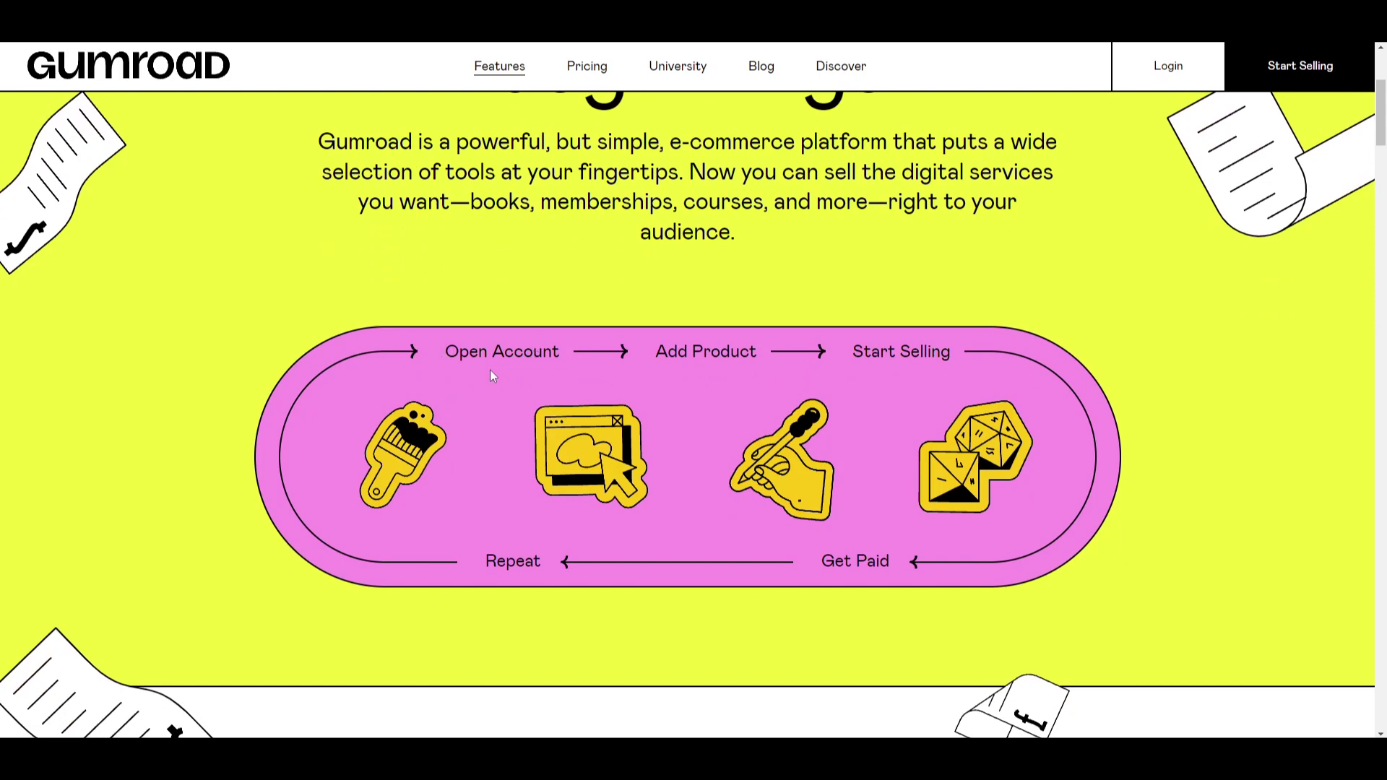
{"action": "scroll", "coordinate": [489, 370], "scroll_direction": "up", "scroll_amount": 1}
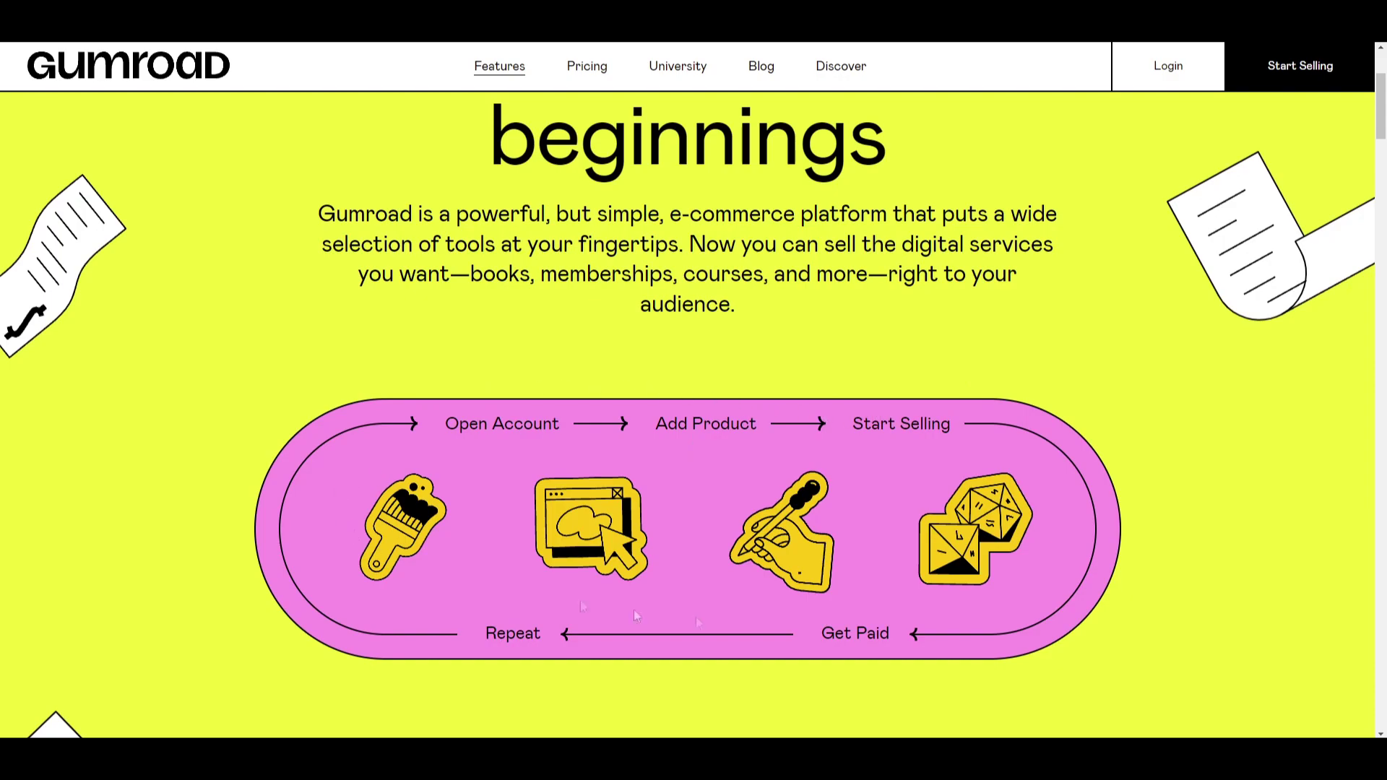
{"action": "scroll", "coordinate": [591, 634], "scroll_direction": "down", "scroll_amount": 1}
{"action": "scroll", "coordinate": [283, 496], "scroll_direction": "up", "scroll_amount": 2}
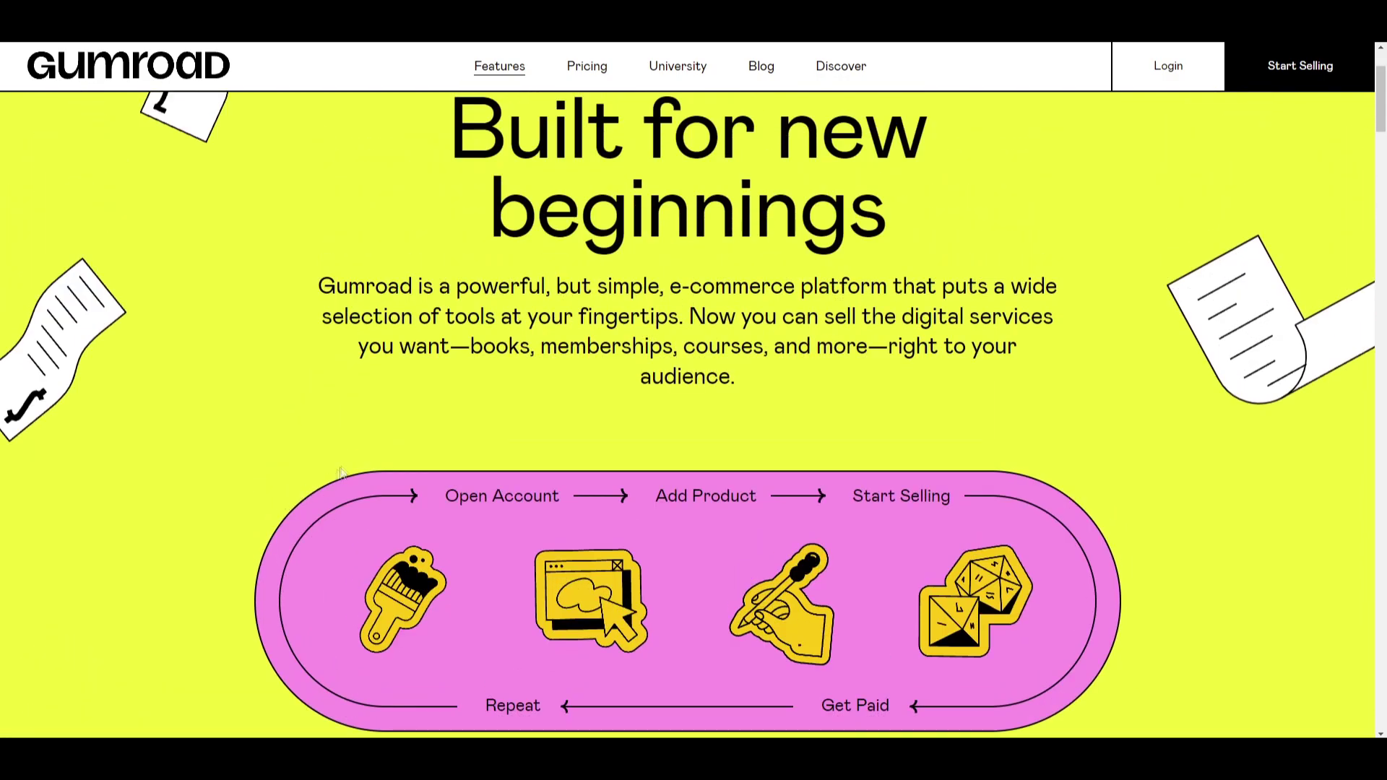
{"action": "scroll", "coordinate": [344, 458], "scroll_direction": "down", "scroll_amount": 5}
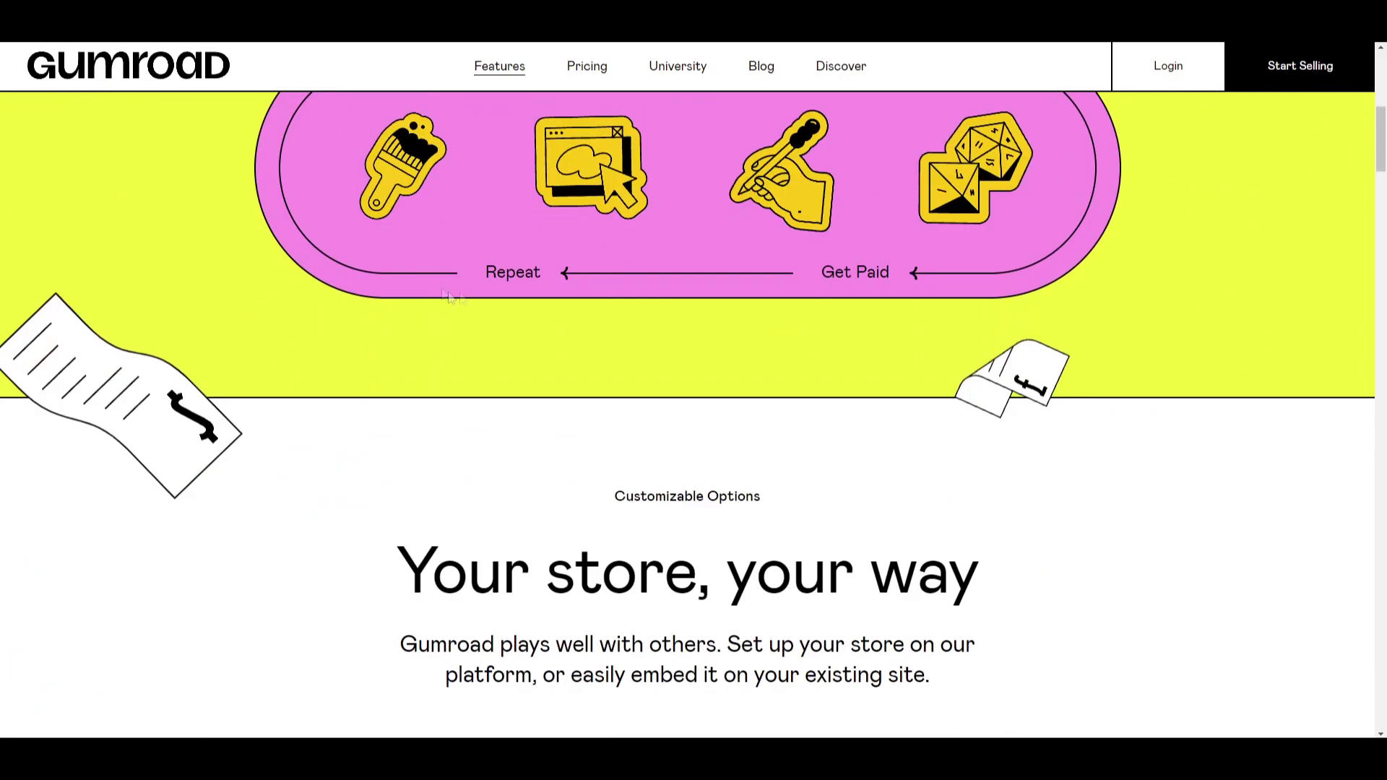
{"action": "scroll", "coordinate": [440, 275], "scroll_direction": "down", "scroll_amount": 4}
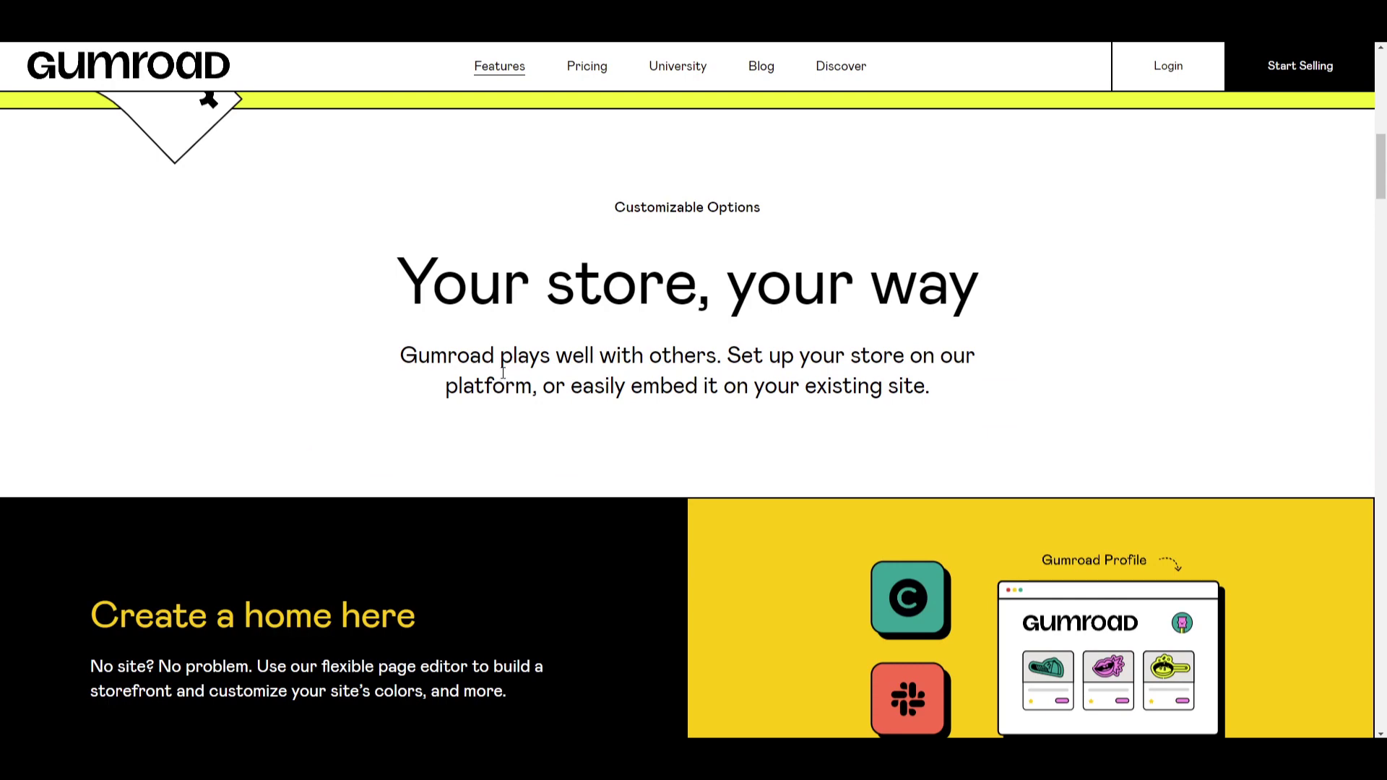
{"action": "scroll", "coordinate": [861, 359], "scroll_direction": "down", "scroll_amount": 6}
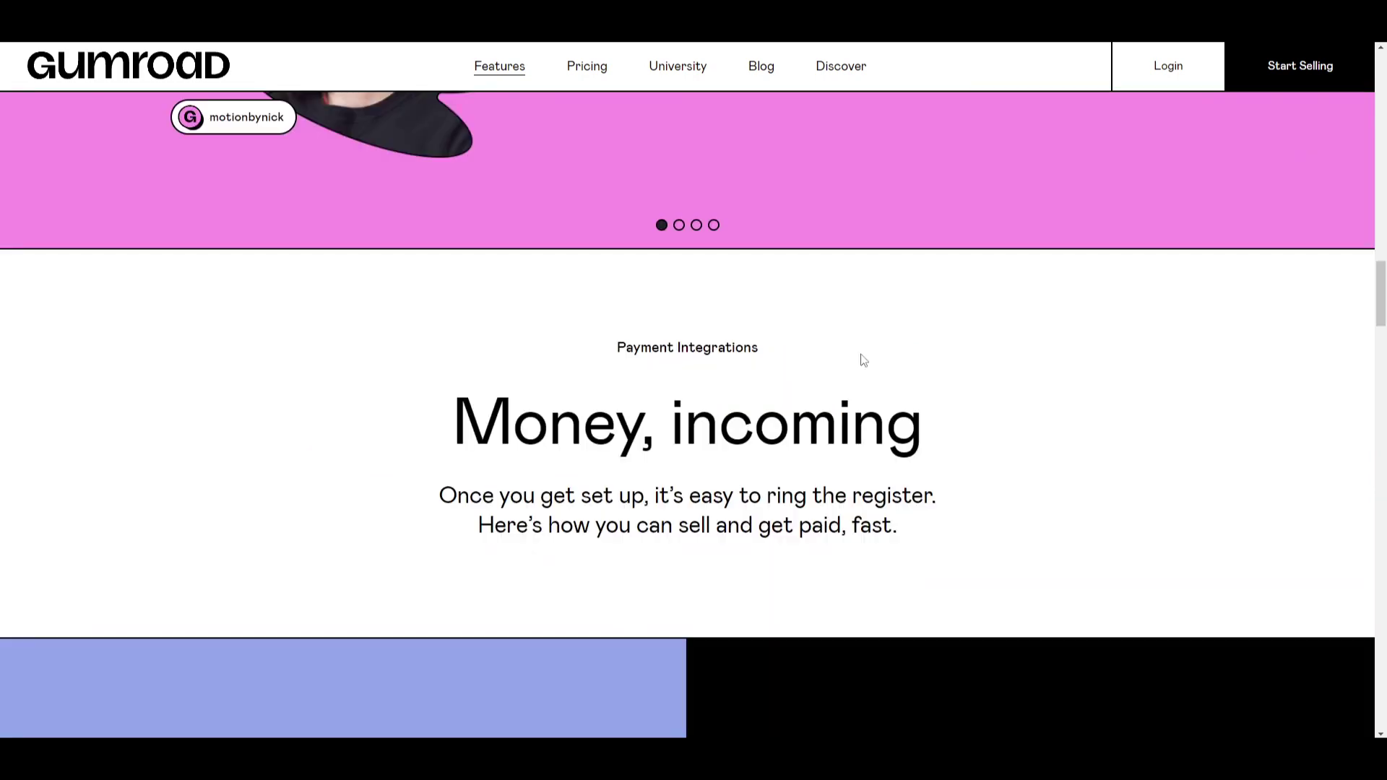
{"action": "scroll", "coordinate": [940, 327], "scroll_direction": "up", "scroll_amount": 3}
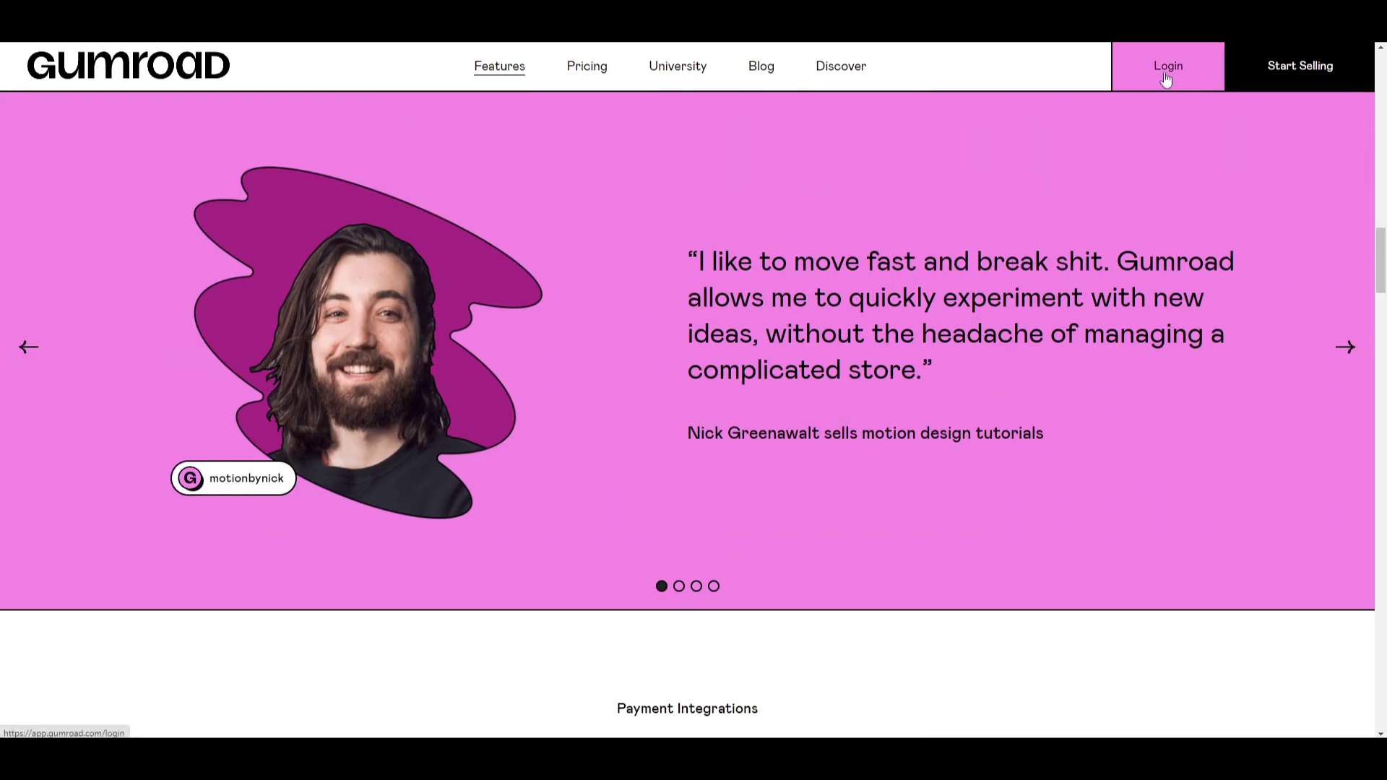
{"action": "left_click", "coordinate": [1167, 78]}
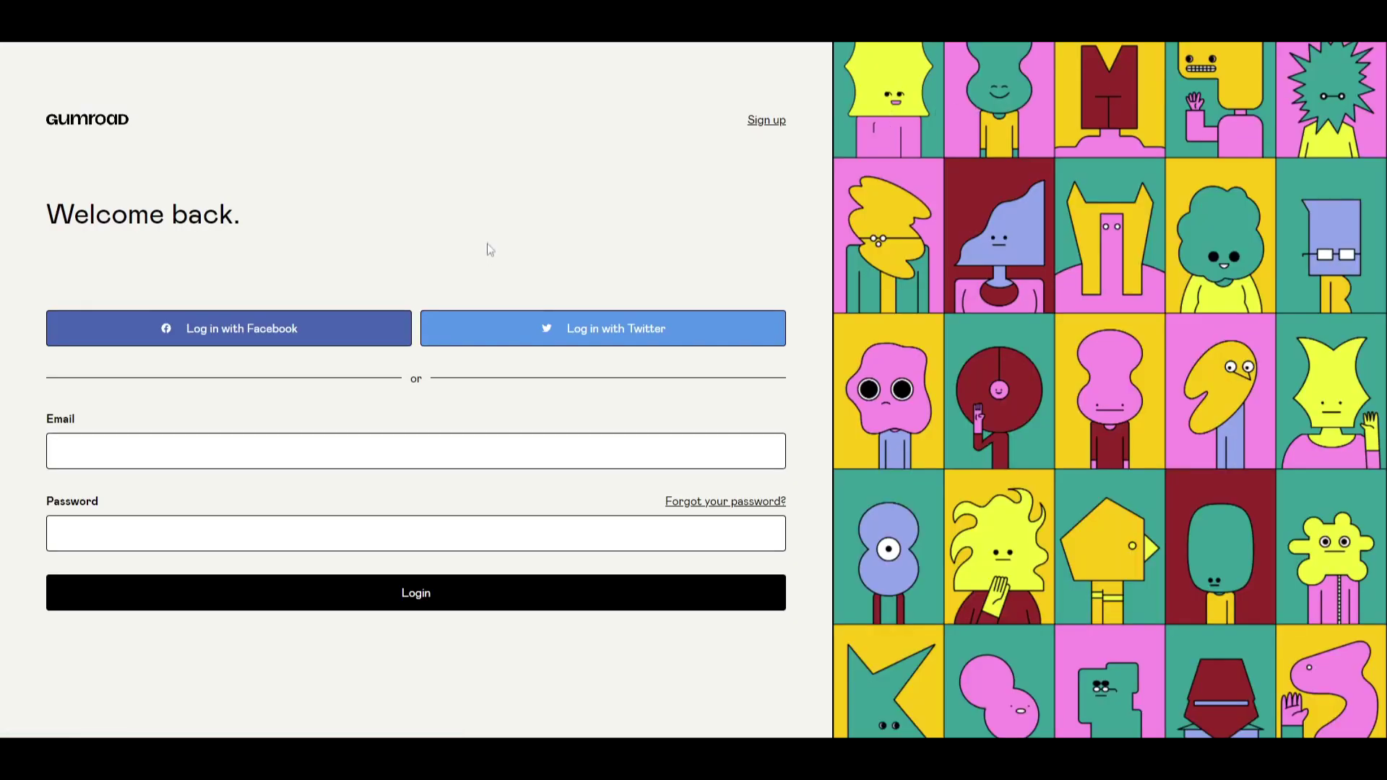
Switch to Sign up and submit Create account.
{"action": "left_click", "coordinate": [777, 126]}
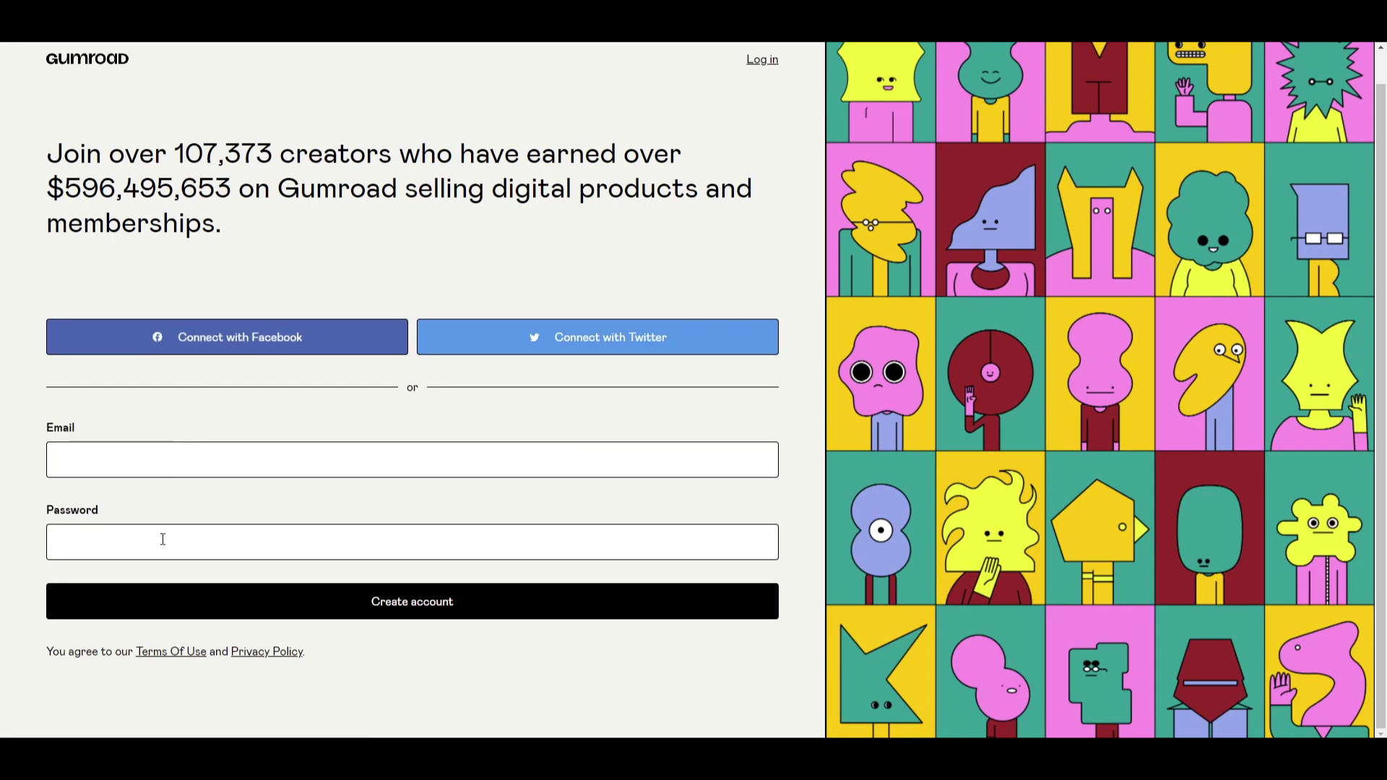
{"action": "left_click", "coordinate": [369, 608]}
{"action": "left_click", "coordinate": [371, 608]}
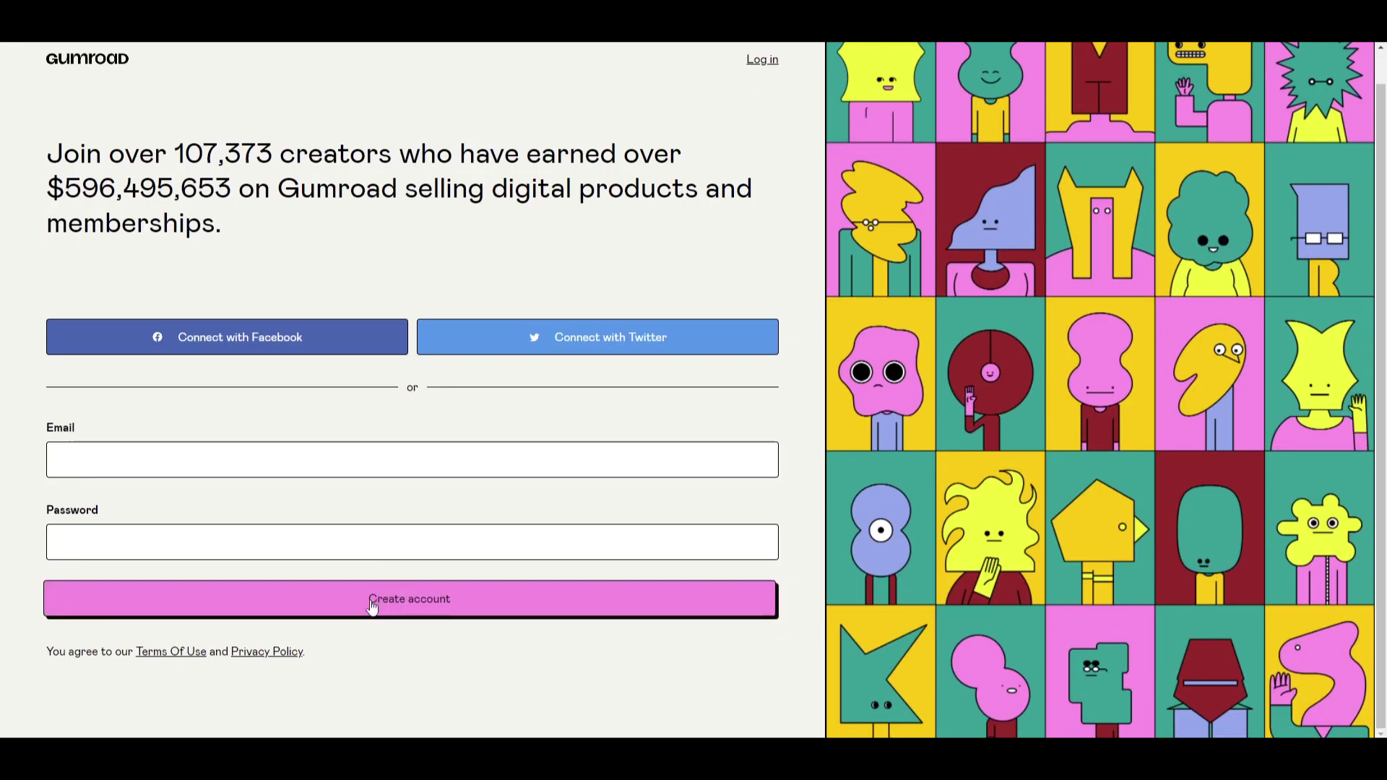
{"action": "left_click", "coordinate": [372, 607]}
Select the four crosswalk image tiles in the reCAPTCHA and verify.
{"action": "left_click", "coordinate": [496, 626]}
{"action": "left_click", "coordinate": [584, 633]}
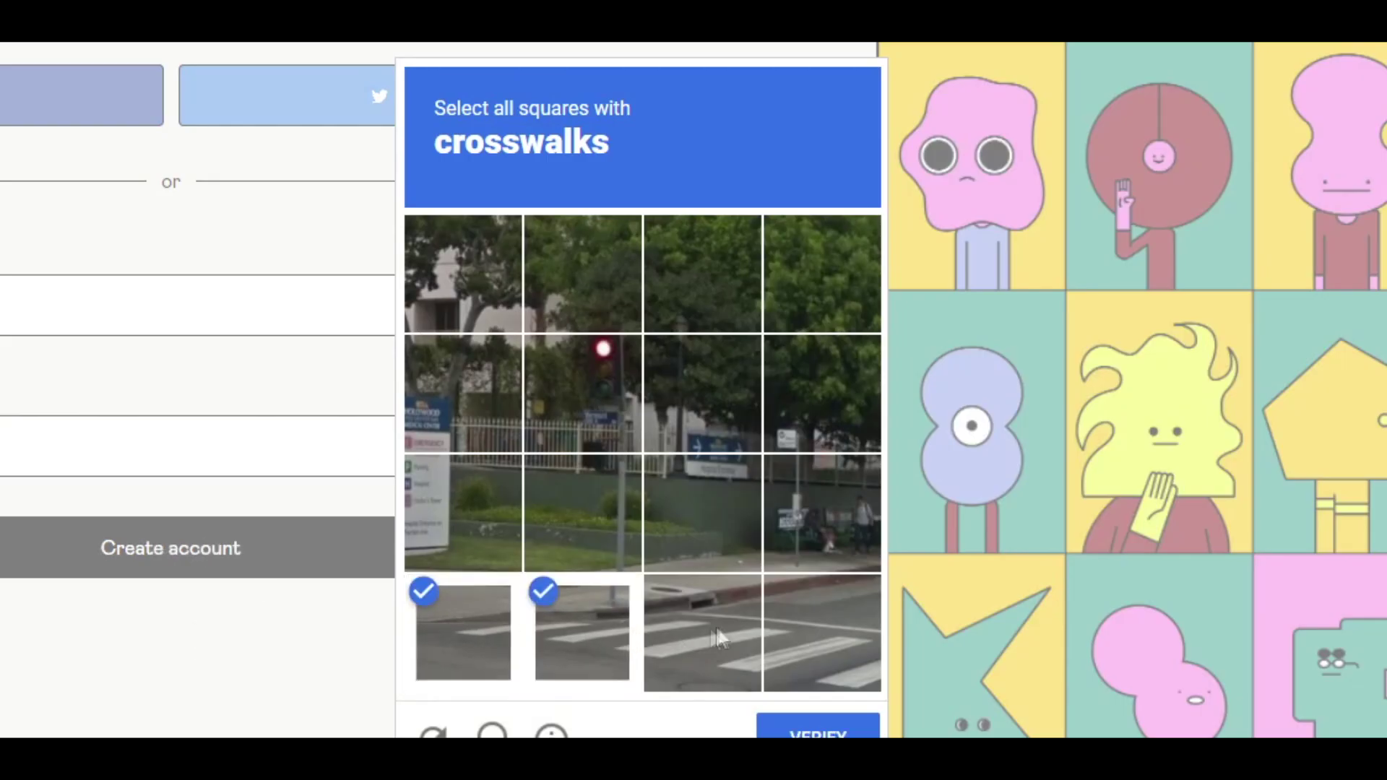
{"action": "left_click", "coordinate": [719, 637]}
{"action": "left_click", "coordinate": [825, 656]}
{"action": "left_click", "coordinate": [822, 731]}
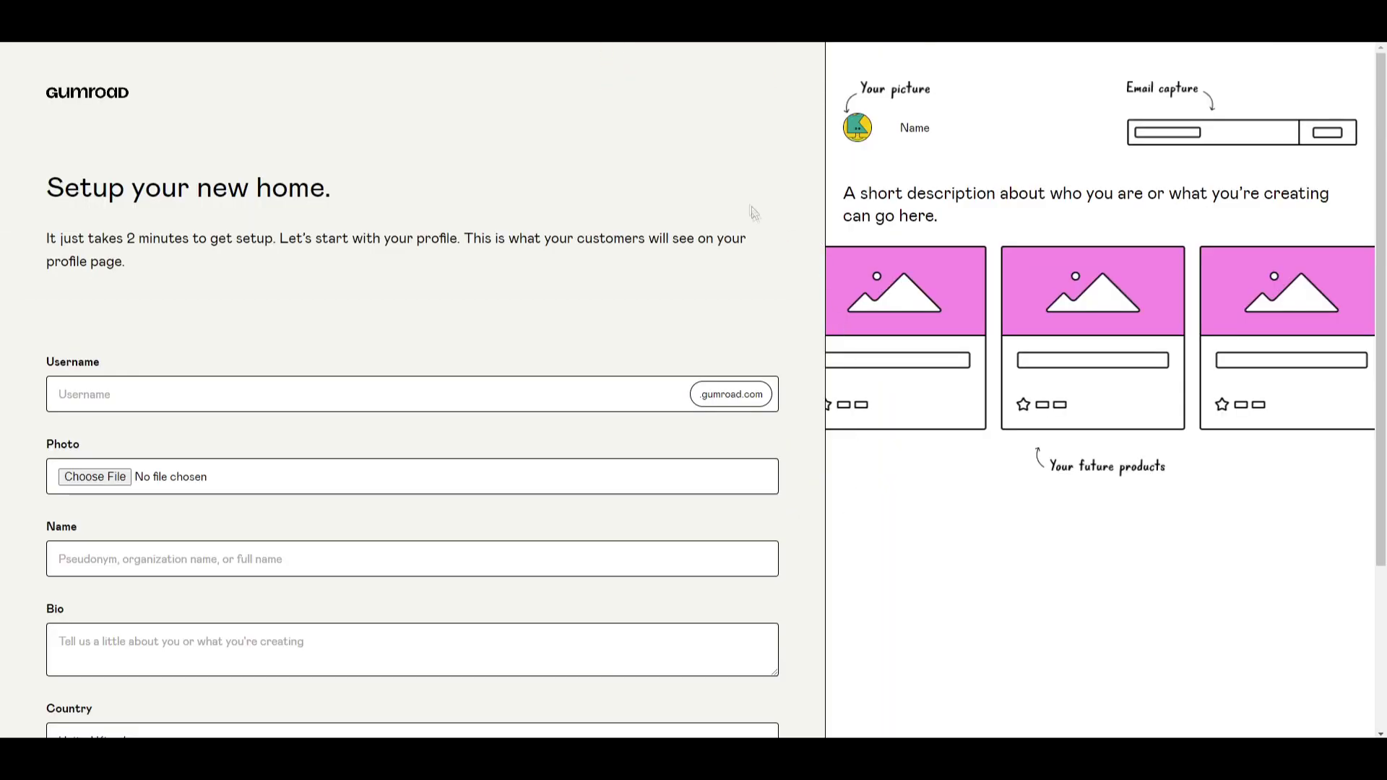
Scroll the setup page and highlight its heading and introduction sentence.
{"action": "scroll", "coordinate": [279, 232], "scroll_direction": "down", "scroll_amount": 3}
{"action": "scroll", "coordinate": [287, 331], "scroll_direction": "up", "scroll_amount": 3}
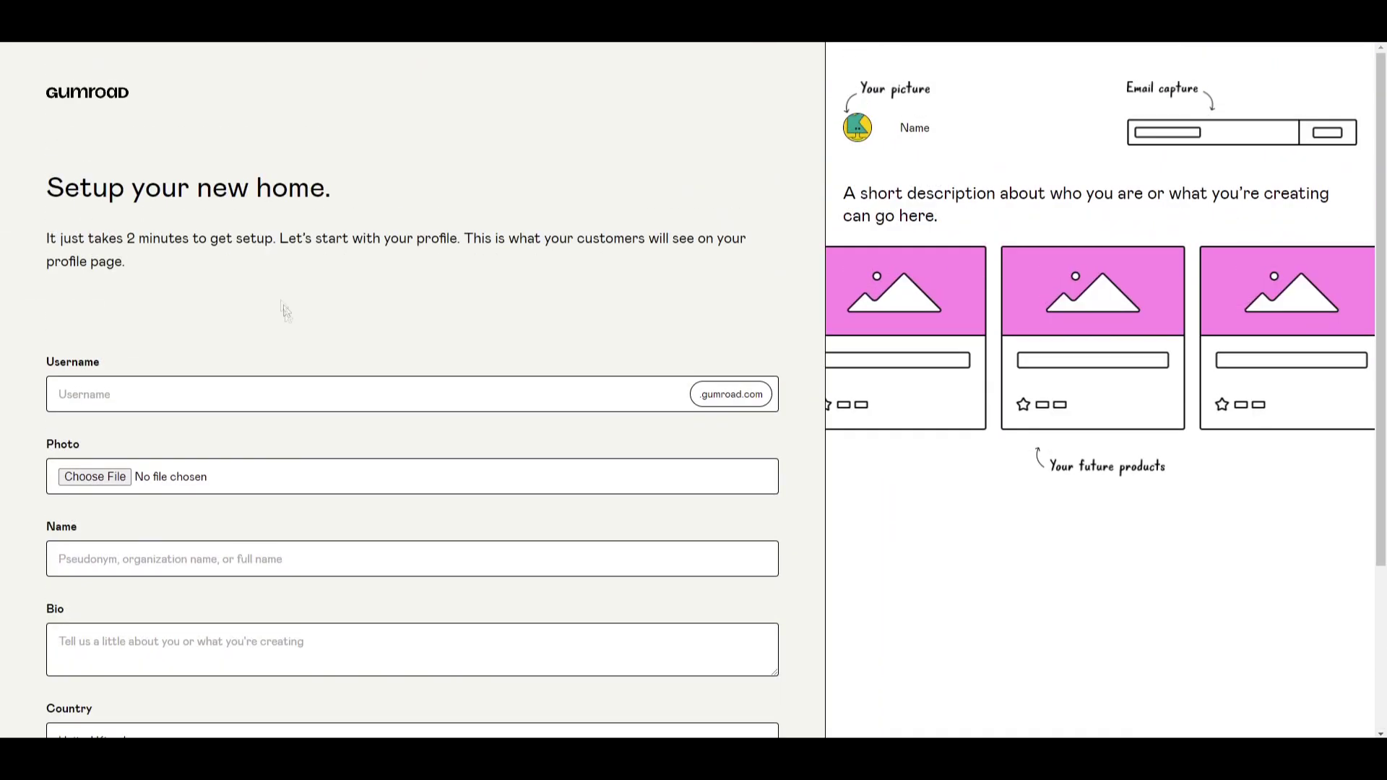
{"action": "scroll", "coordinate": [284, 311], "scroll_direction": "down", "scroll_amount": 2}
{"action": "scroll", "coordinate": [115, 139], "scroll_direction": "up", "scroll_amount": 1}
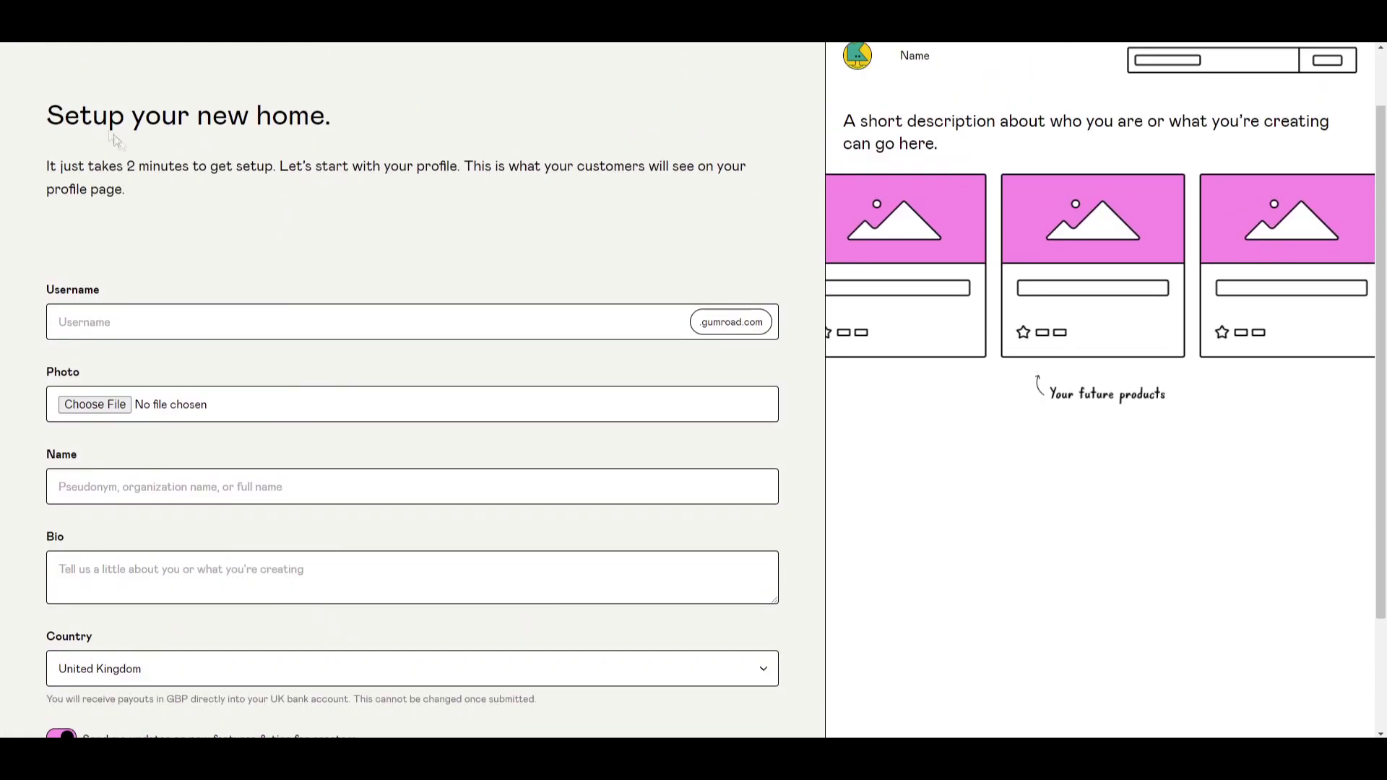
{"action": "left_click_drag", "start_coordinate": [114, 139], "coordinate": [252, 128]}
{"action": "left_click", "coordinate": [252, 129]}
{"action": "left_click_drag", "start_coordinate": [79, 167], "coordinate": [255, 167]}
{"action": "left_click", "coordinate": [250, 182]}
Enter a username, name Company, bio 'We sell amazing products', keep United Kingdom, and save.
{"action": "scroll", "coordinate": [473, 197], "scroll_direction": "down", "scroll_amount": 2}
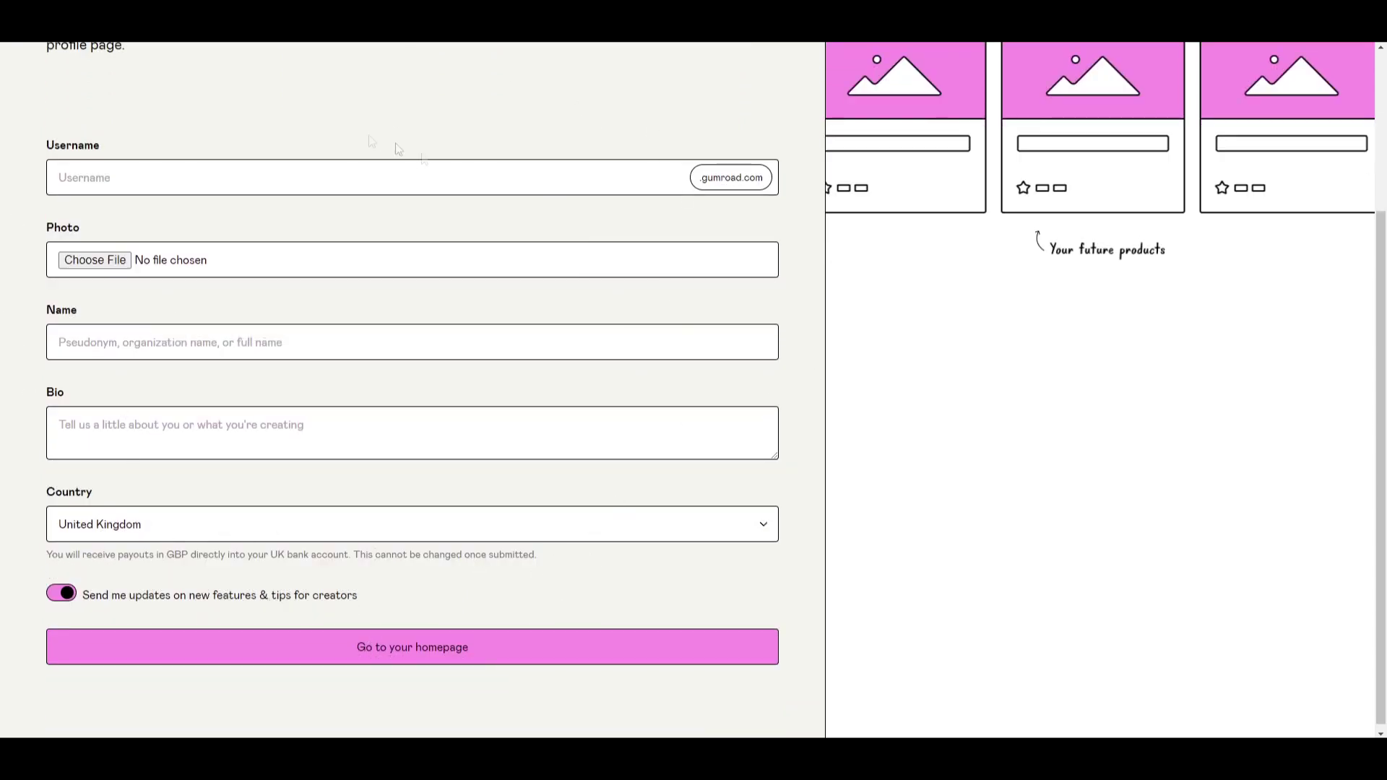
{"action": "type", "text": "onlinebuisness1000"}
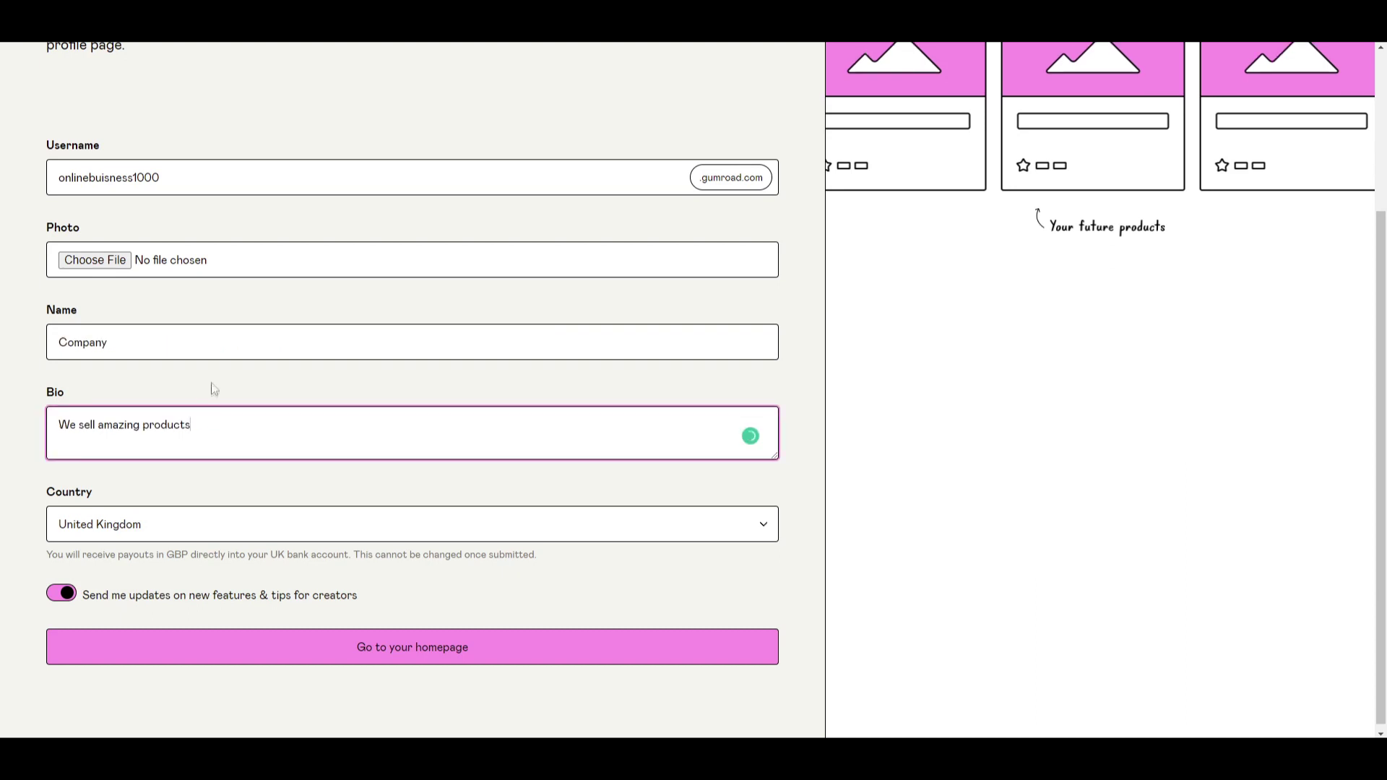
{"action": "left_click", "coordinate": [195, 371]}
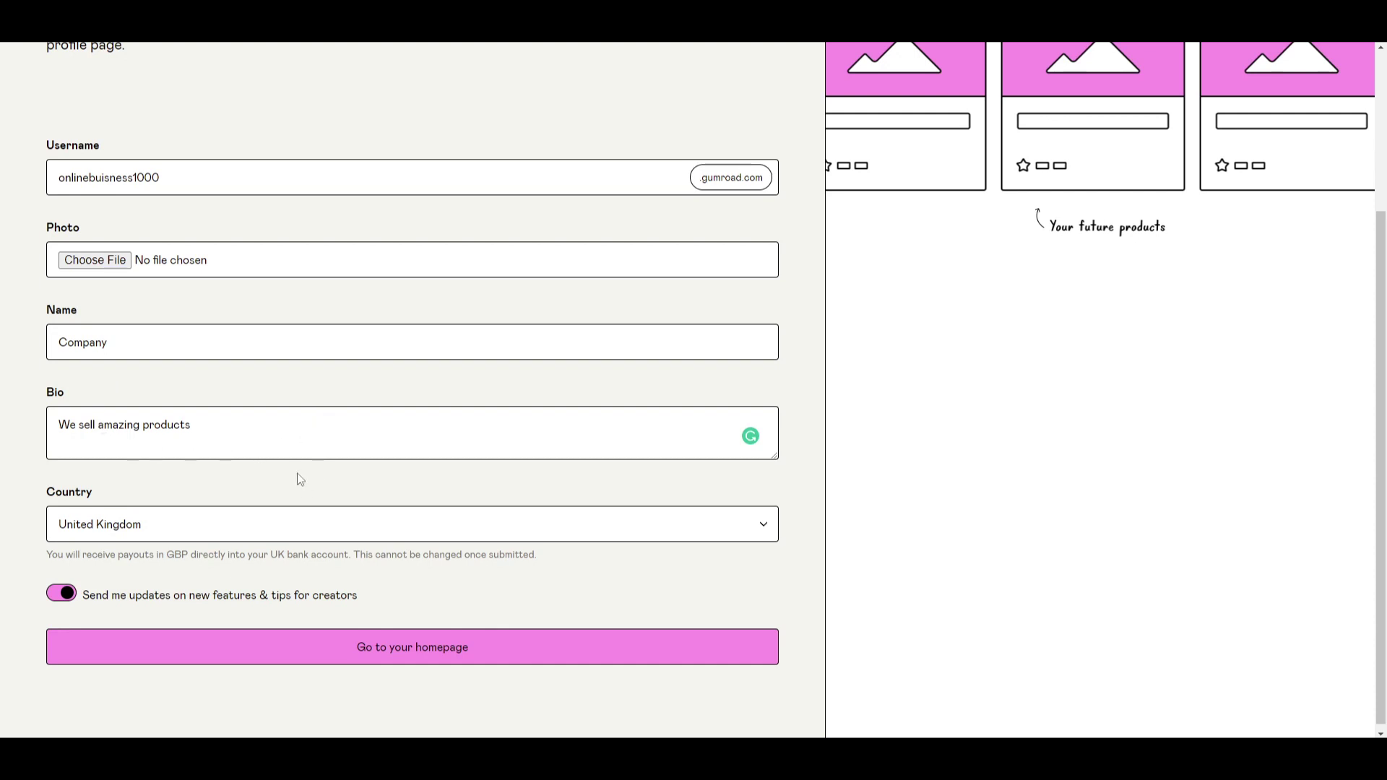
{"action": "left_click", "coordinate": [430, 663]}
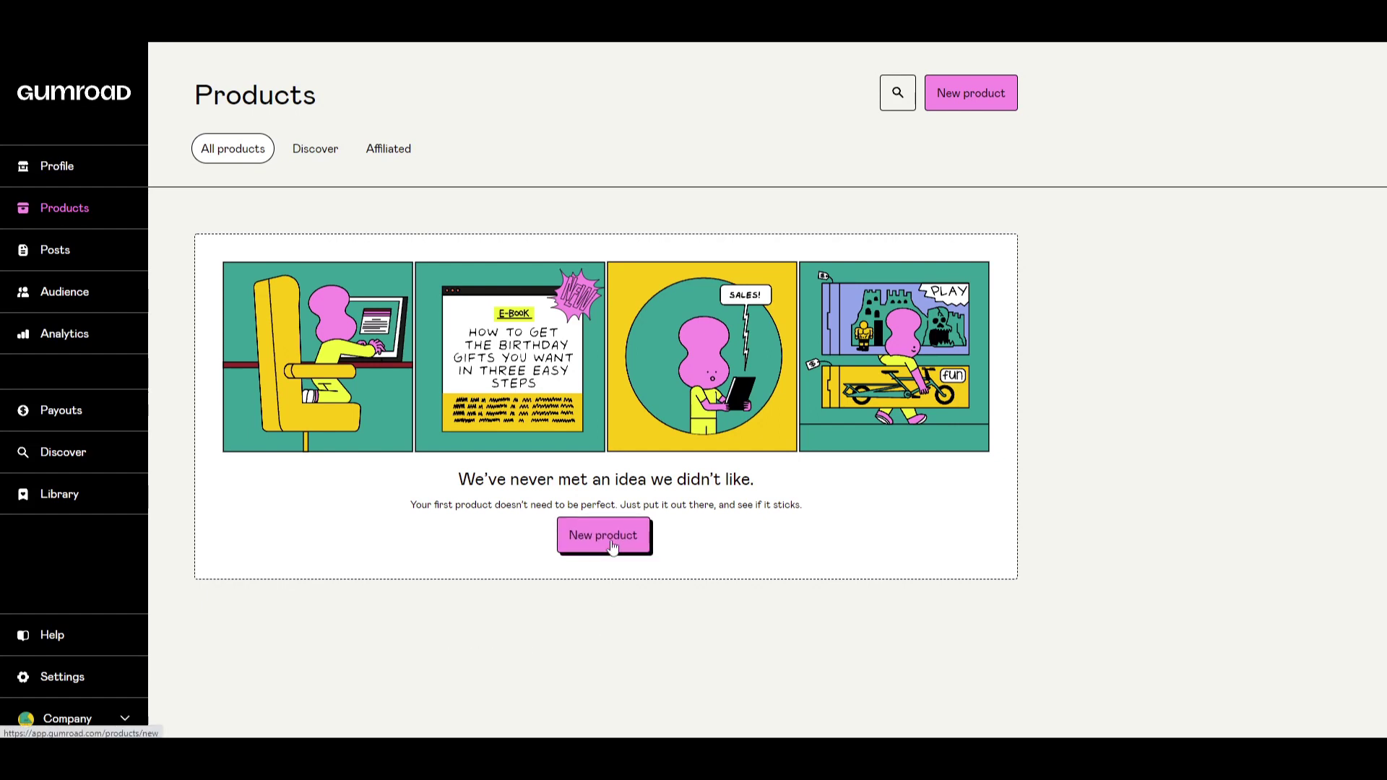
Highlight the empty-products message on the Products dashboard, then start a new product.
{"action": "mouse_move", "coordinate": [434, 505]}
{"action": "left_mouse_down"}
{"action": "mouse_move", "coordinate": [786, 505]}
{"action": "mouse_move", "coordinate": [419, 505]}
{"action": "left_mouse_up"}
{"action": "left_click", "coordinate": [786, 505]}
{"action": "left_click", "coordinate": [425, 506]}
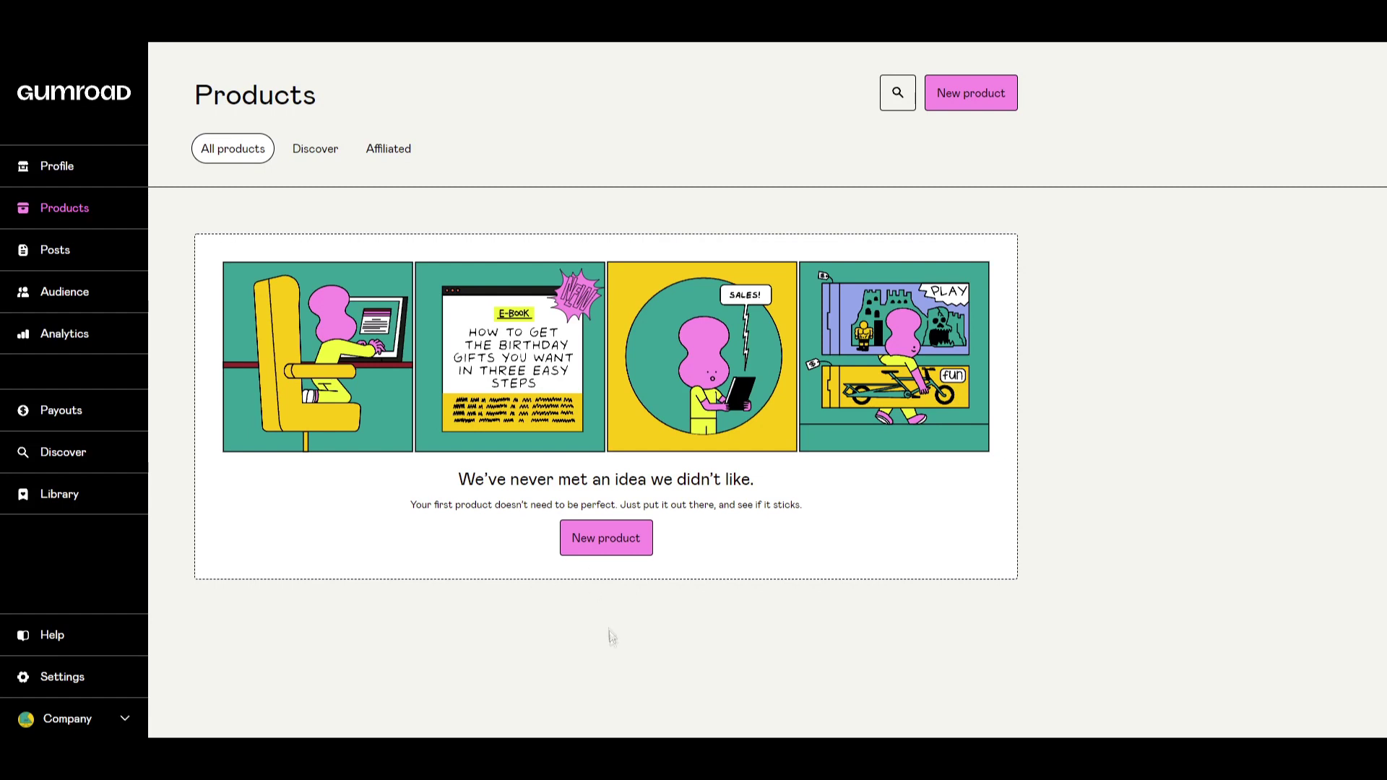
{"action": "left_click", "coordinate": [606, 538]}
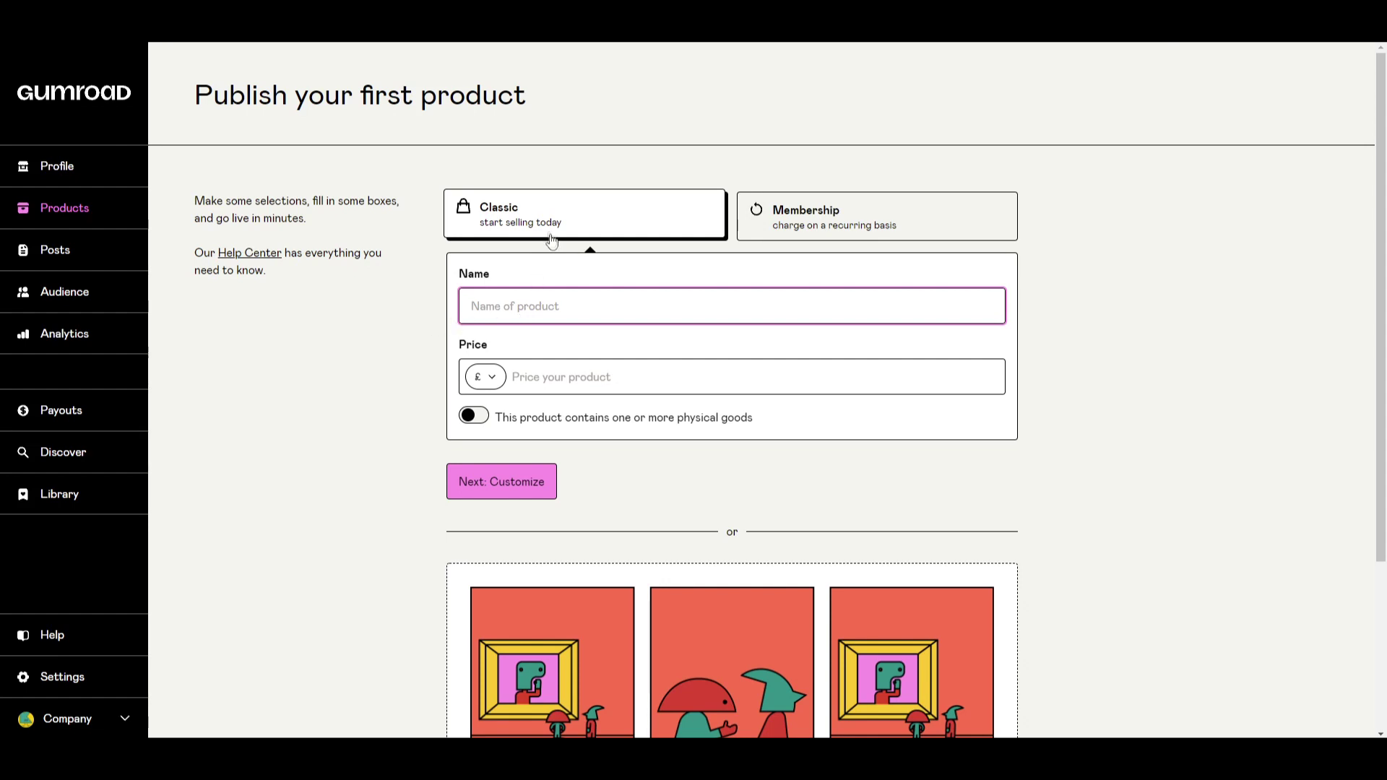
Choose the Classic product type and name it 'Interresting Crypto Blogpost'.
{"action": "left_click", "coordinate": [849, 238]}
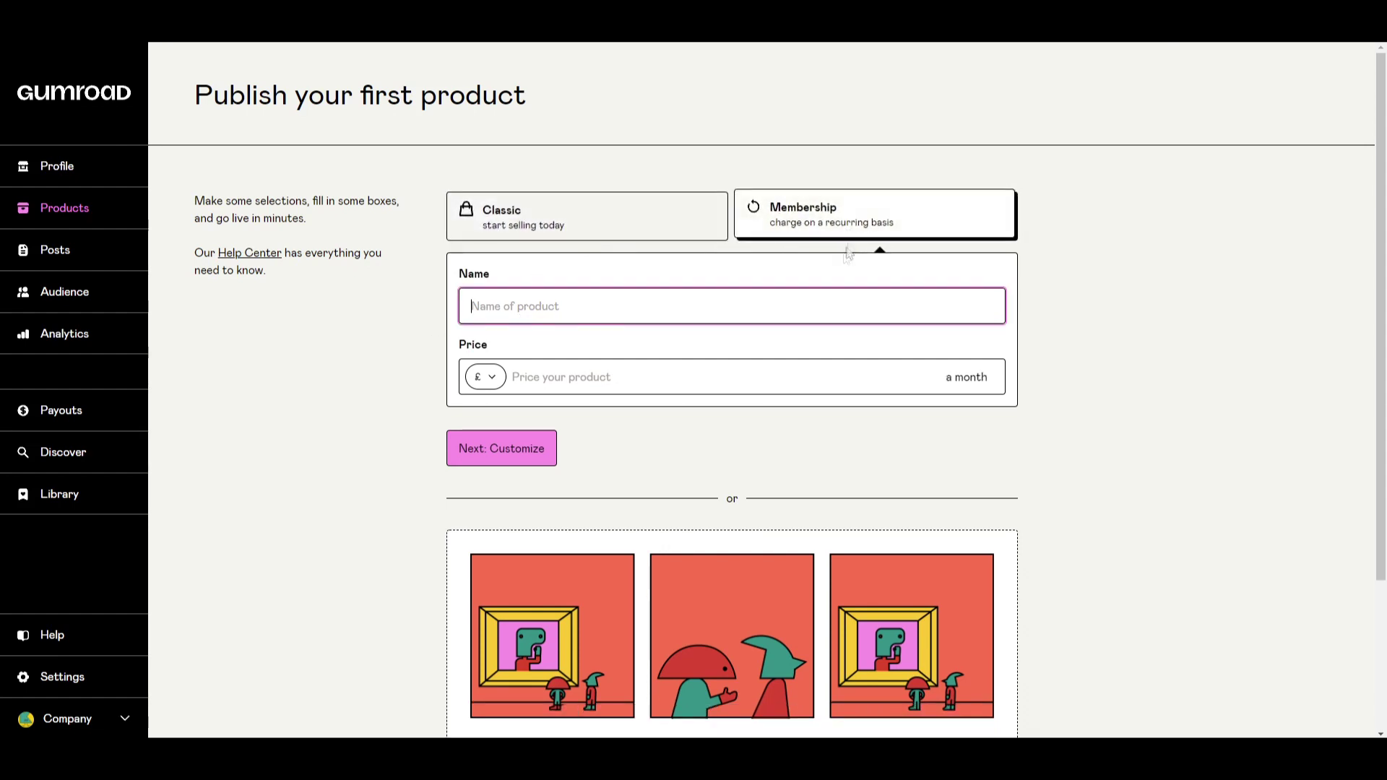
{"action": "left_click", "coordinate": [517, 233]}
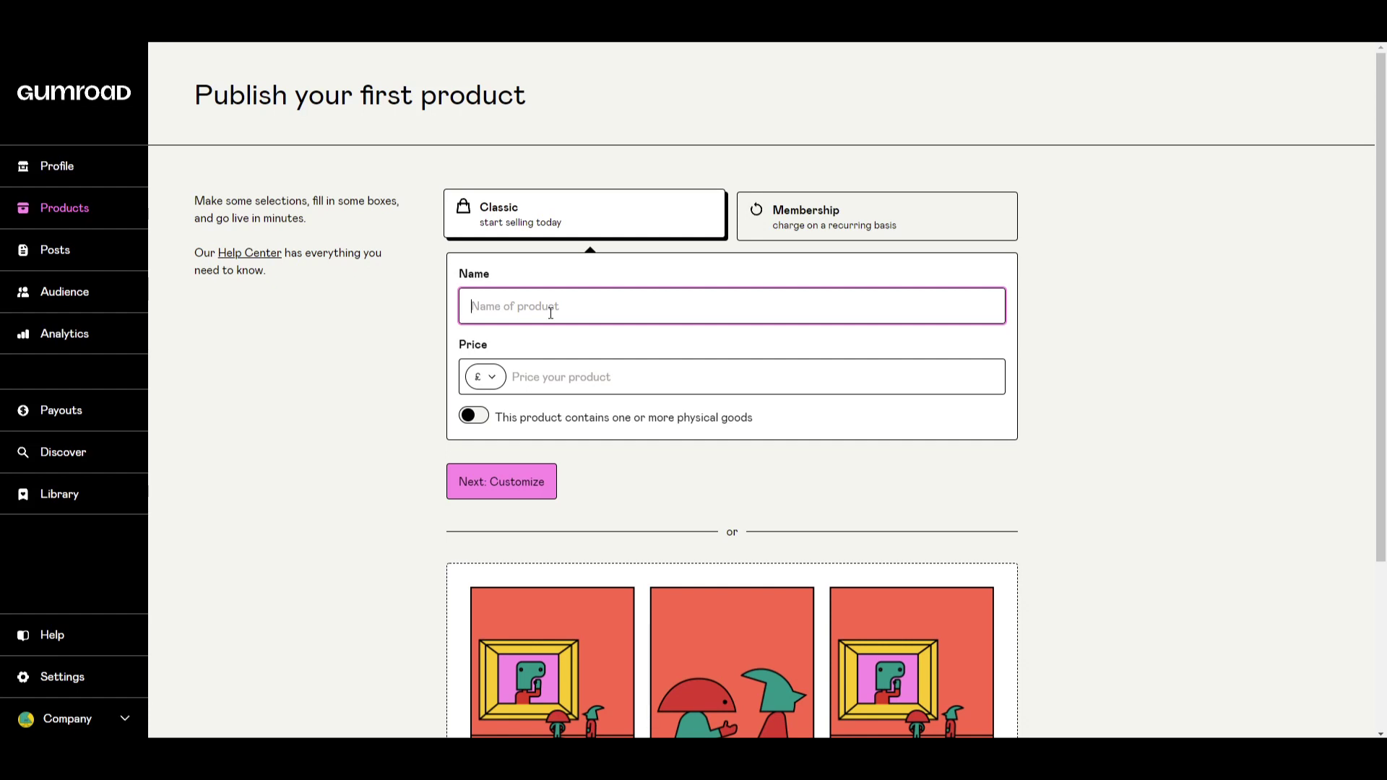
{"action": "type", "text": "Interresting Crypto Bl"}
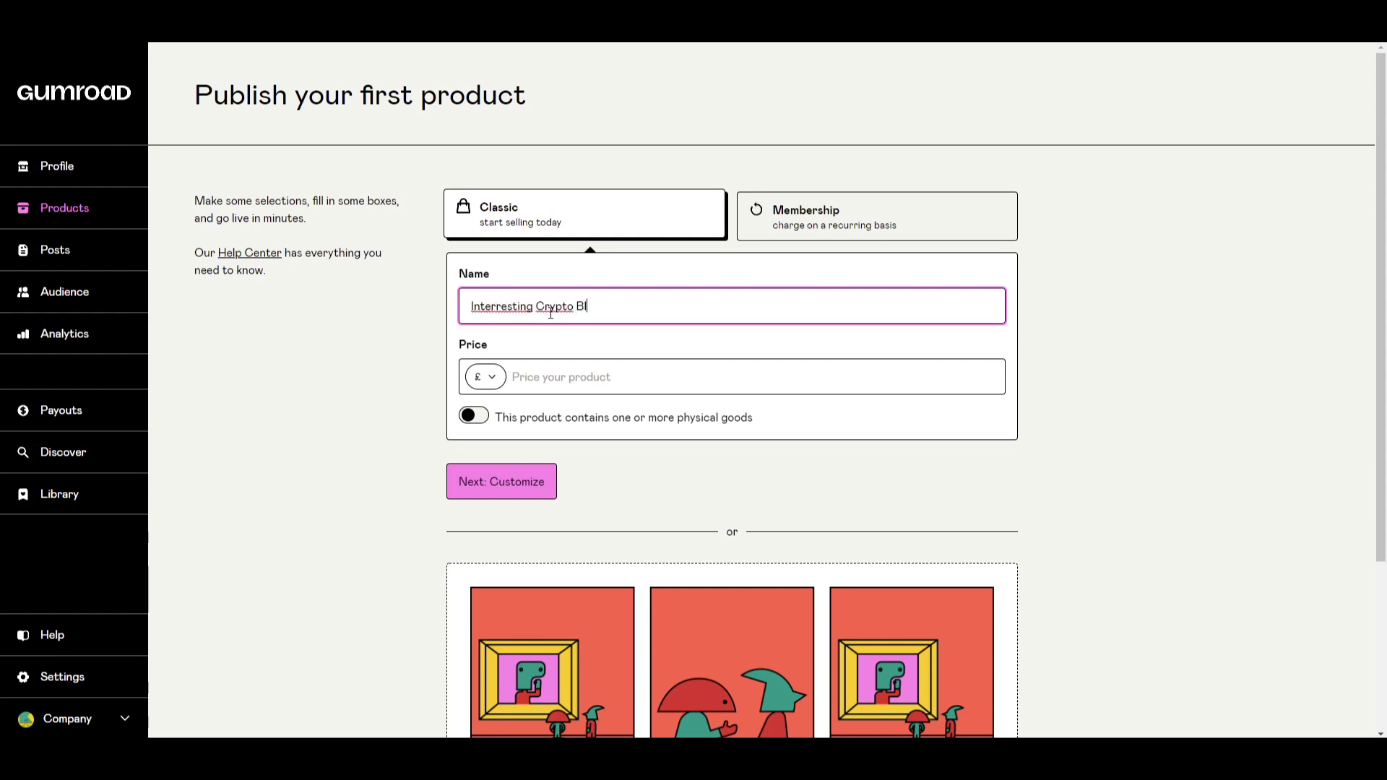
{"action": "type", "text": "ogpost"}
{"action": "left_click", "coordinate": [292, 390]}
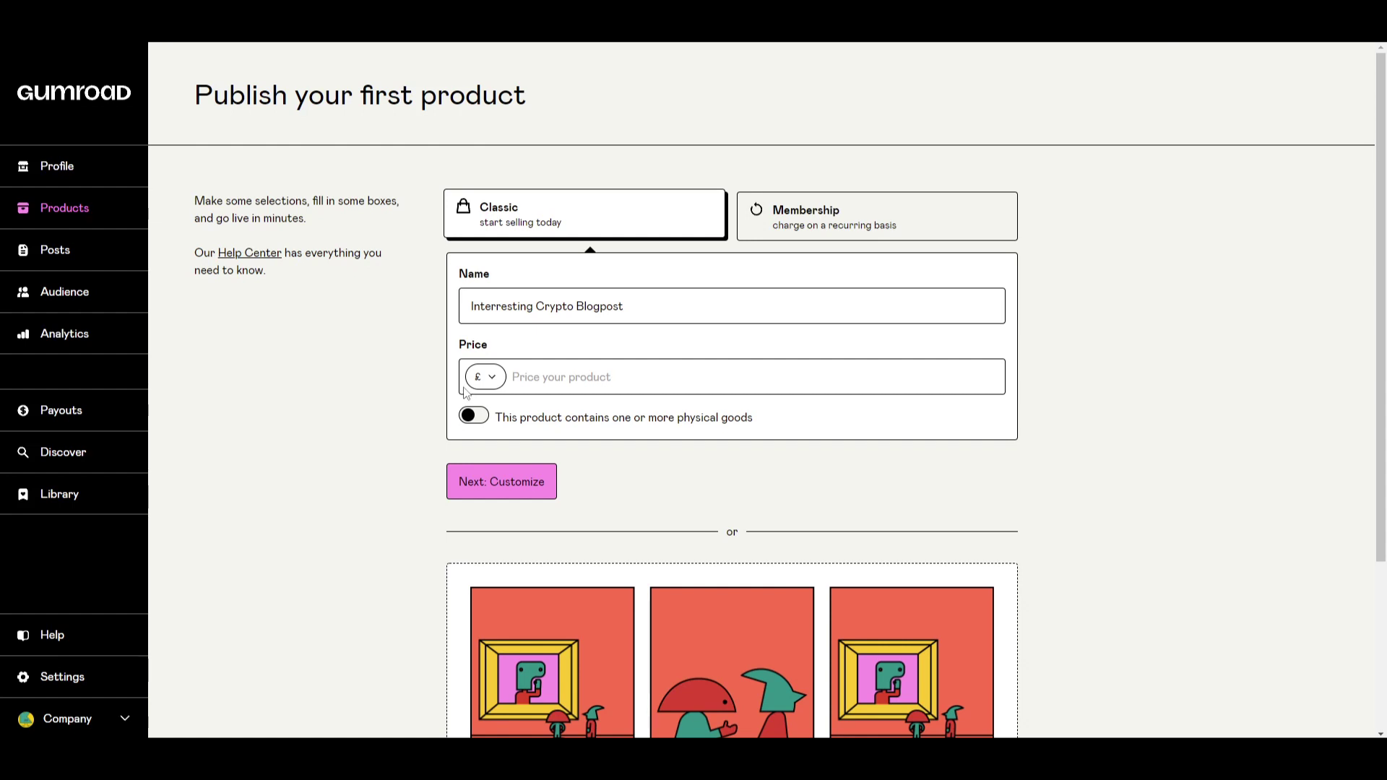
Set the price to £15 and leave the physical goods option off.
{"action": "left_click", "coordinate": [510, 383]}
{"action": "type", "text": "15"}
{"action": "left_click", "coordinate": [474, 417]}
{"action": "left_click", "coordinate": [479, 423]}
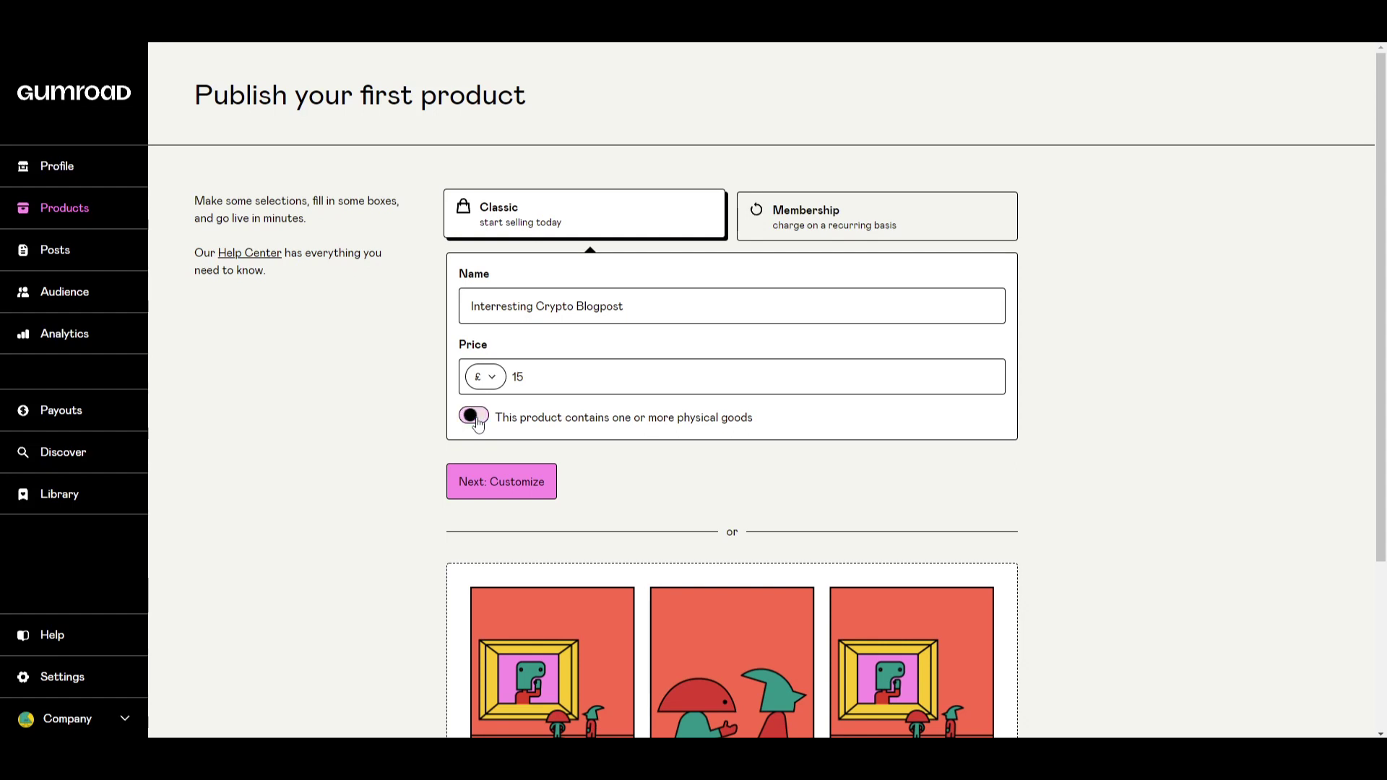
{"action": "left_click", "coordinate": [479, 422]}
{"action": "left_click", "coordinate": [479, 422]}
{"action": "scroll", "coordinate": [394, 397], "scroll_direction": "down", "scroll_amount": 3}
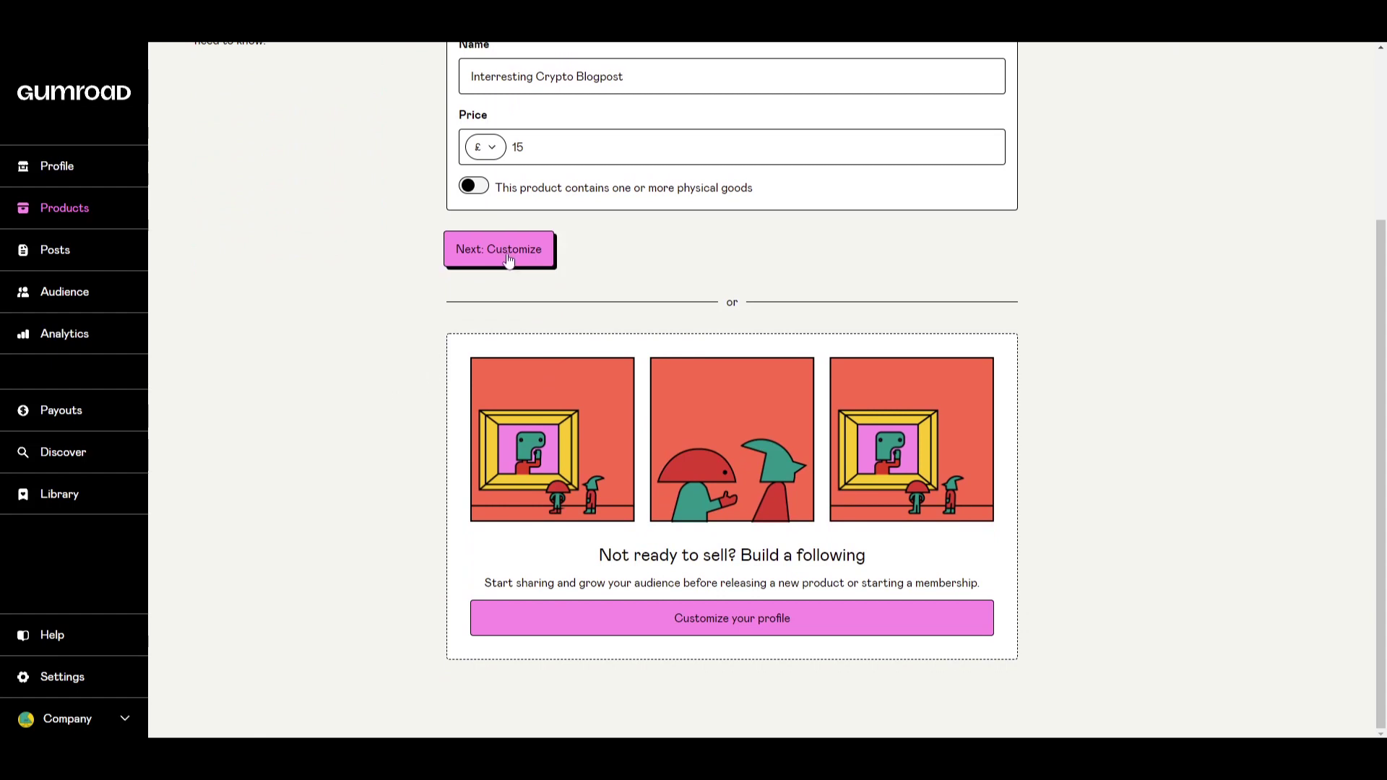
Continue to the product editor and check the product name.
{"action": "left_click", "coordinate": [508, 260]}
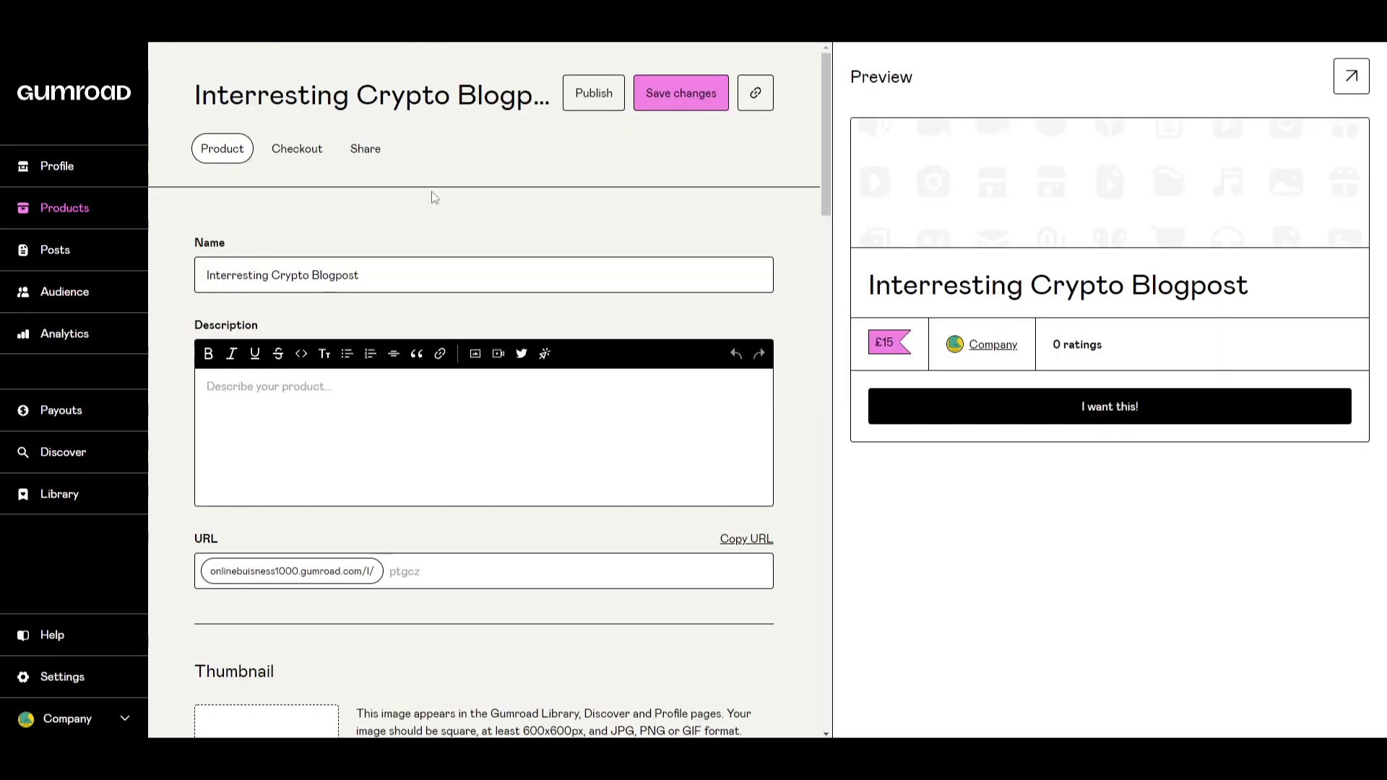
{"action": "scroll", "coordinate": [427, 201], "scroll_direction": "down", "scroll_amount": 4}
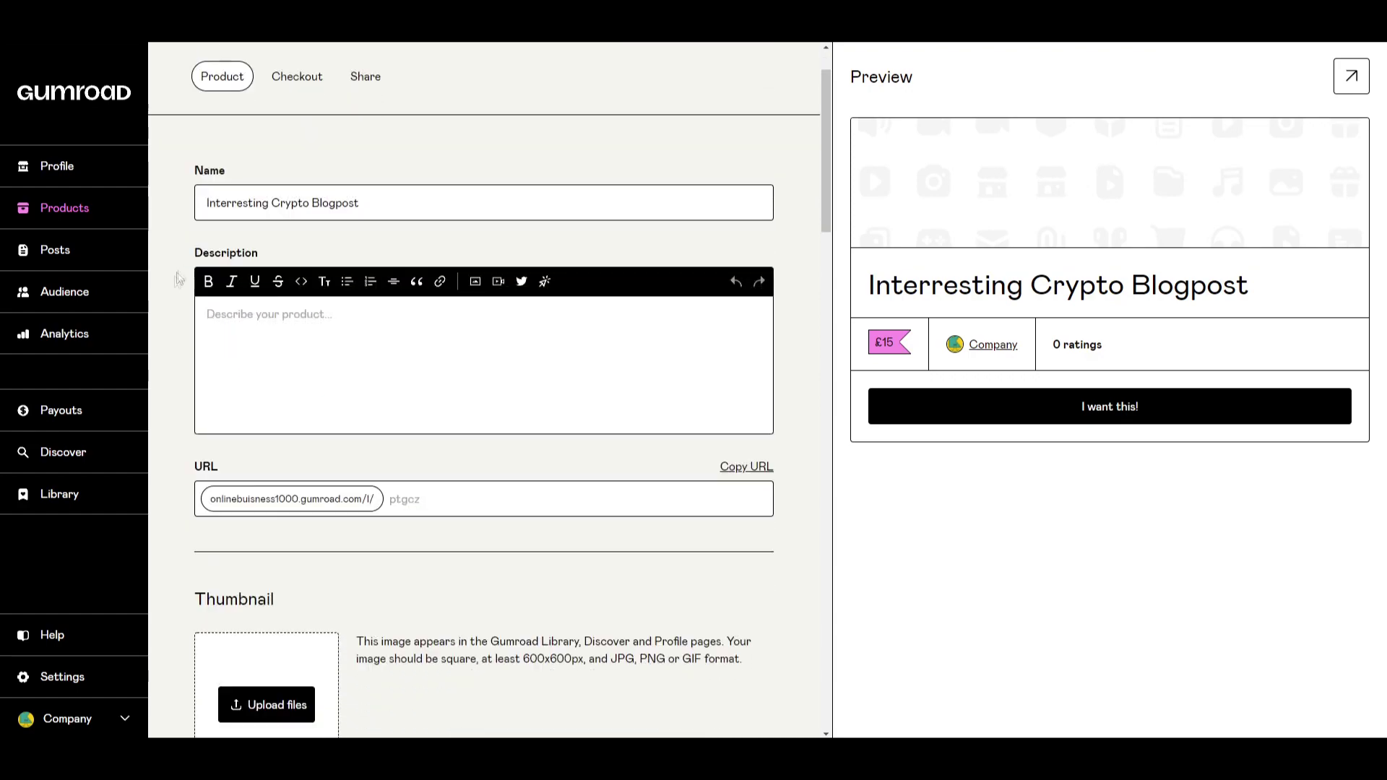
{"action": "scroll", "coordinate": [525, 487], "scroll_direction": "up", "scroll_amount": 6}
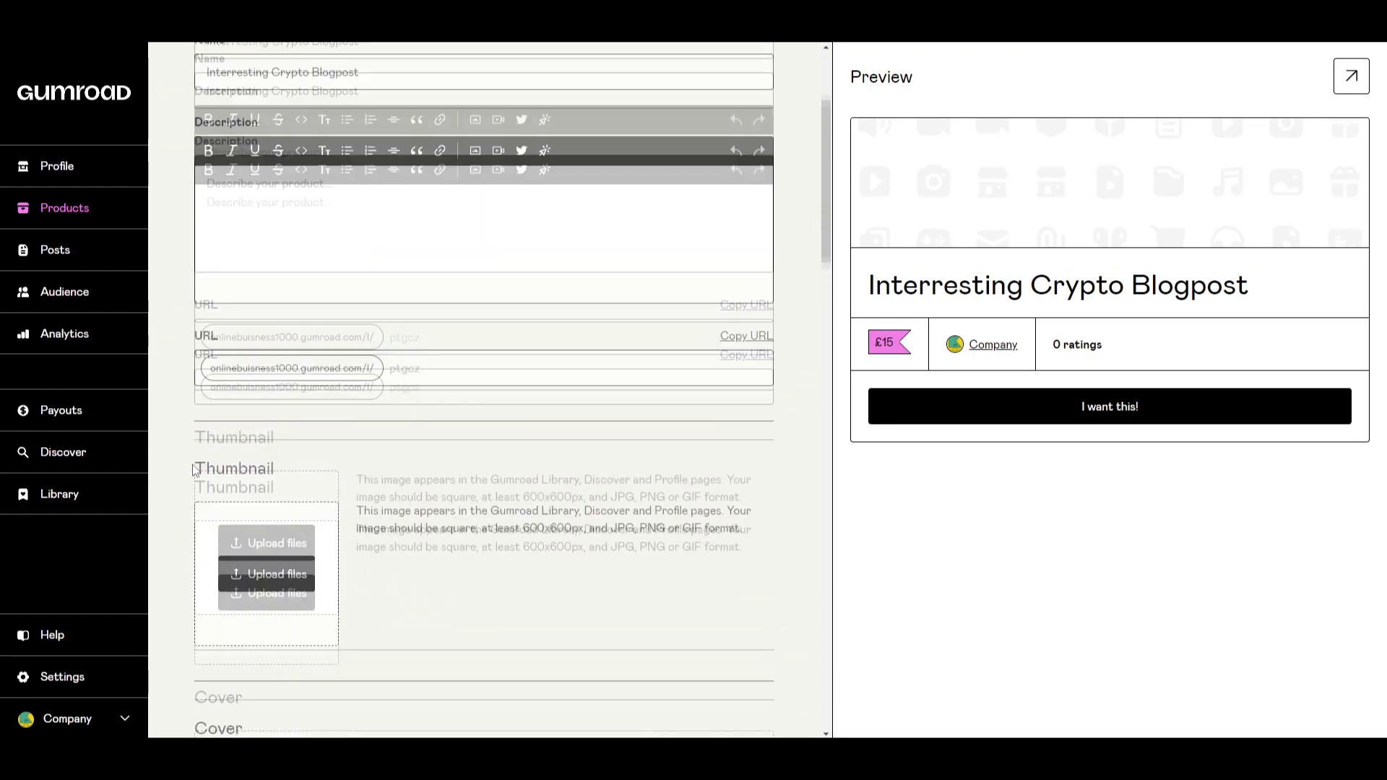
{"action": "scroll", "coordinate": [622, 495], "scroll_direction": "down", "scroll_amount": 10}
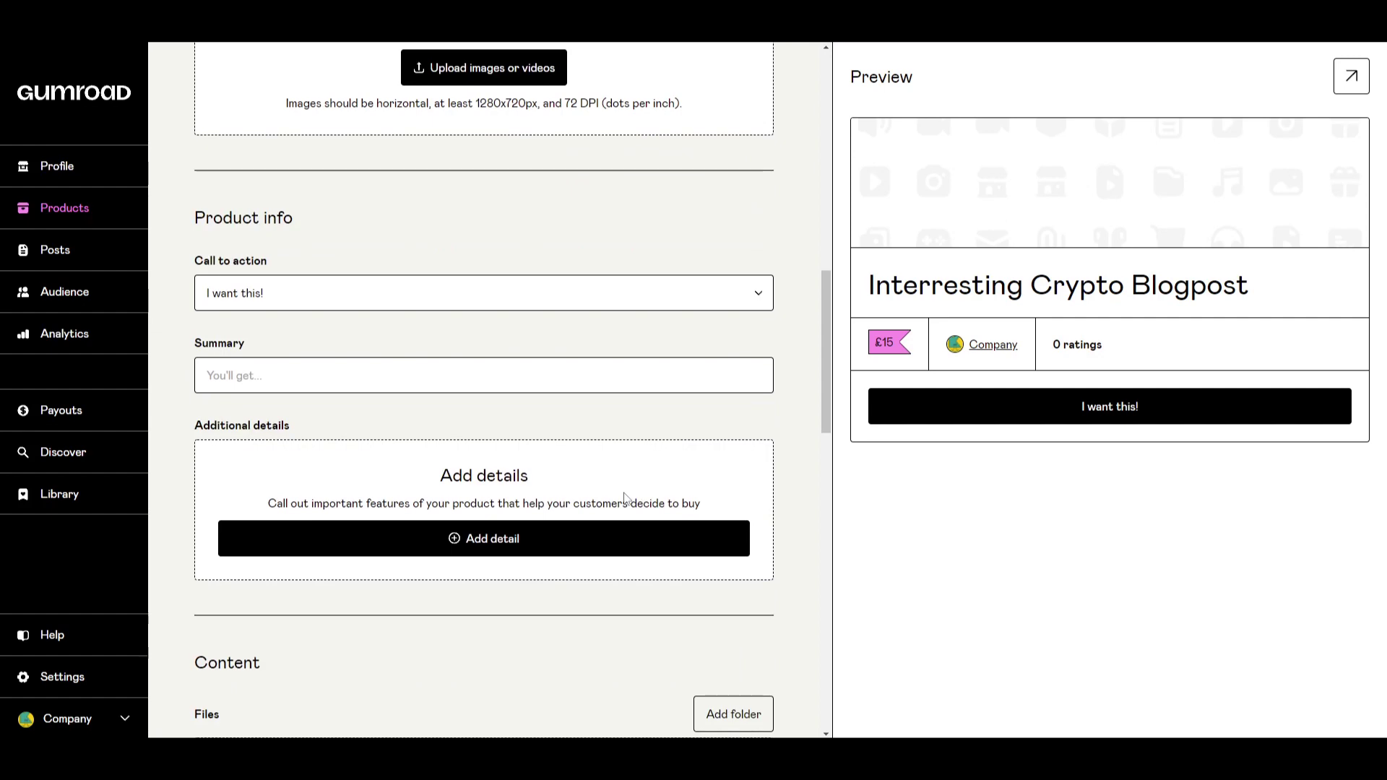
{"action": "scroll", "coordinate": [625, 493], "scroll_direction": "down", "scroll_amount": 3}
{"action": "scroll", "coordinate": [624, 492], "scroll_direction": "up", "scroll_amount": 12}
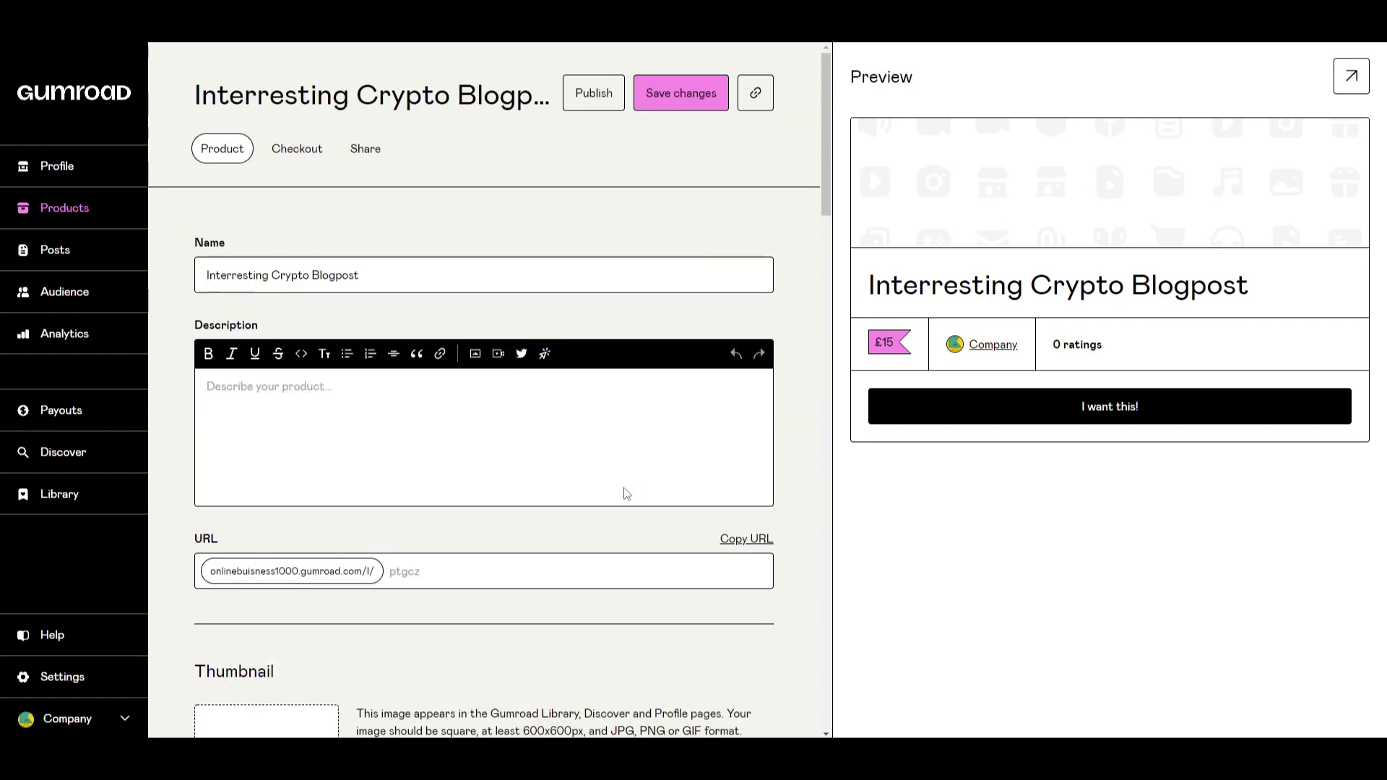
{"action": "left_click", "coordinate": [396, 283]}
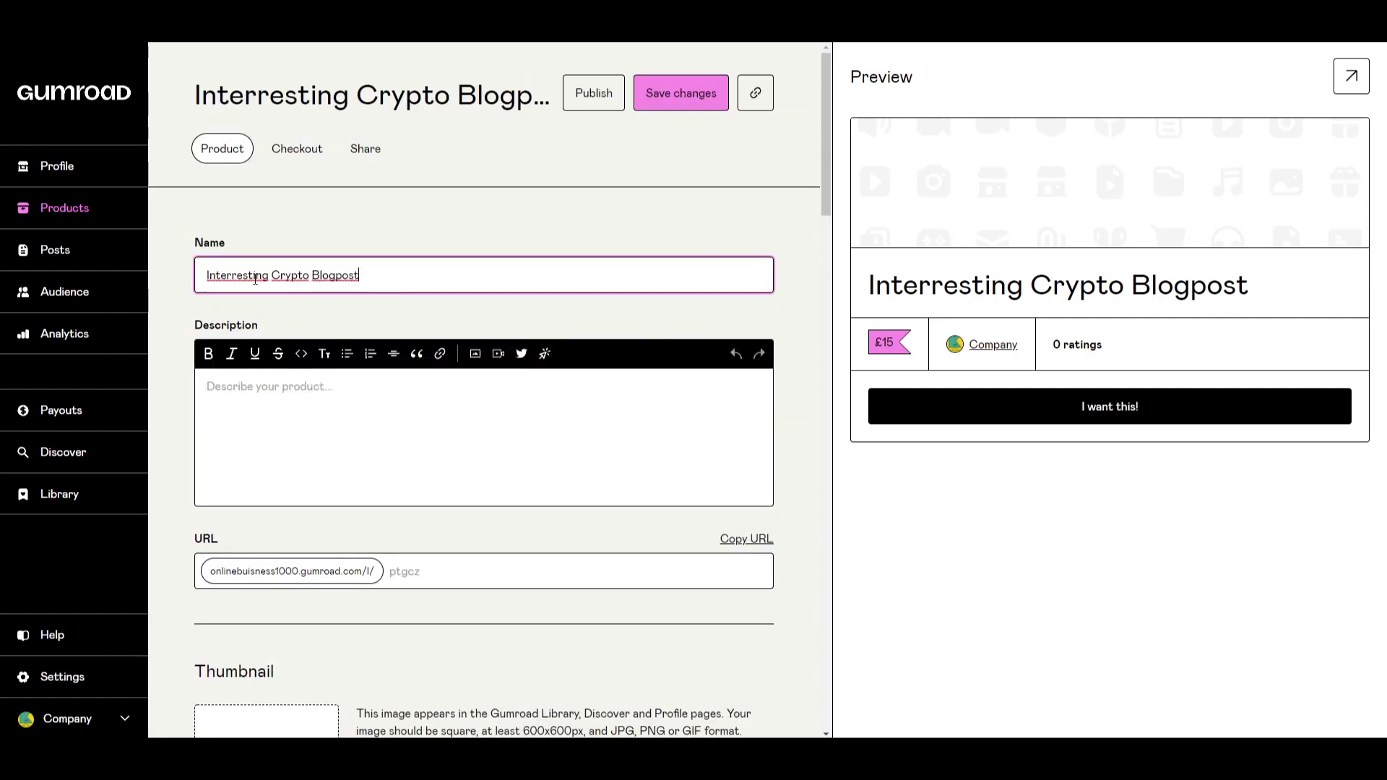
{"action": "left_click", "coordinate": [194, 318]}
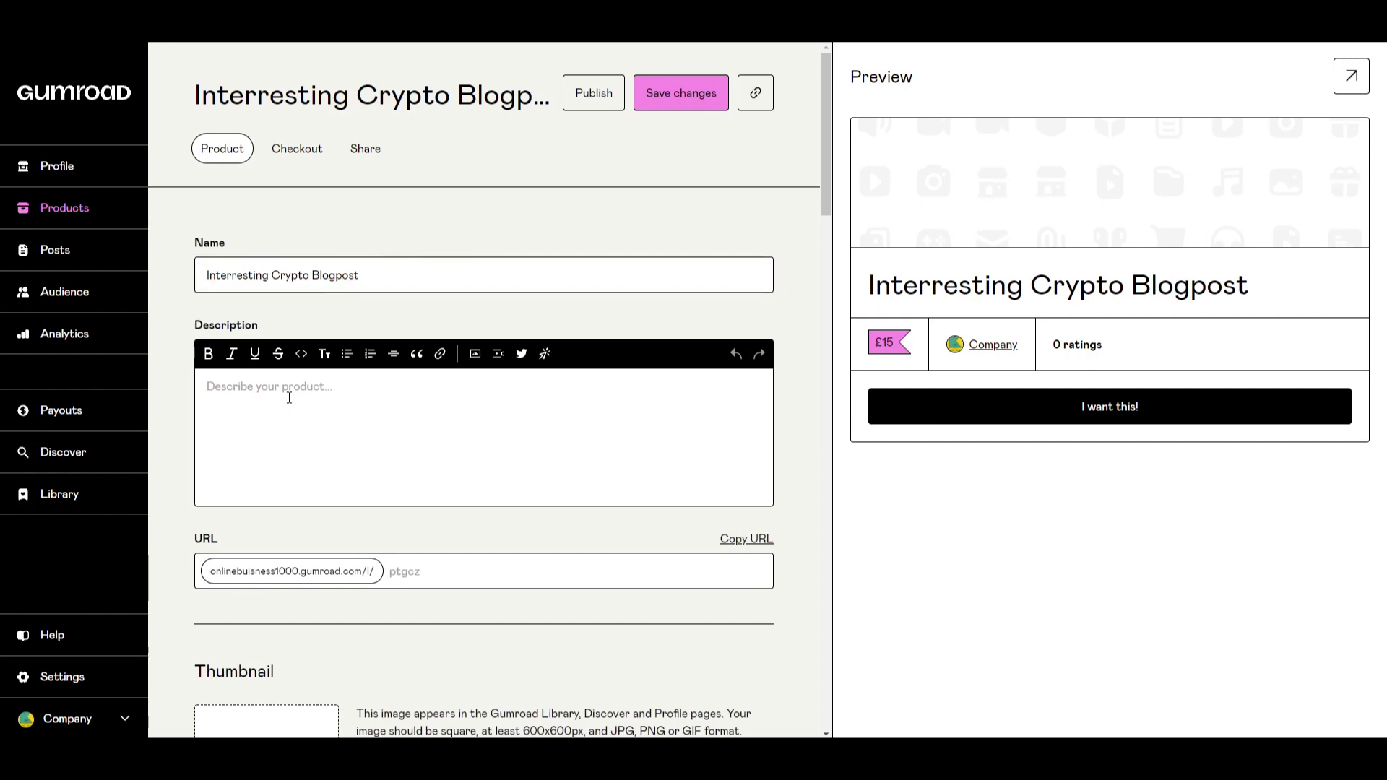
Type the description 'I will be talking about different crypto currencies.'.
{"action": "left_click", "coordinate": [289, 397]}
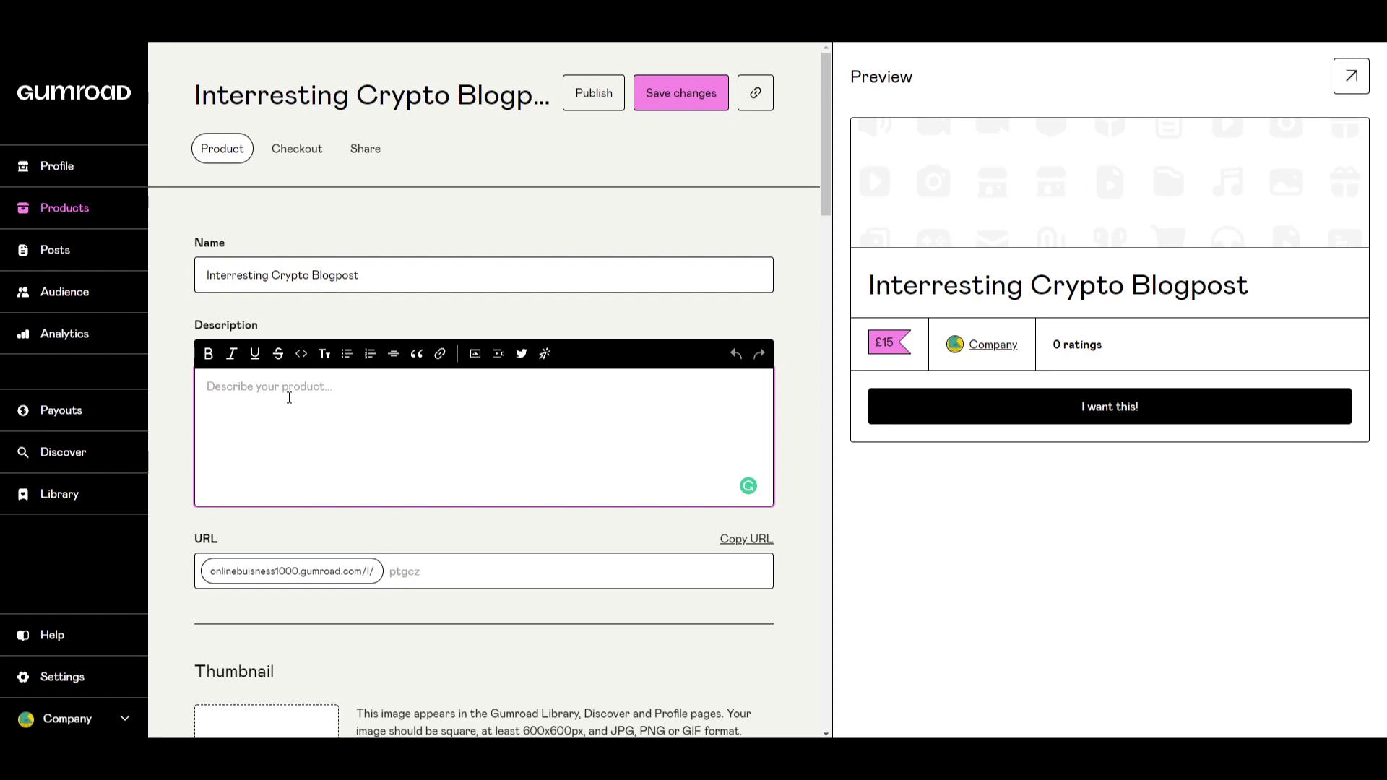
{"action": "type", "text": "I will be talking about diffe"}
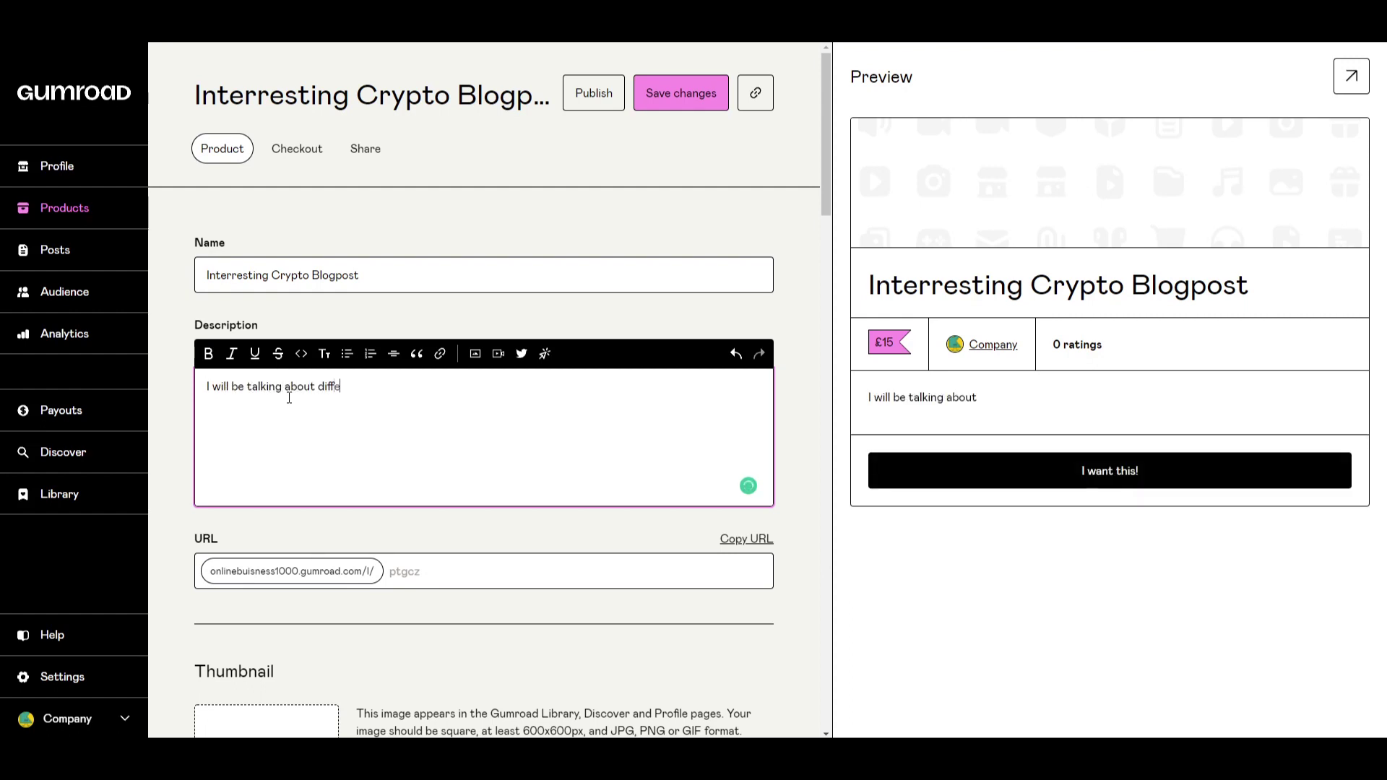
{"action": "type", "text": "rent crypto currencies."}
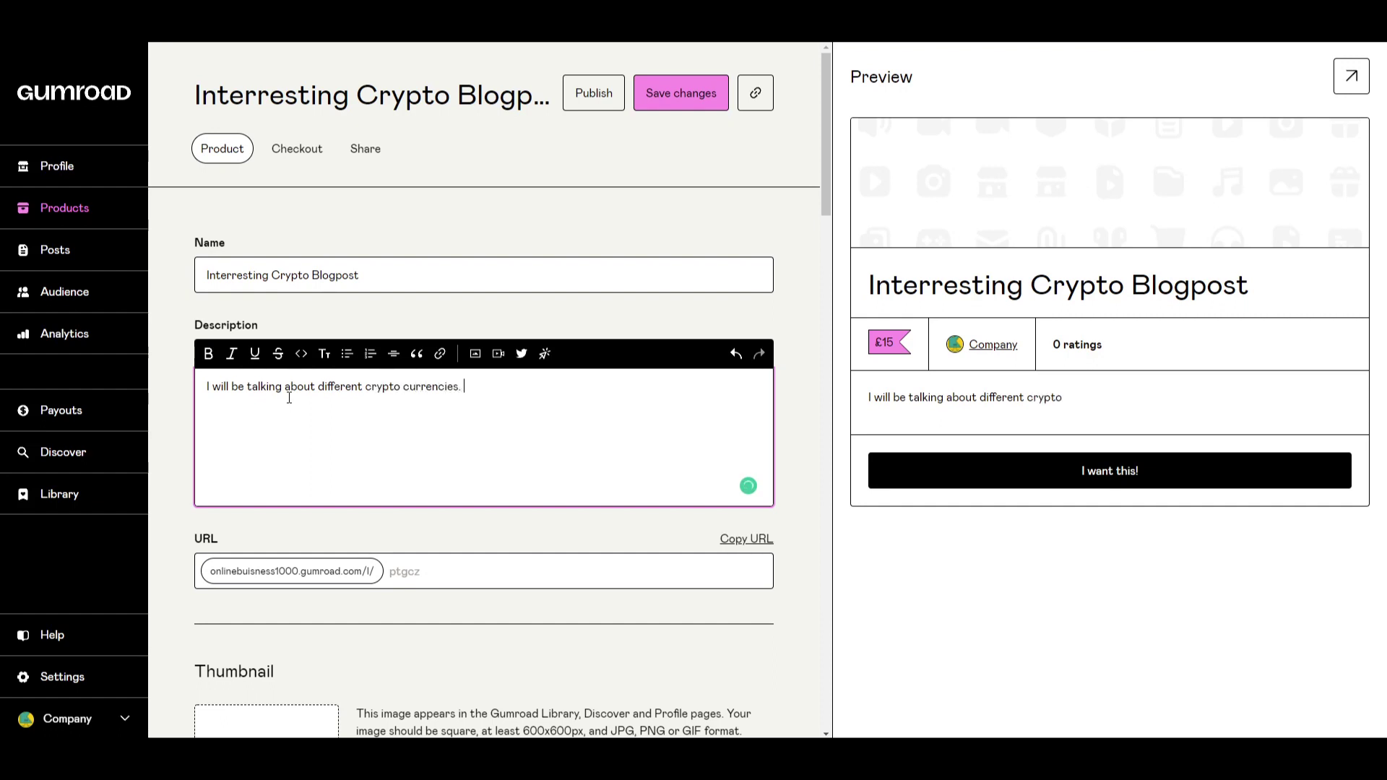
{"action": "left_click", "coordinate": [174, 385]}
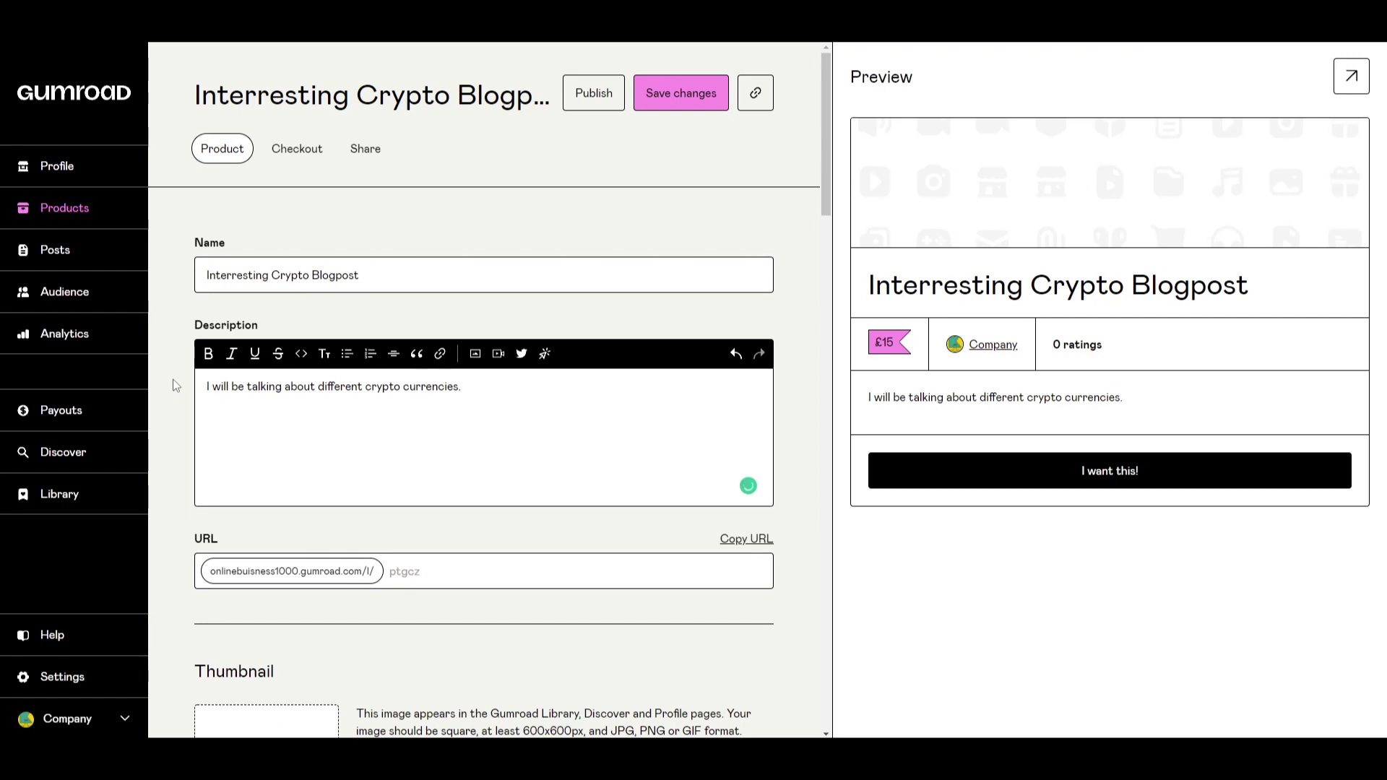
{"action": "scroll", "coordinate": [181, 436], "scroll_direction": "down", "scroll_amount": 1}
{"action": "left_click", "coordinate": [504, 314]}
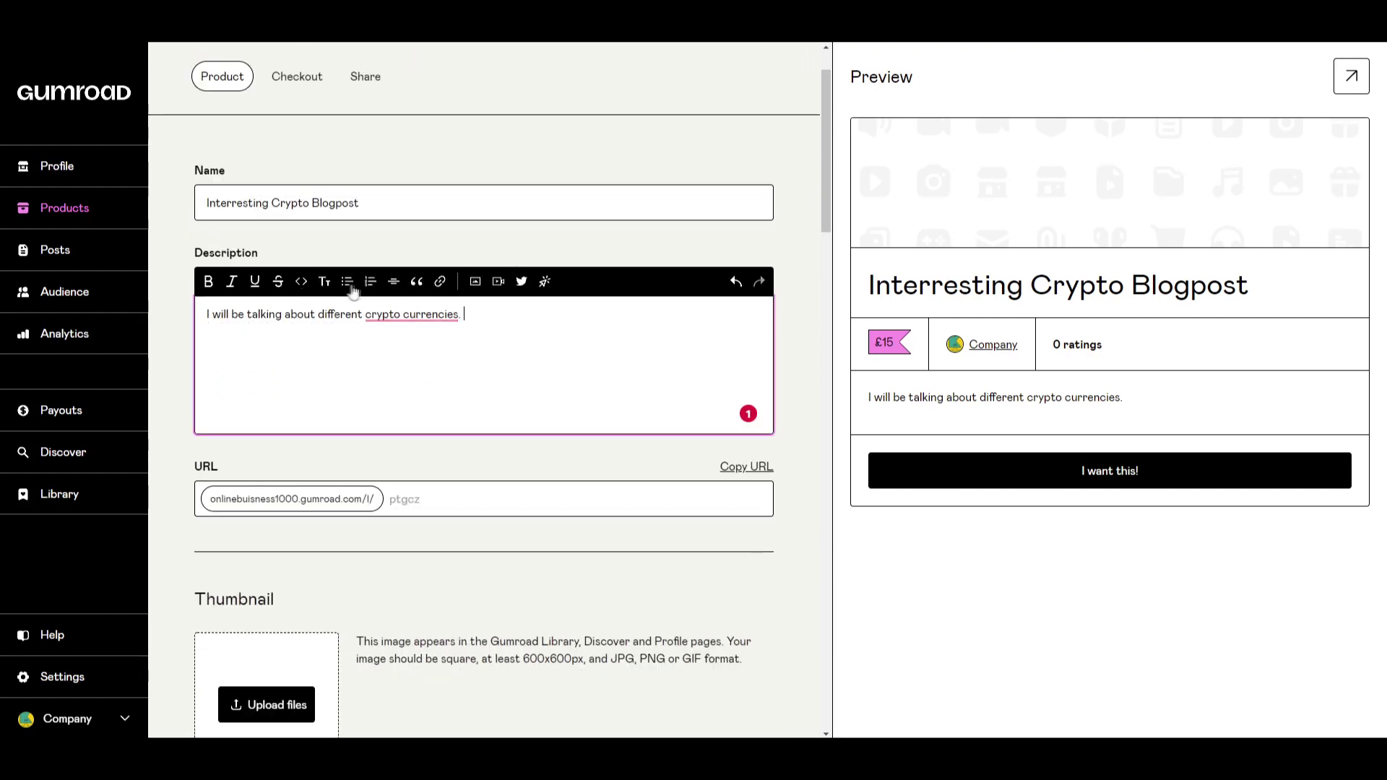
Apply bold, italic and underline to the full crypto currencies description sentence.
{"action": "left_click_drag", "start_coordinate": [463, 315], "coordinate": [186, 332]}
{"action": "left_click", "coordinate": [208, 281]}
{"action": "left_click", "coordinate": [231, 281]}
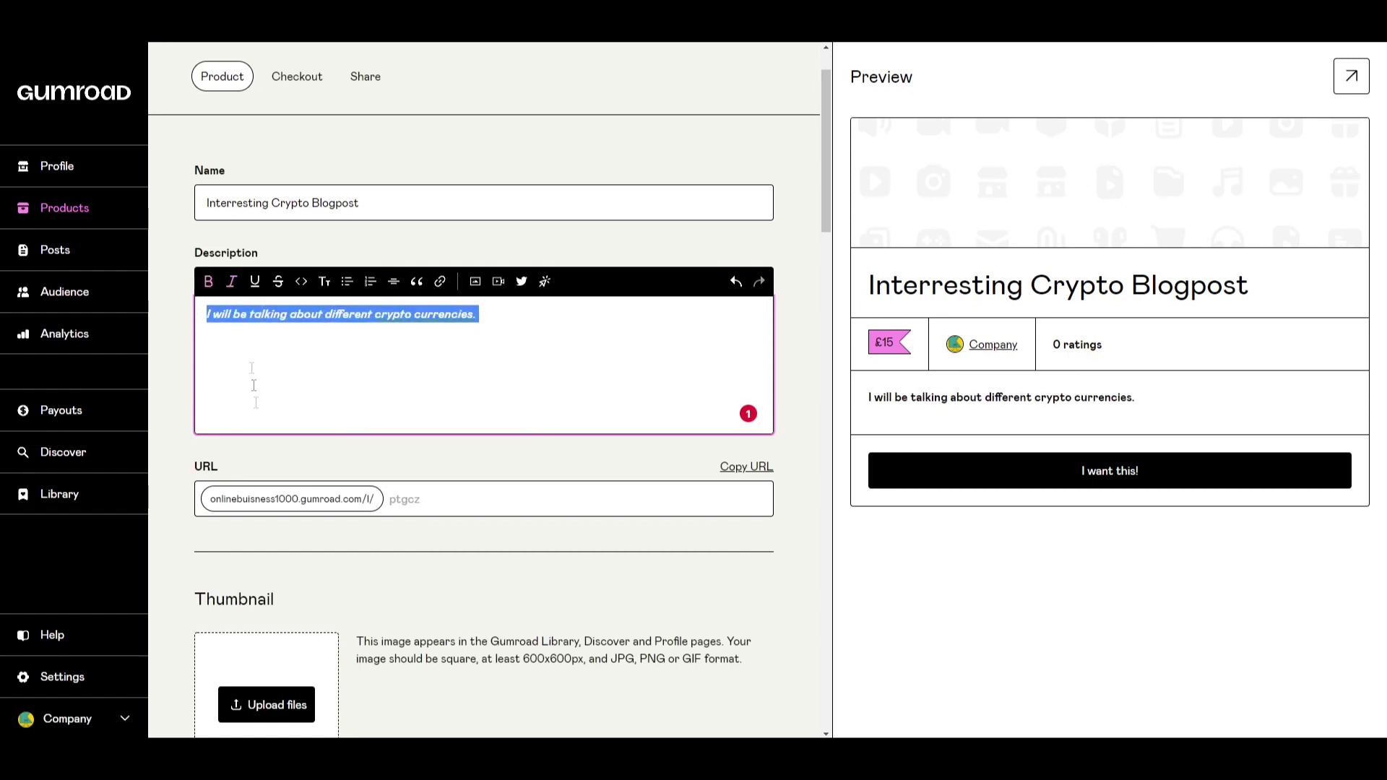
{"action": "left_click", "coordinate": [258, 287]}
{"action": "left_click", "coordinate": [376, 383]}
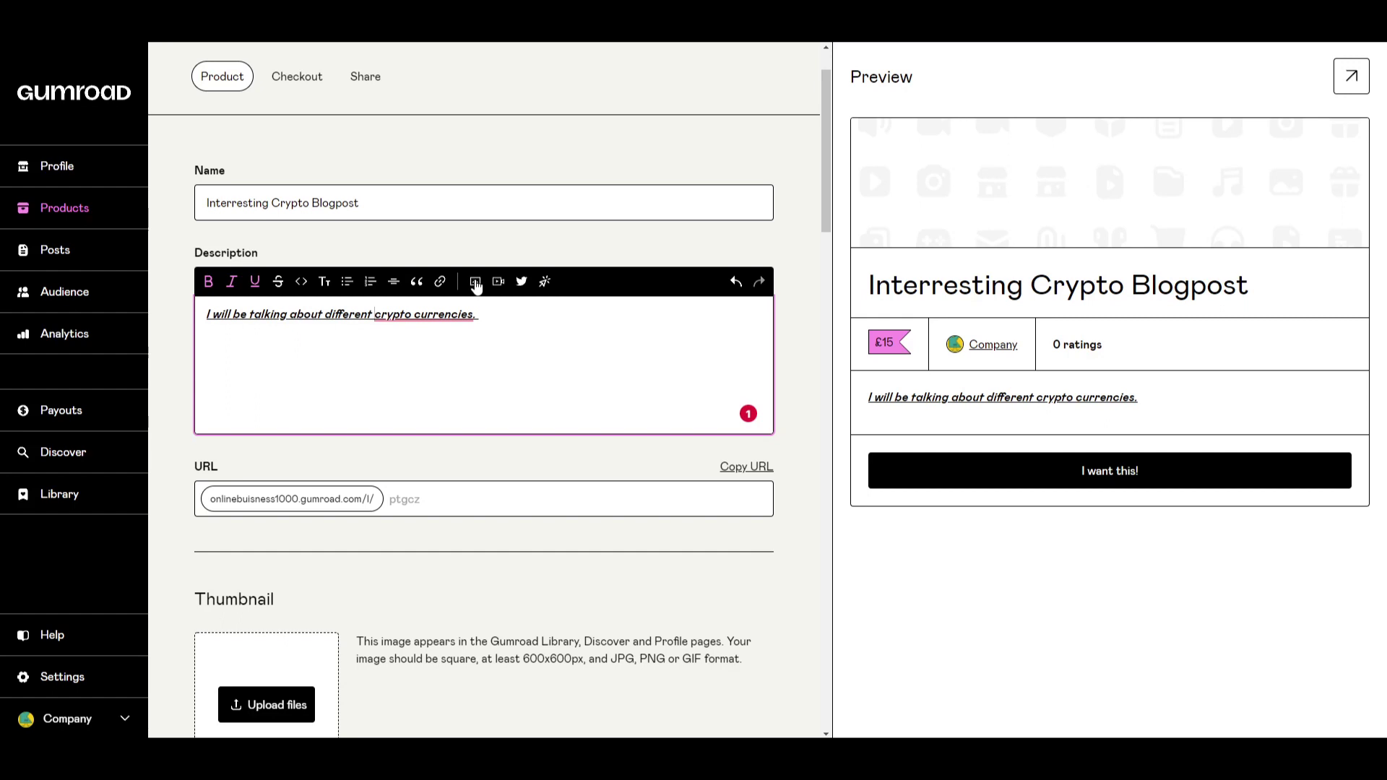
{"action": "left_click", "coordinate": [493, 314]}
{"action": "scroll", "coordinate": [555, 332], "scroll_direction": "down", "scroll_amount": 2}
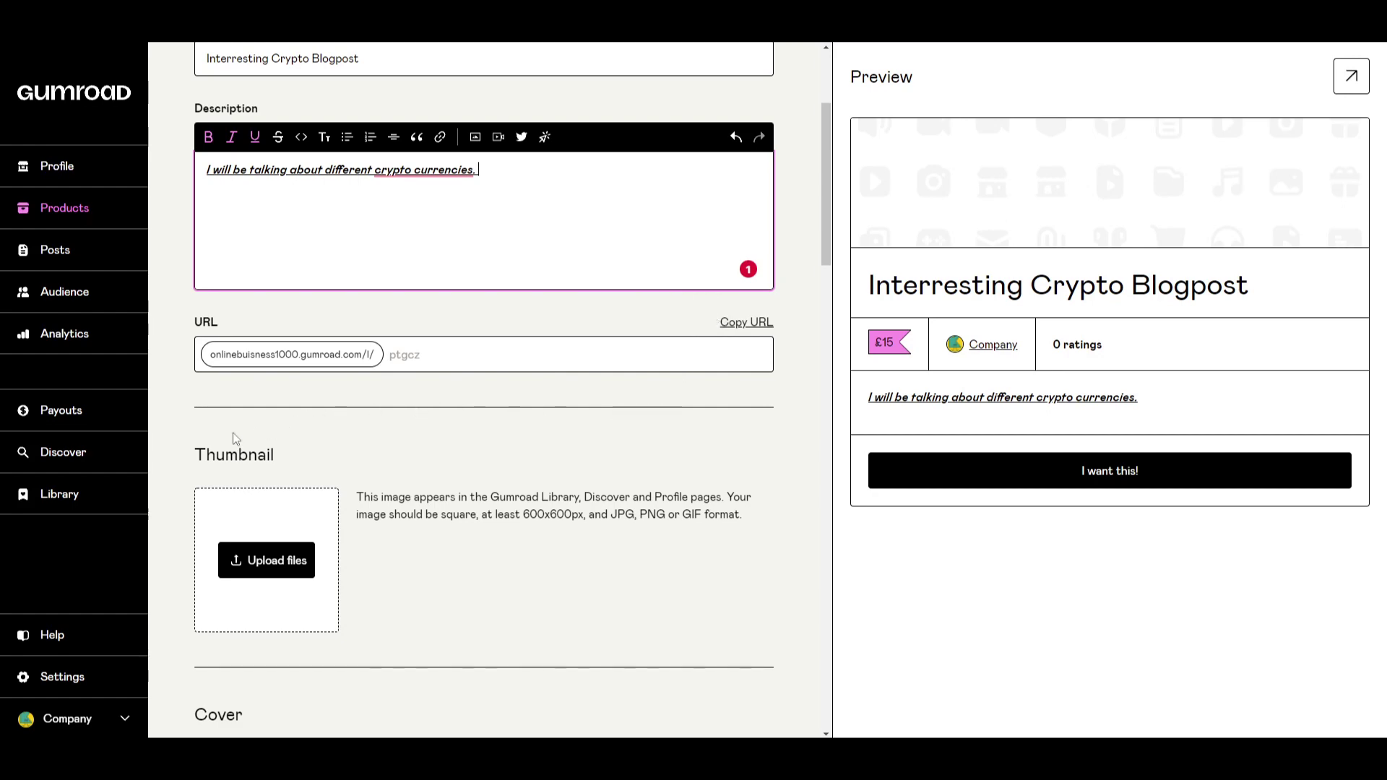
{"action": "scroll", "coordinate": [509, 425], "scroll_direction": "down", "scroll_amount": 4}
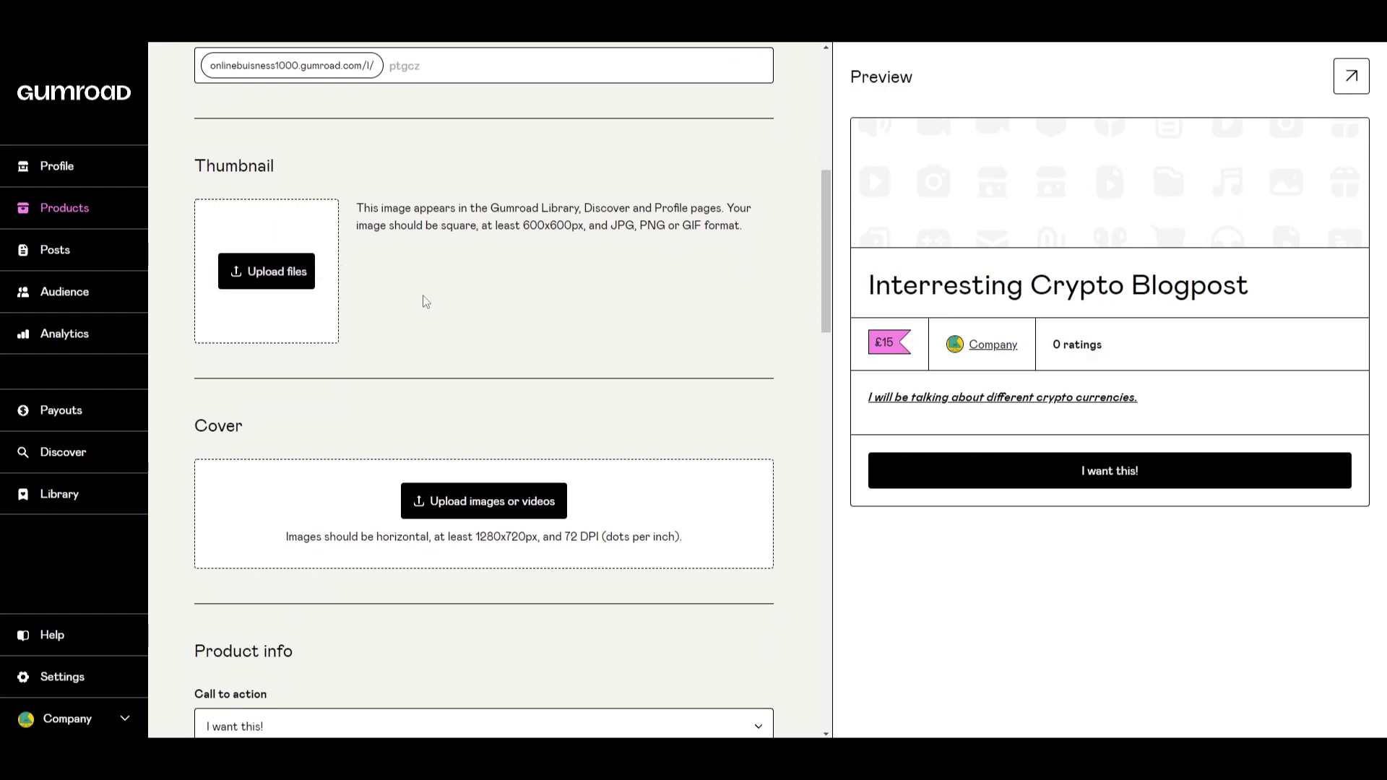
{"action": "scroll", "coordinate": [424, 301], "scroll_direction": "up", "scroll_amount": 1}
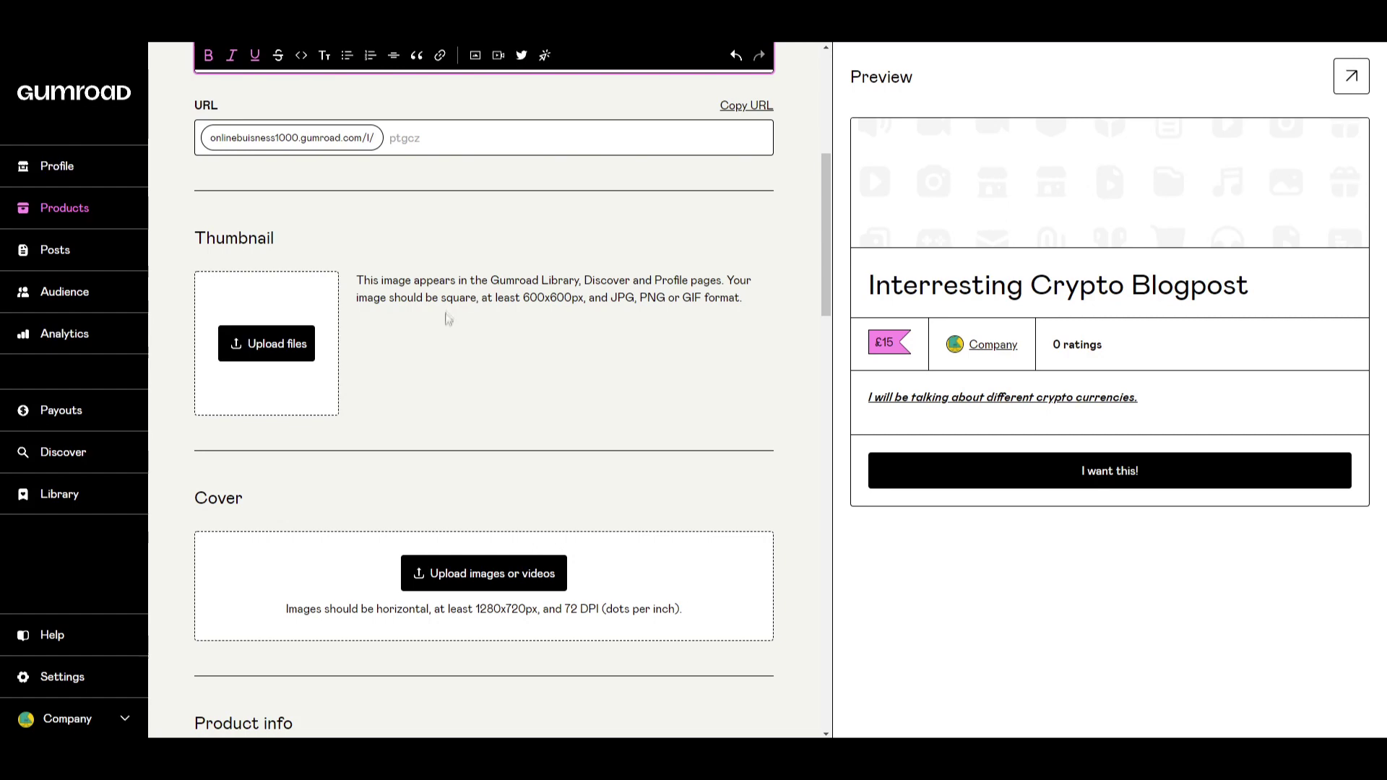
{"action": "scroll", "coordinate": [547, 334], "scroll_direction": "down", "scroll_amount": 1}
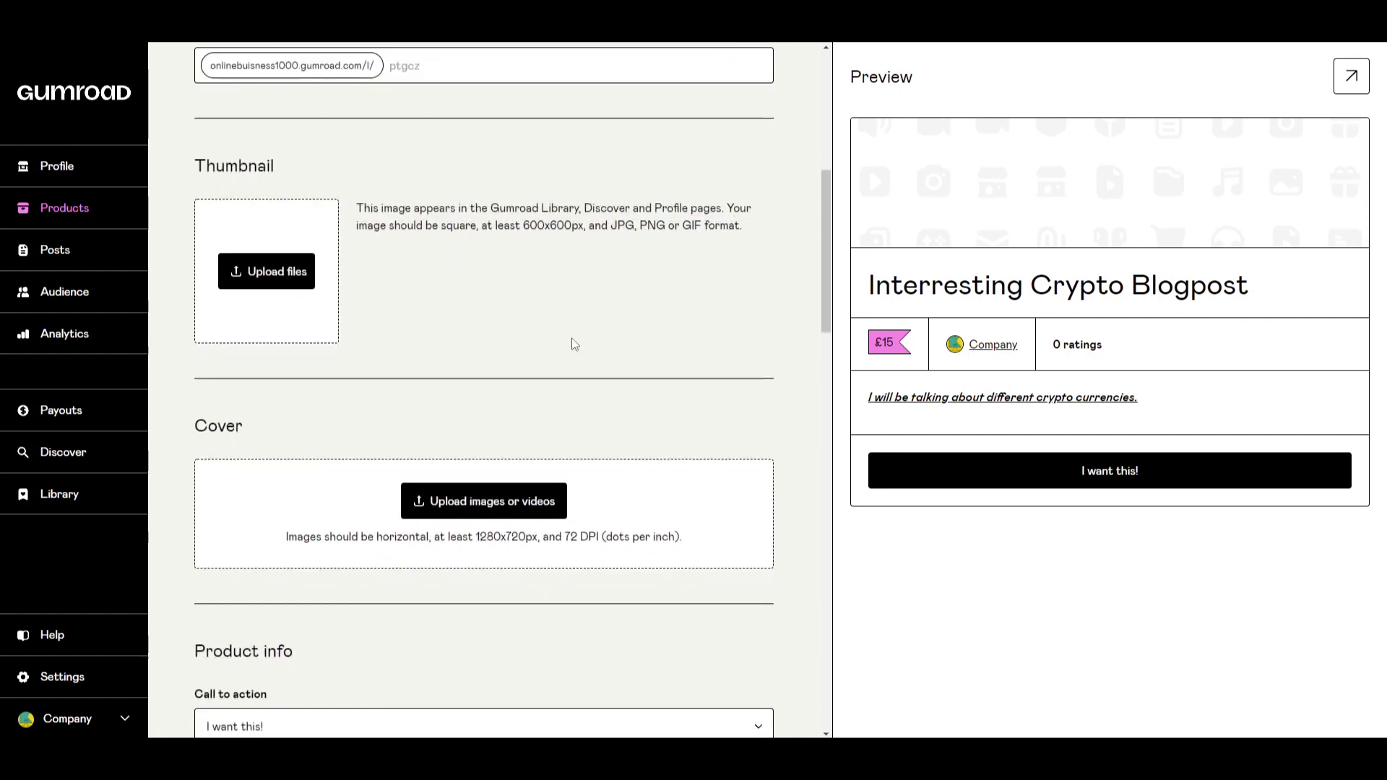
{"action": "scroll", "coordinate": [578, 326], "scroll_direction": "up", "scroll_amount": 2}
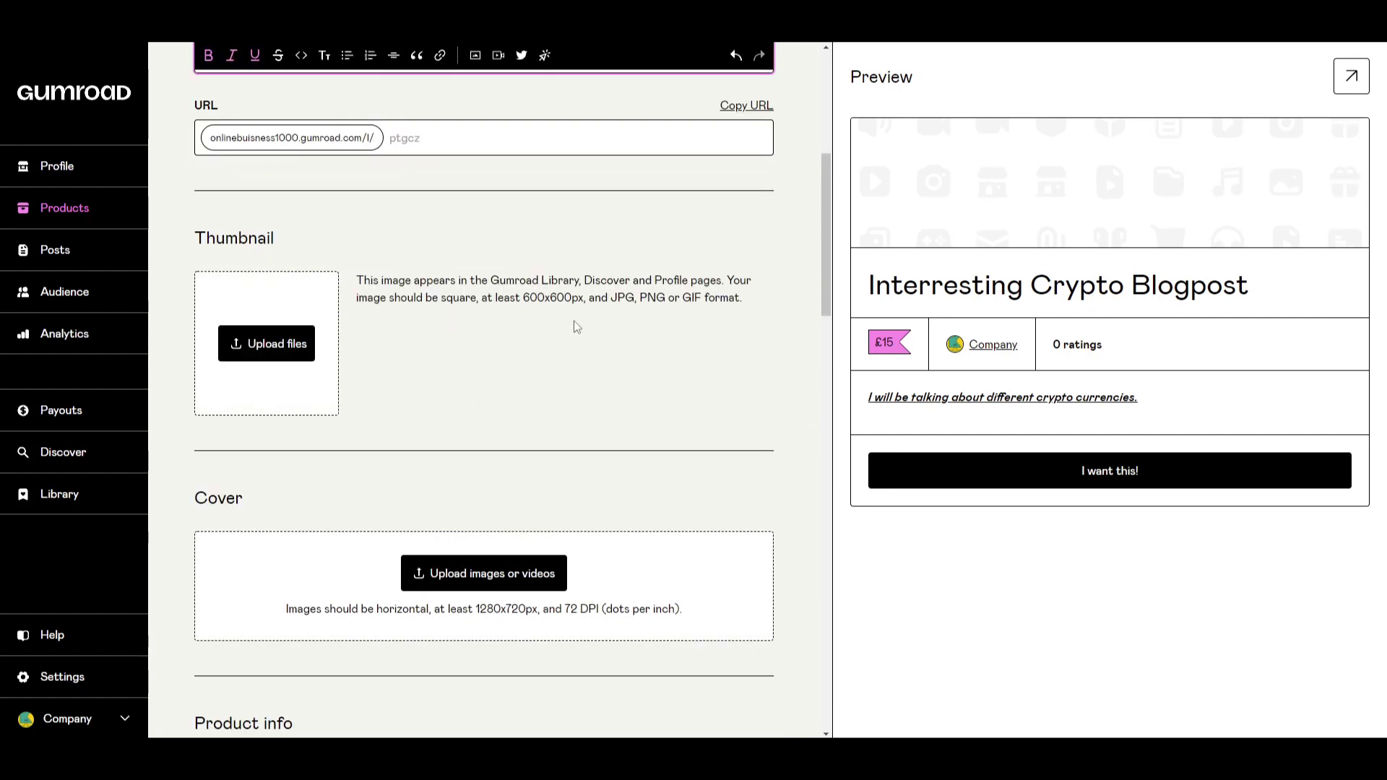
{"action": "scroll", "coordinate": [394, 448], "scroll_direction": "down", "scroll_amount": 2}
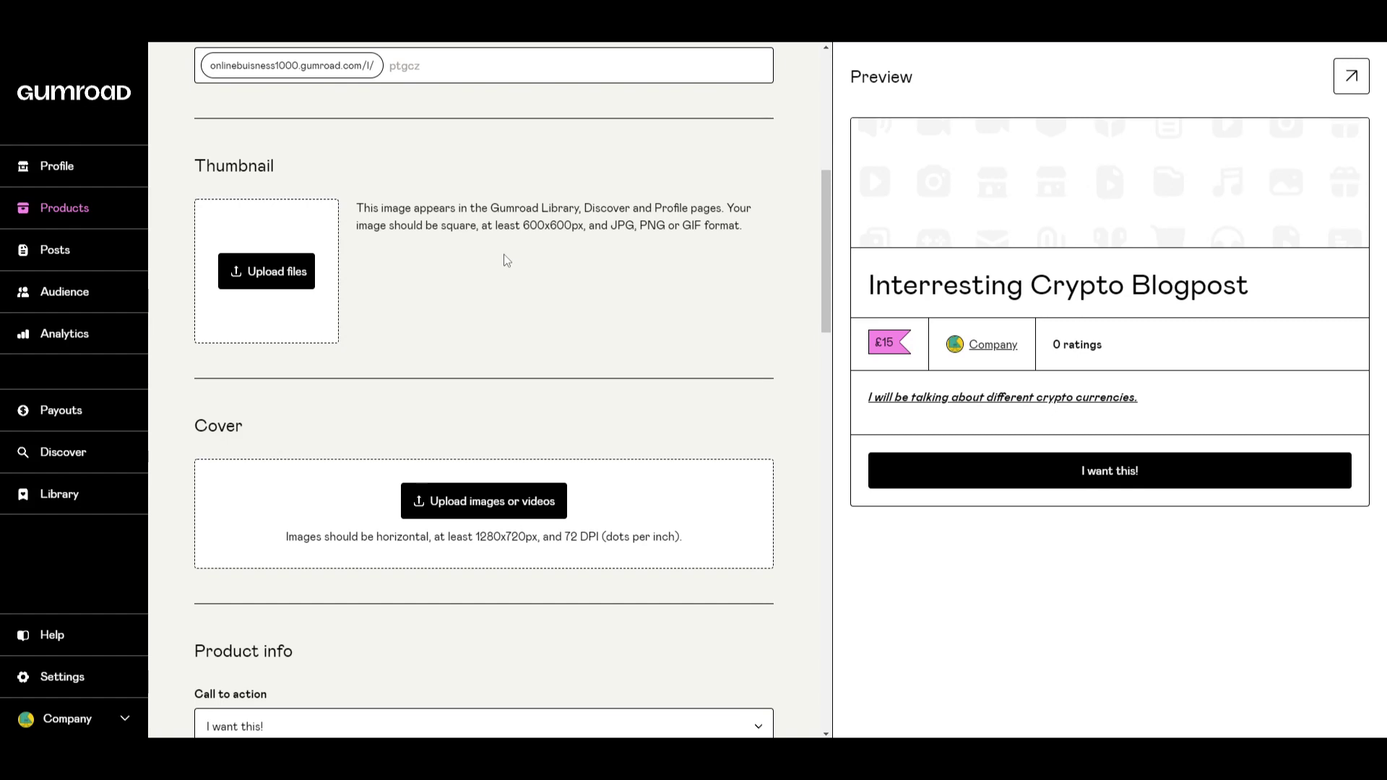
{"action": "scroll", "coordinate": [507, 260], "scroll_direction": "down", "scroll_amount": 3}
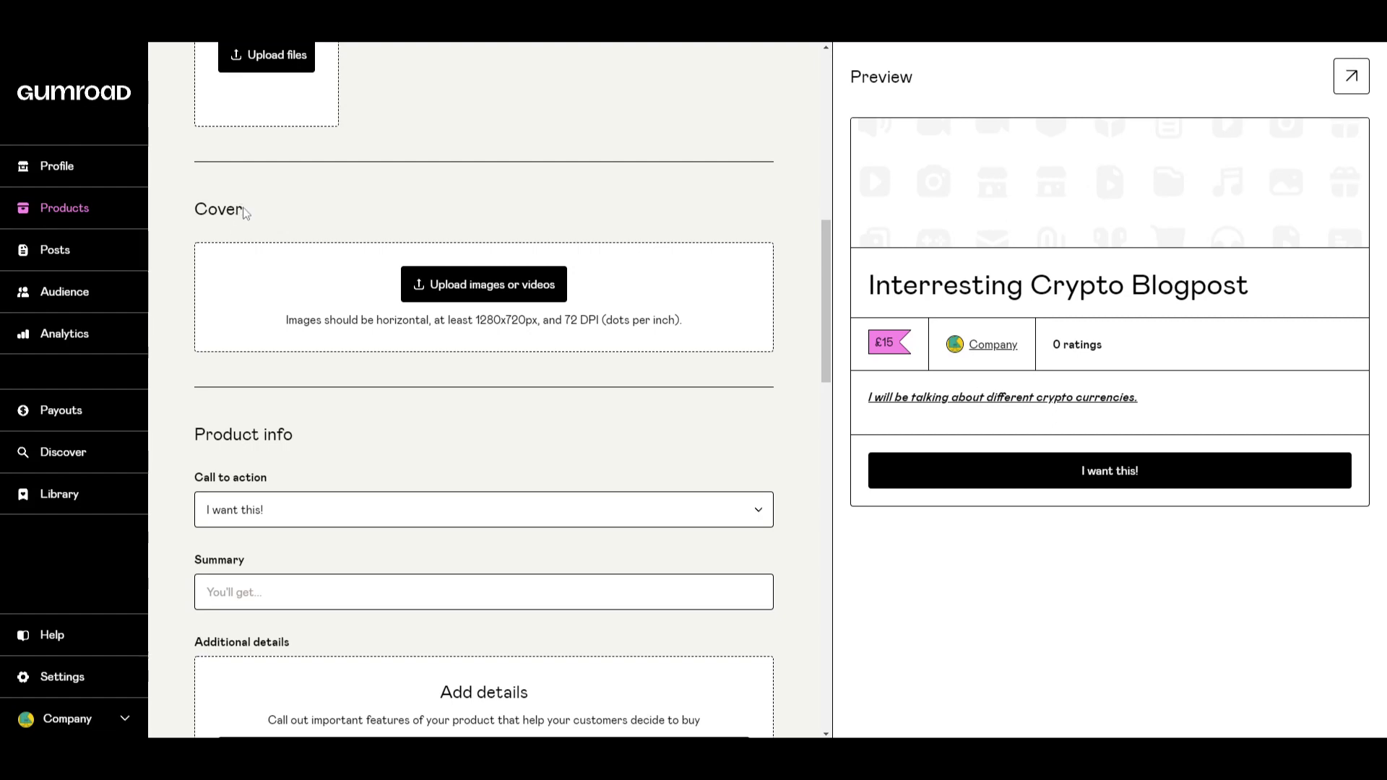
{"action": "scroll", "coordinate": [281, 259], "scroll_direction": "up", "scroll_amount": 10}
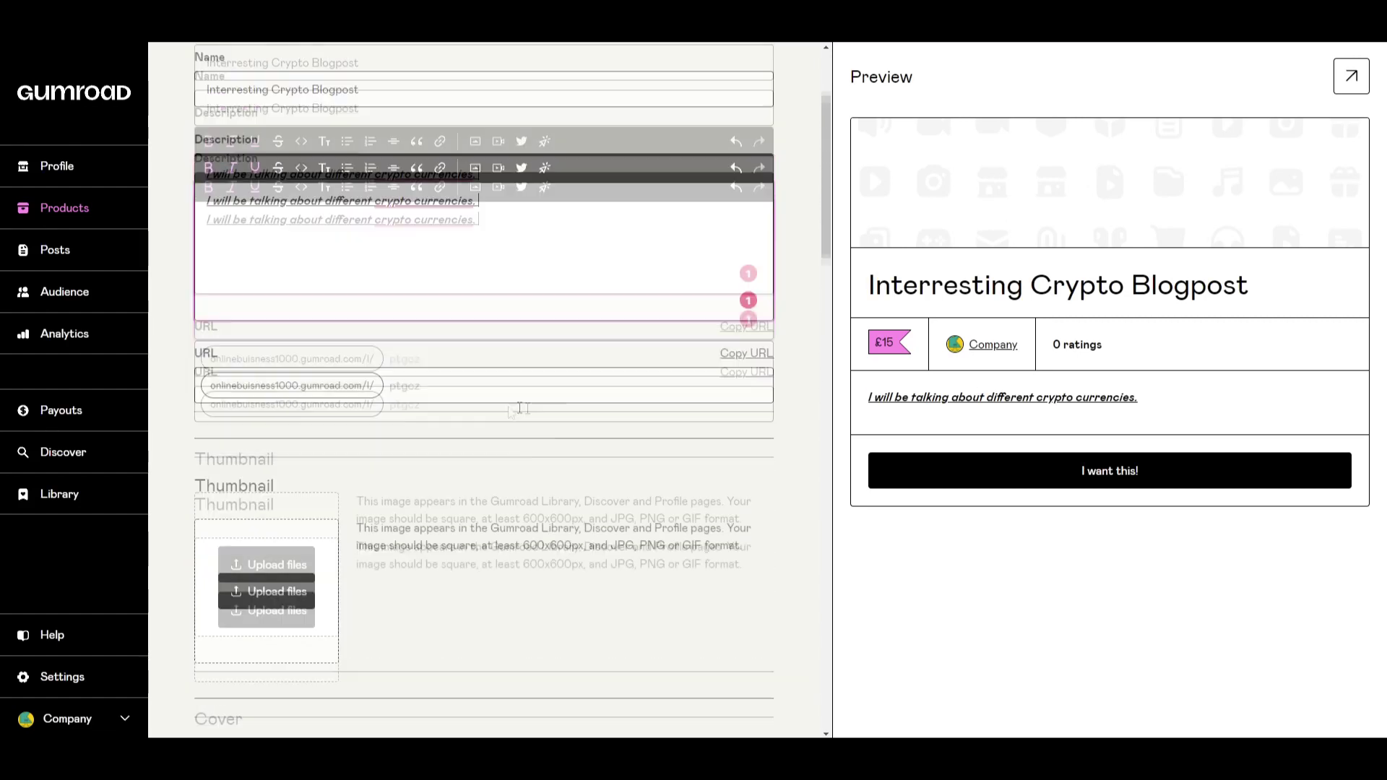
{"action": "scroll", "coordinate": [504, 401], "scroll_direction": "down", "scroll_amount": 9}
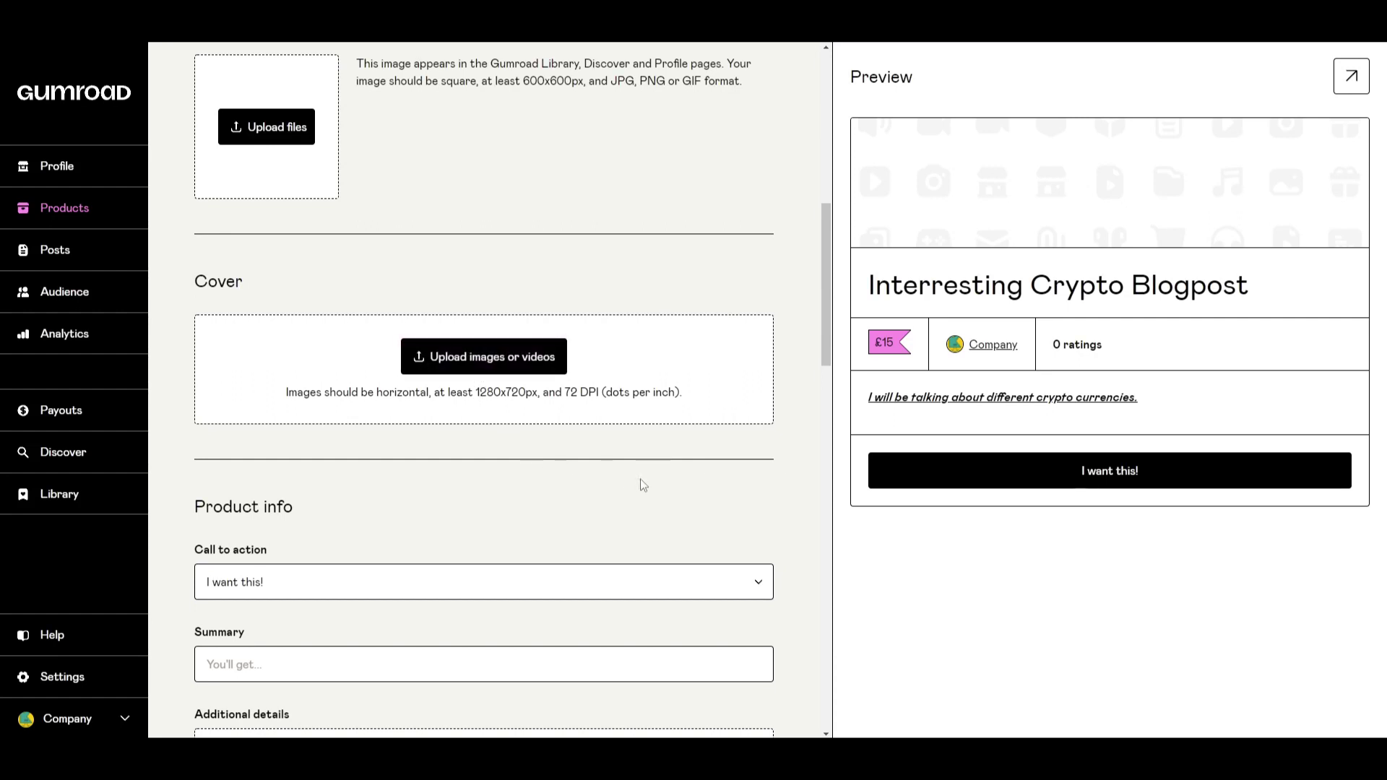
{"action": "scroll", "coordinate": [643, 481], "scroll_direction": "down", "scroll_amount": 1}
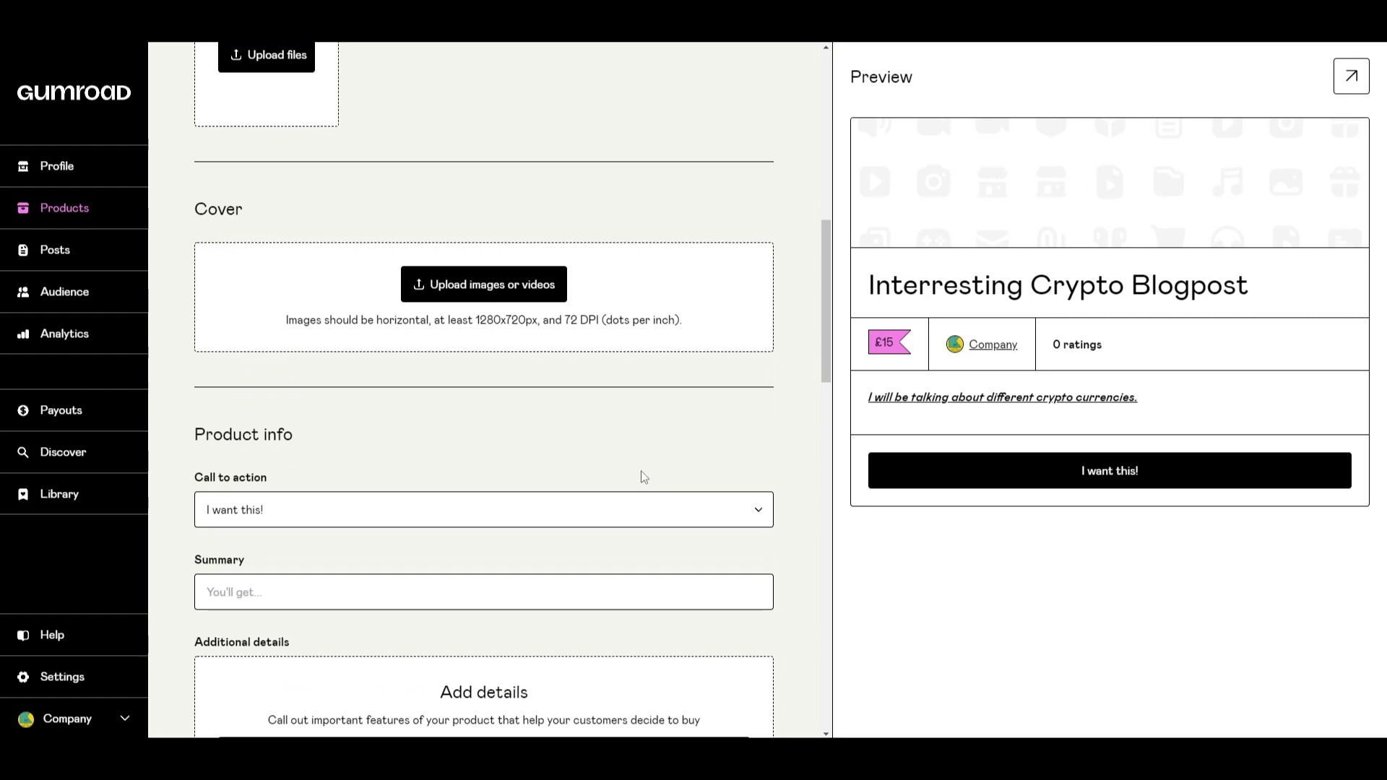
Choose 'Buy this' from the Call to action dropdown under Product info.
{"action": "scroll", "coordinate": [643, 477], "scroll_direction": "up", "scroll_amount": 1}
{"action": "scroll", "coordinate": [644, 477], "scroll_direction": "down", "scroll_amount": 1}
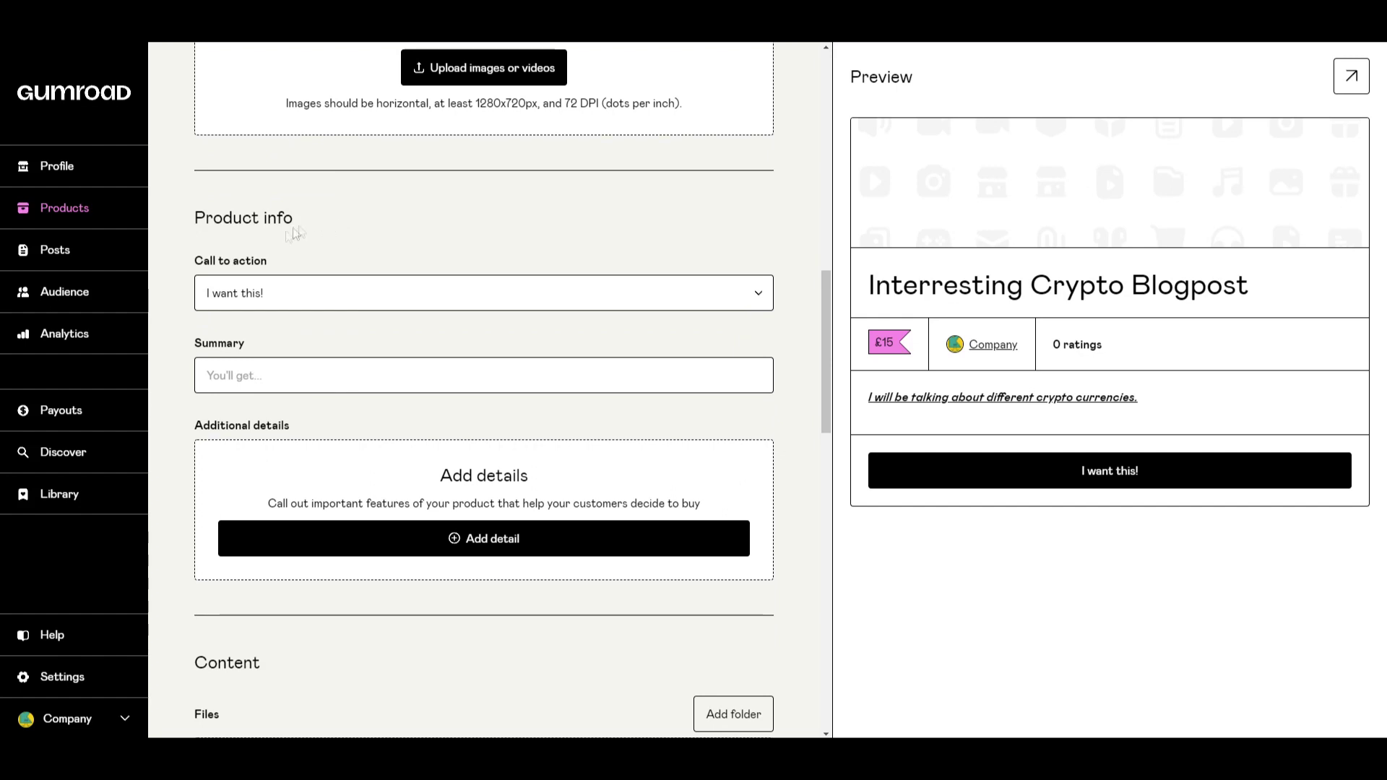
{"action": "left_click", "coordinate": [415, 296]}
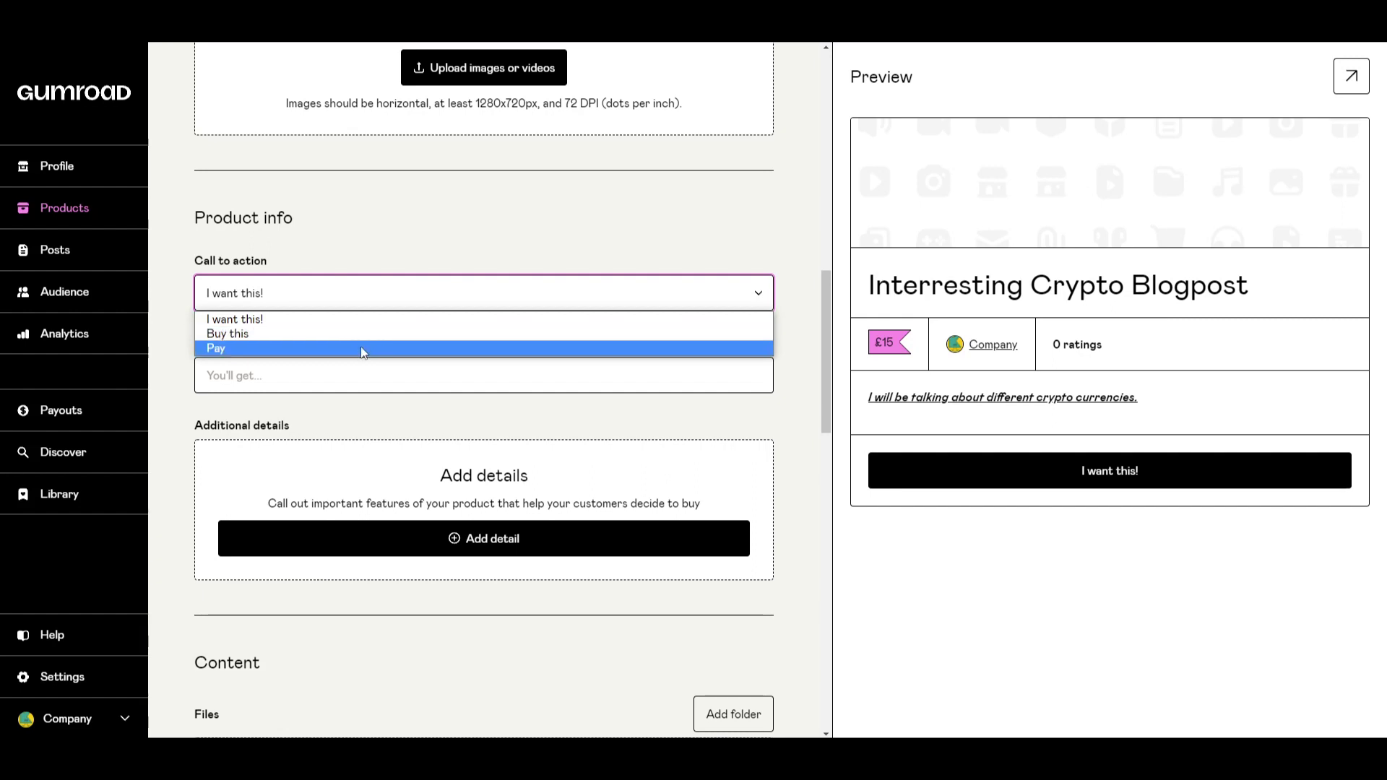
{"action": "left_click", "coordinate": [370, 260]}
{"action": "left_click", "coordinate": [356, 292]}
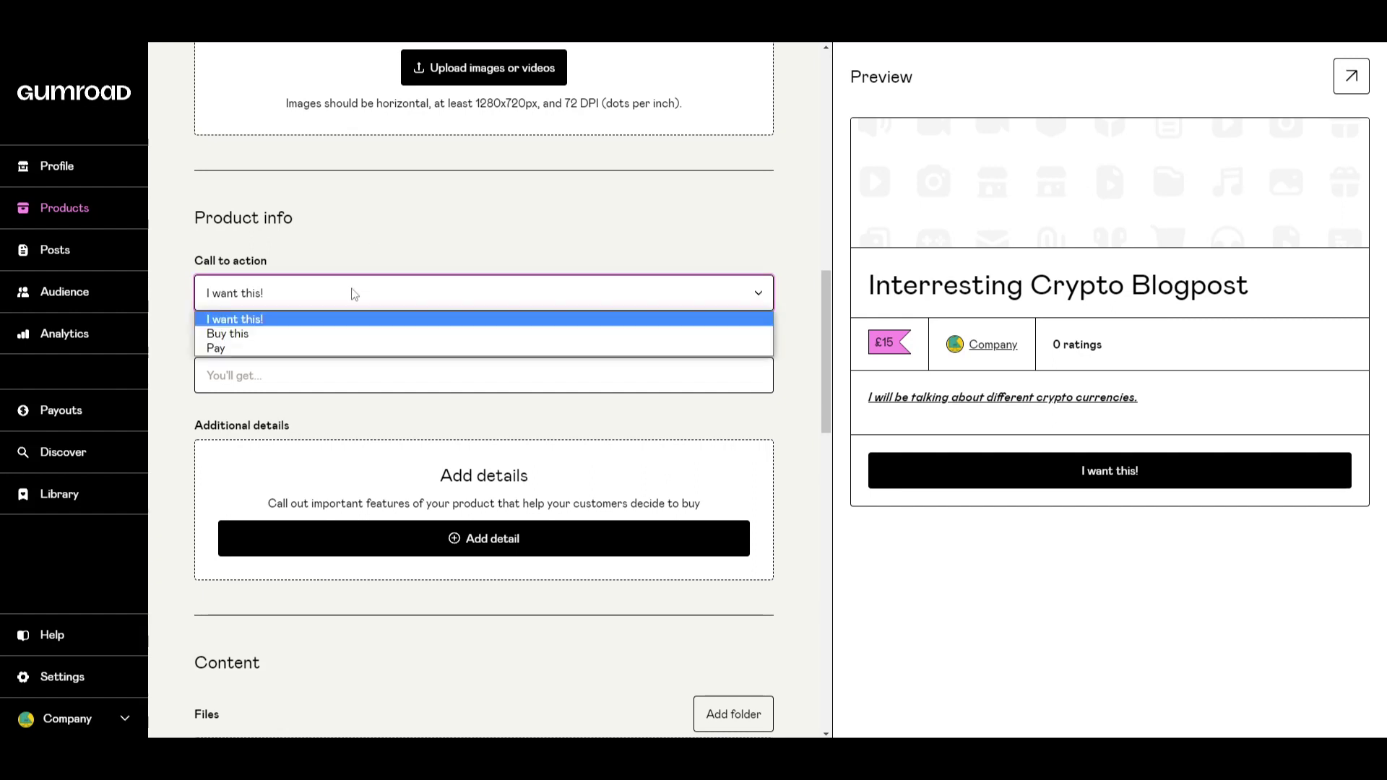
{"action": "left_click", "coordinate": [336, 334]}
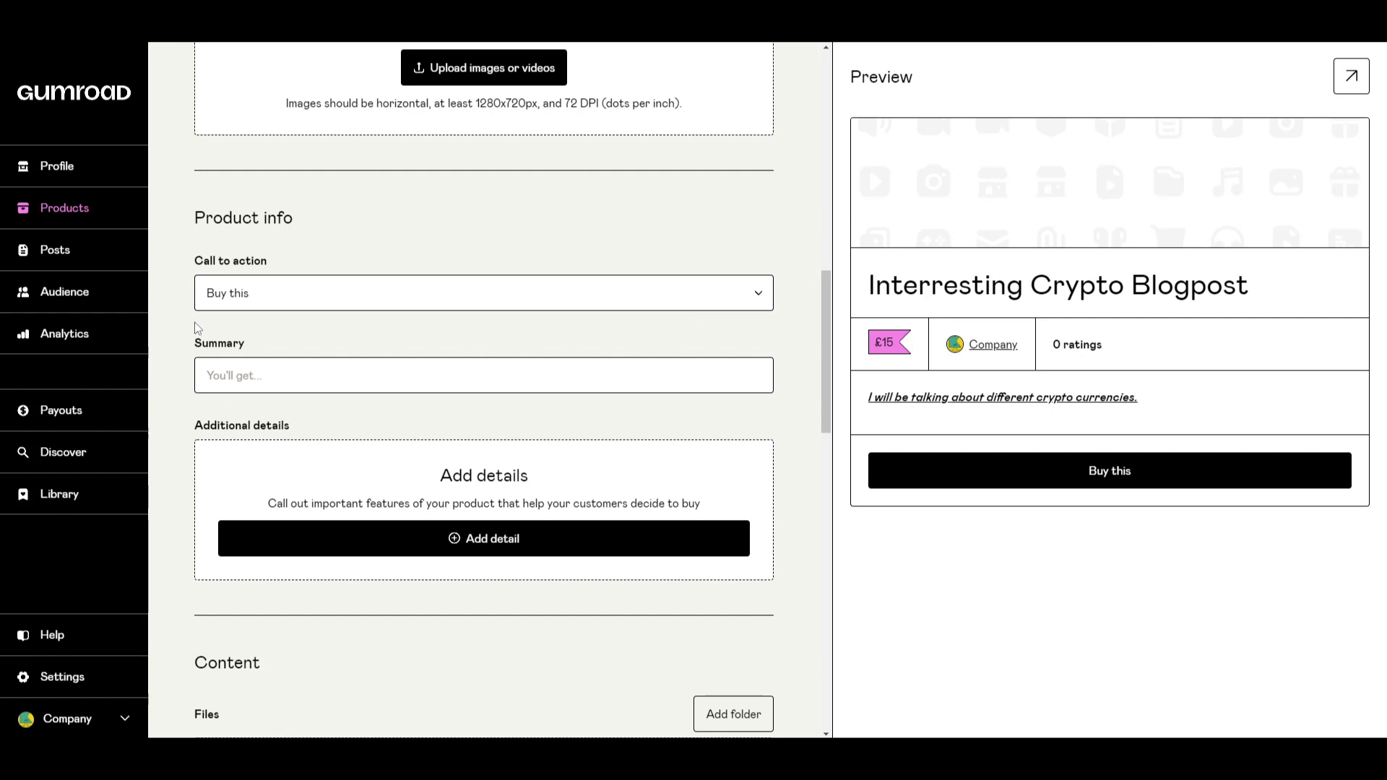
{"action": "scroll", "coordinate": [198, 328], "scroll_direction": "down", "scroll_amount": 1}
Add an additional detail with attribute name 'Exclusive' and an empty value.
{"action": "left_click", "coordinate": [238, 302]}
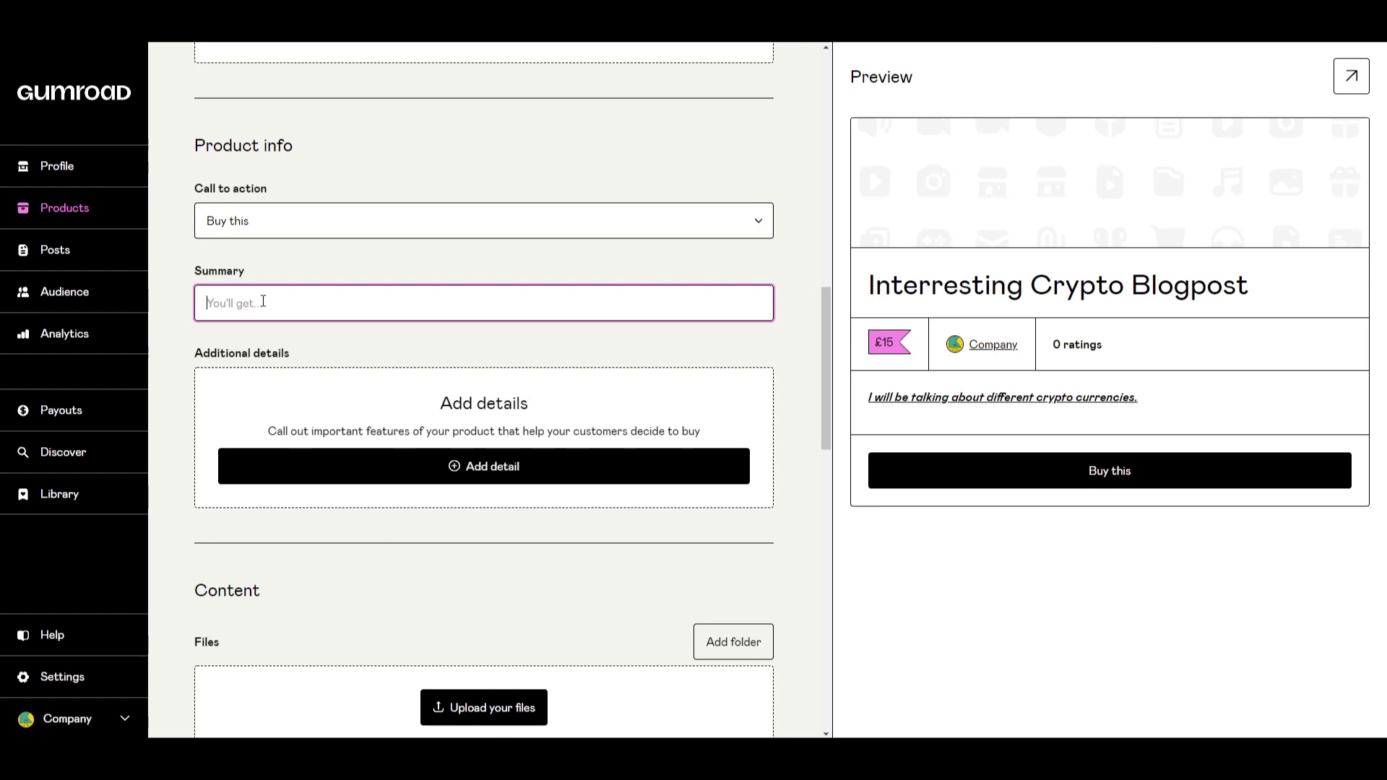
{"action": "scroll", "coordinate": [253, 275], "scroll_direction": "down", "scroll_amount": 2}
{"action": "scroll", "coordinate": [289, 286], "scroll_direction": "up", "scroll_amount": 1}
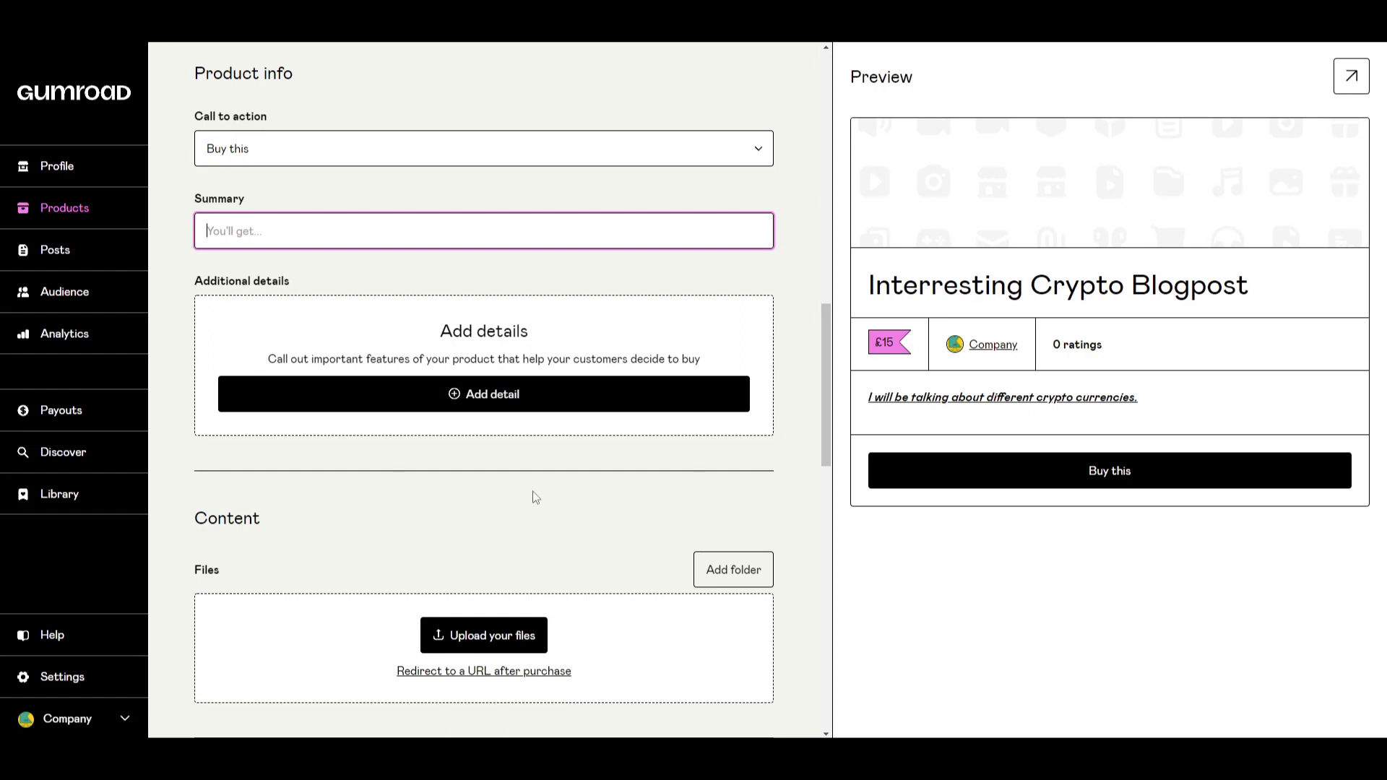
{"action": "left_click", "coordinate": [495, 391]}
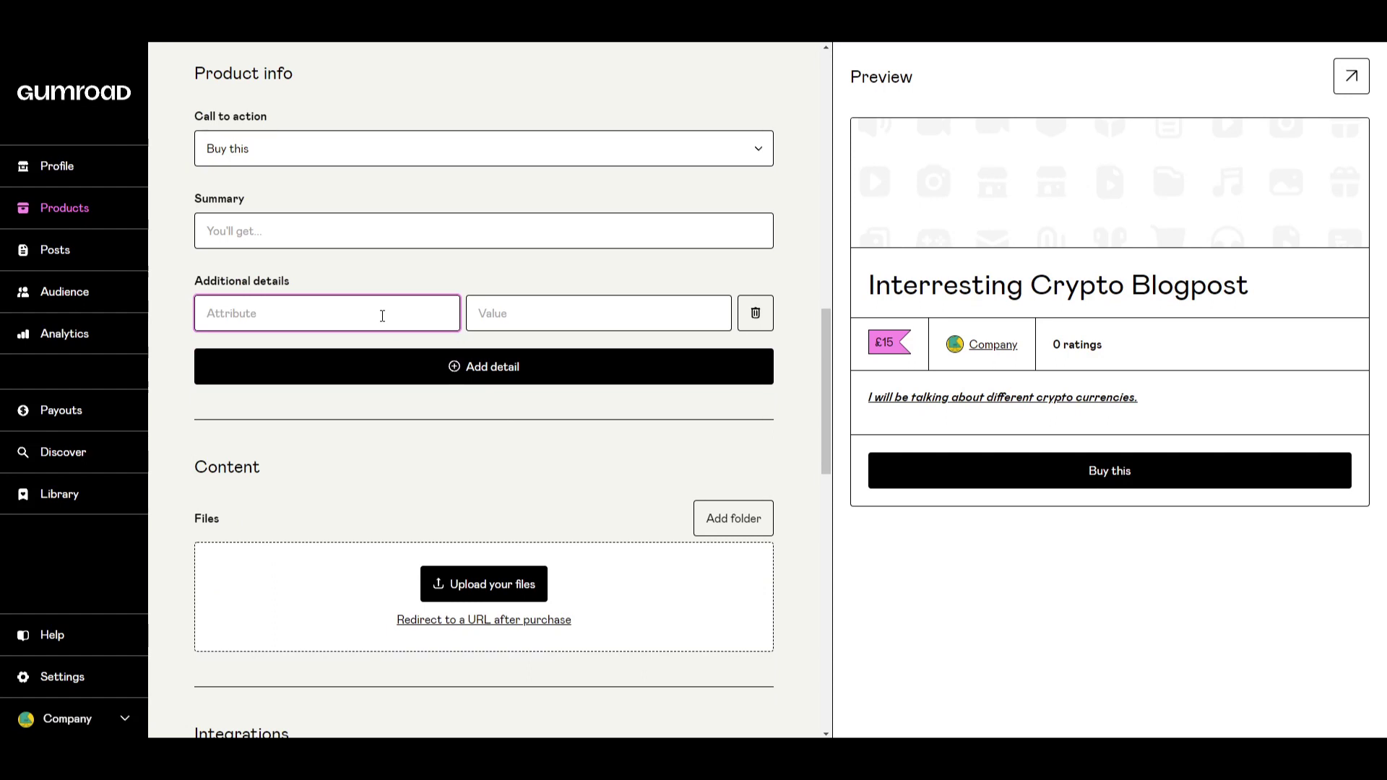
{"action": "type", "text": "Exclusivbe"}
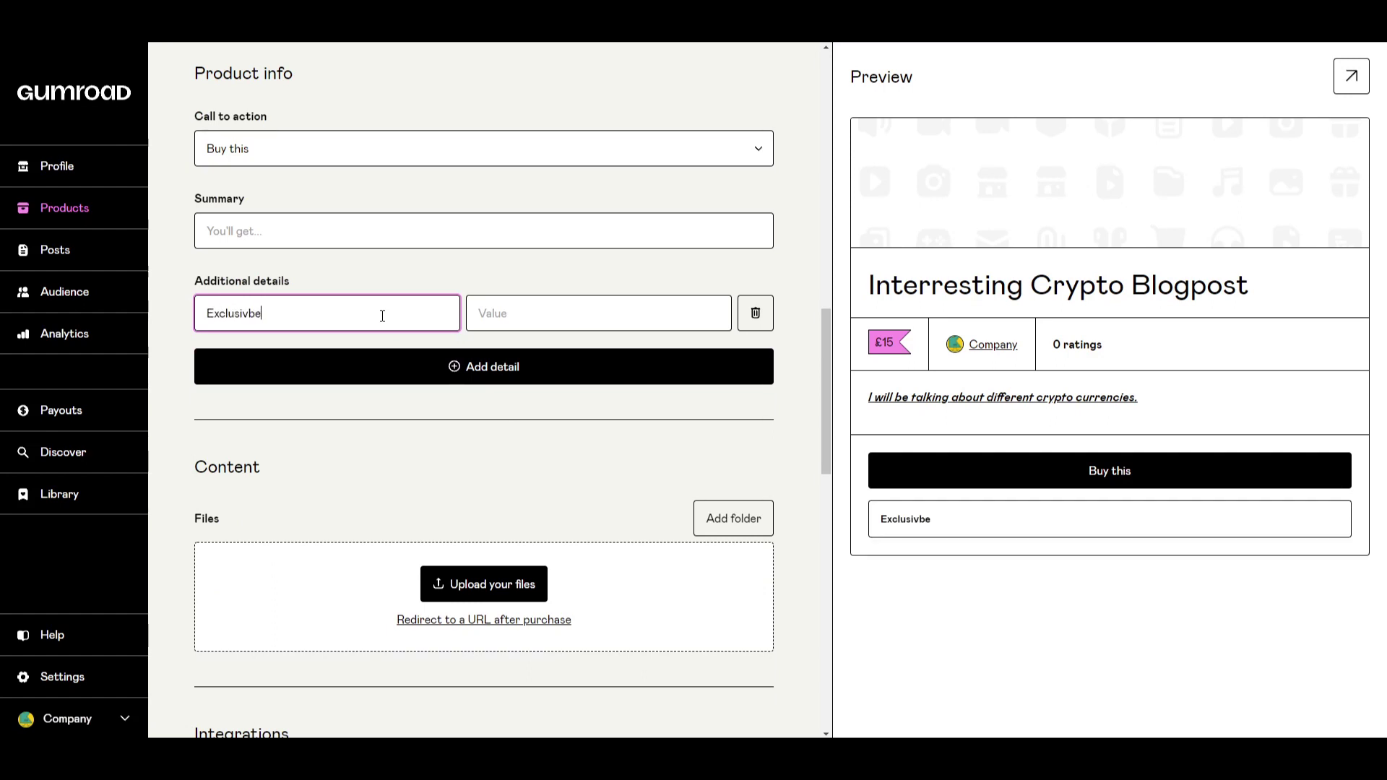
{"action": "left_click", "coordinate": [448, 419]}
{"action": "left_click", "coordinate": [527, 305]}
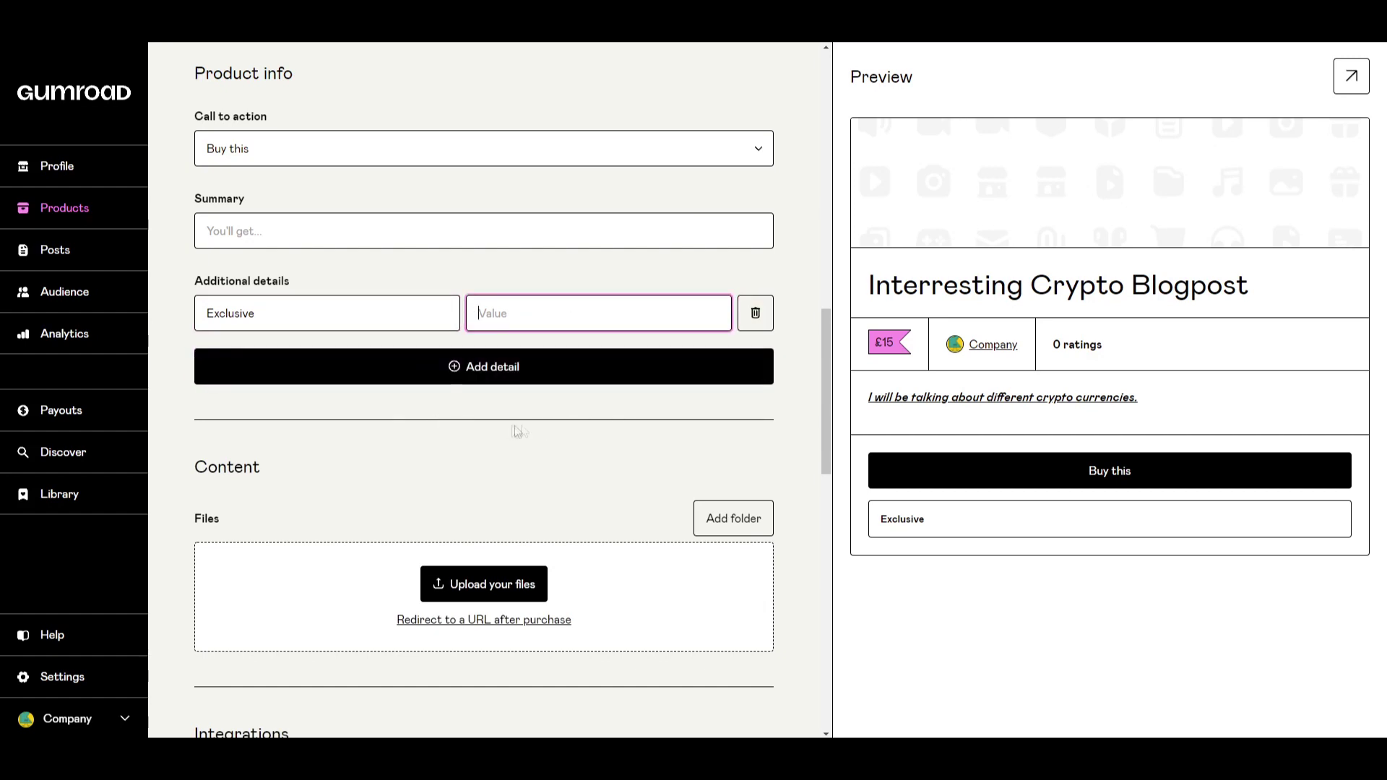
{"action": "scroll", "coordinate": [549, 412], "scroll_direction": "down", "scroll_amount": 4}
{"action": "scroll", "coordinate": [566, 425], "scroll_direction": "up", "scroll_amount": 1}
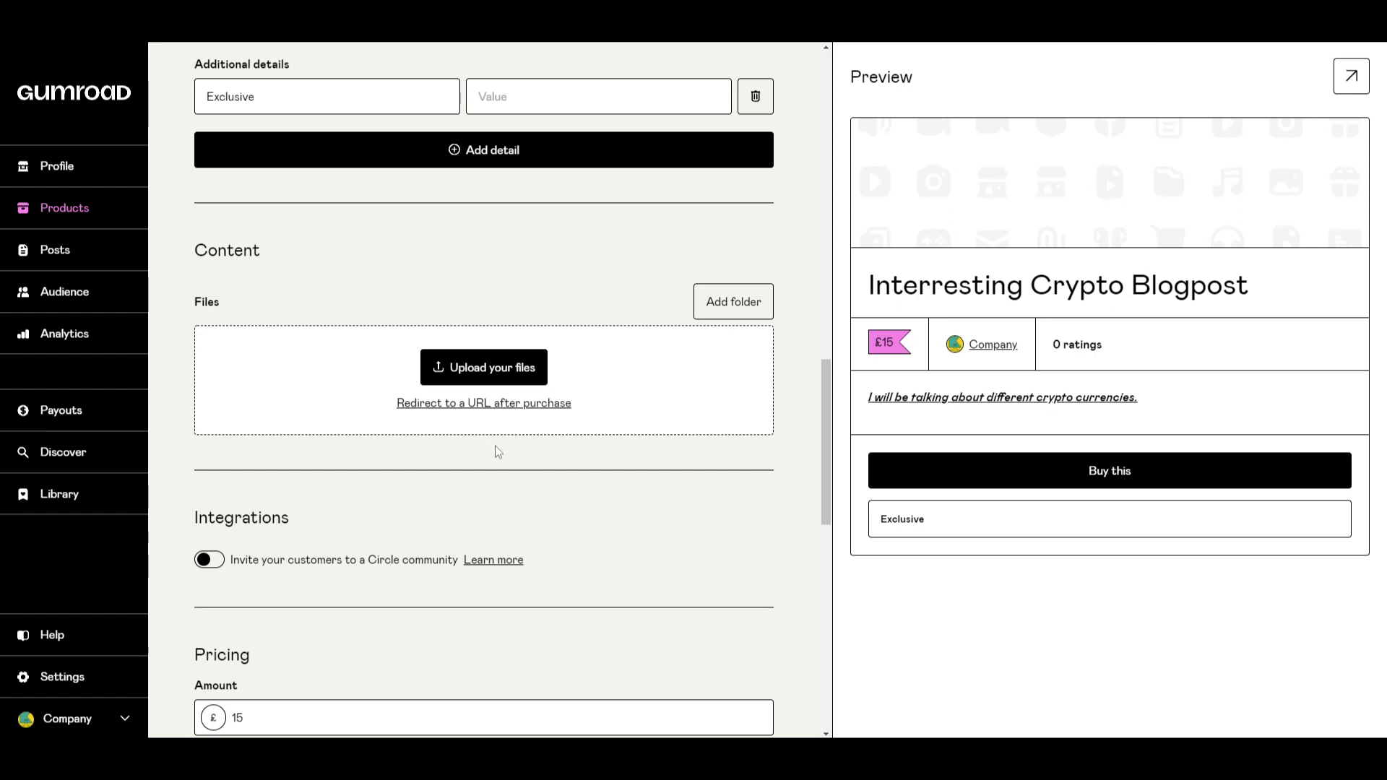
{"action": "scroll", "coordinate": [495, 444], "scroll_direction": "down", "scroll_amount": 1}
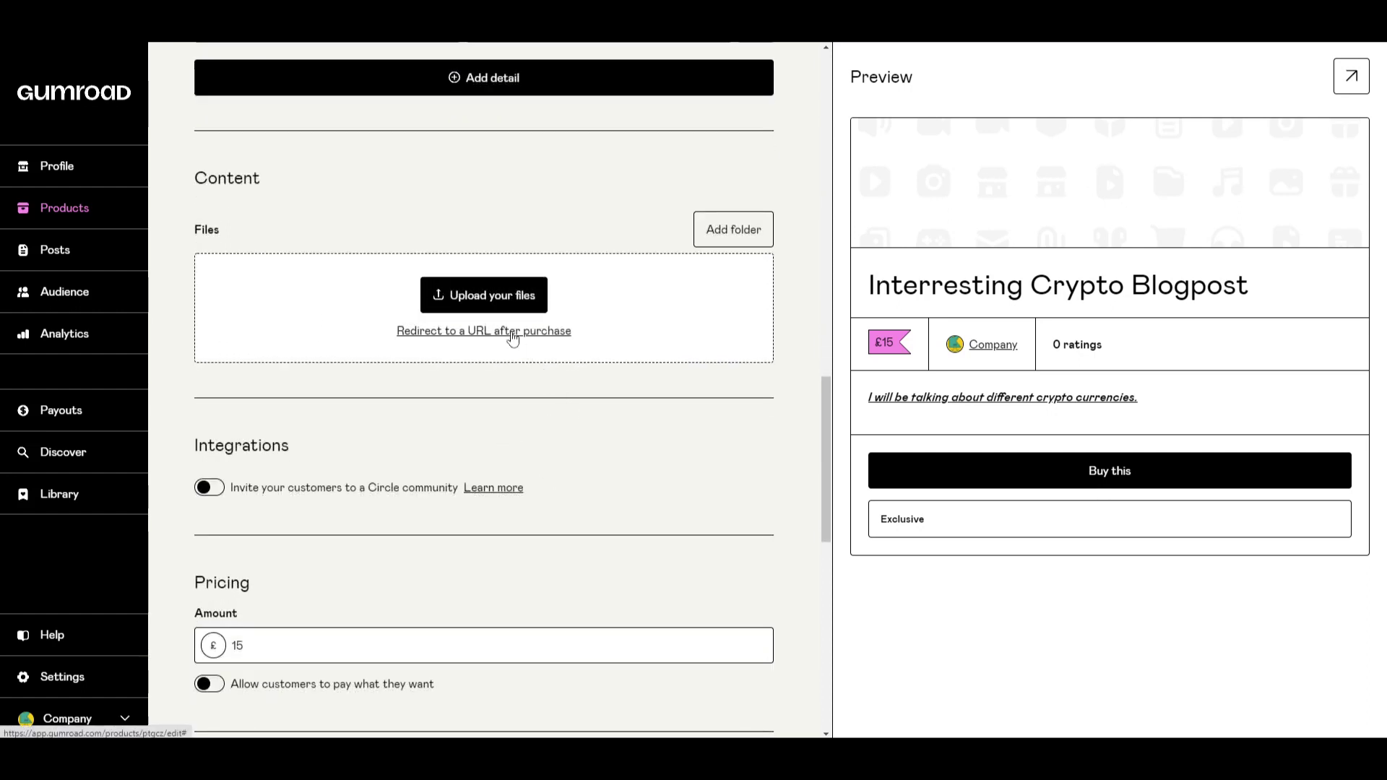
{"action": "scroll", "coordinate": [638, 374], "scroll_direction": "down", "scroll_amount": 5}
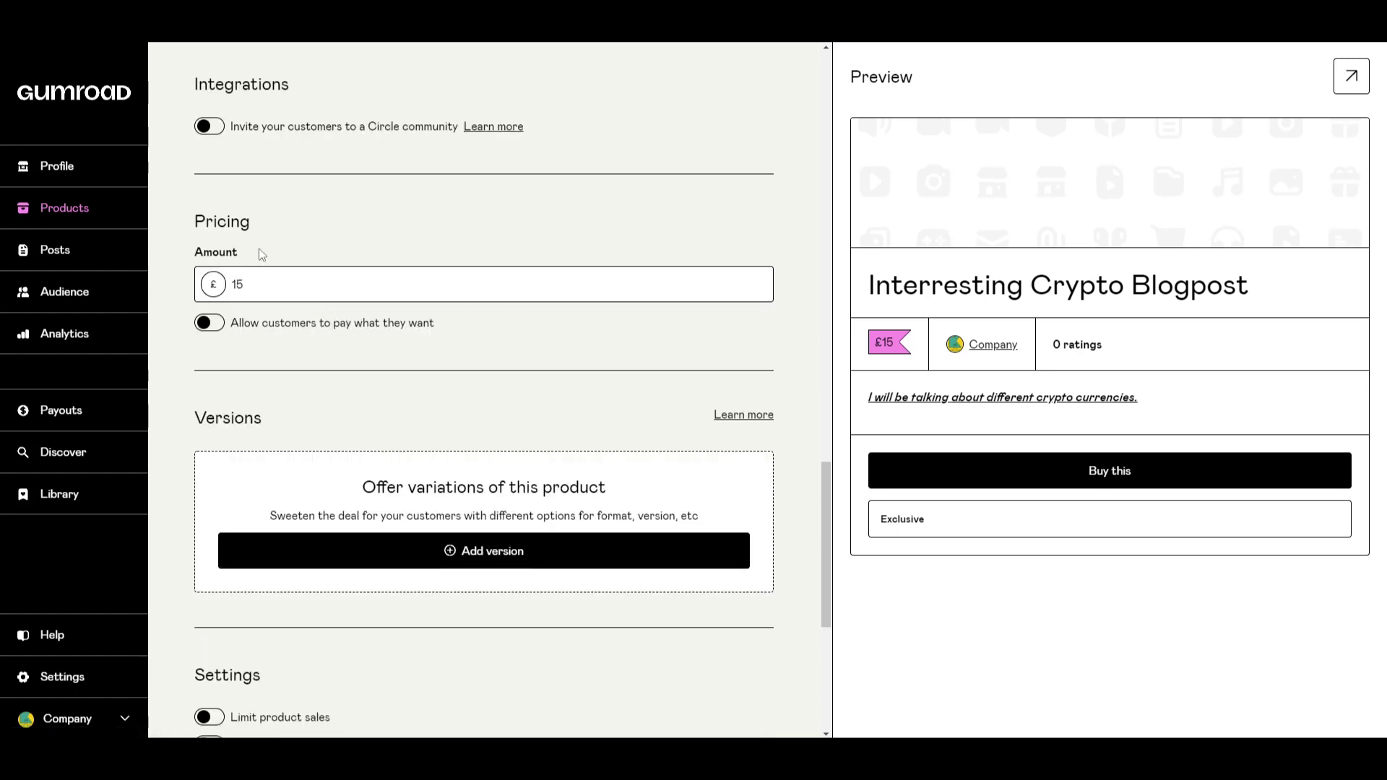
{"action": "scroll", "coordinate": [352, 333], "scroll_direction": "down", "scroll_amount": 2}
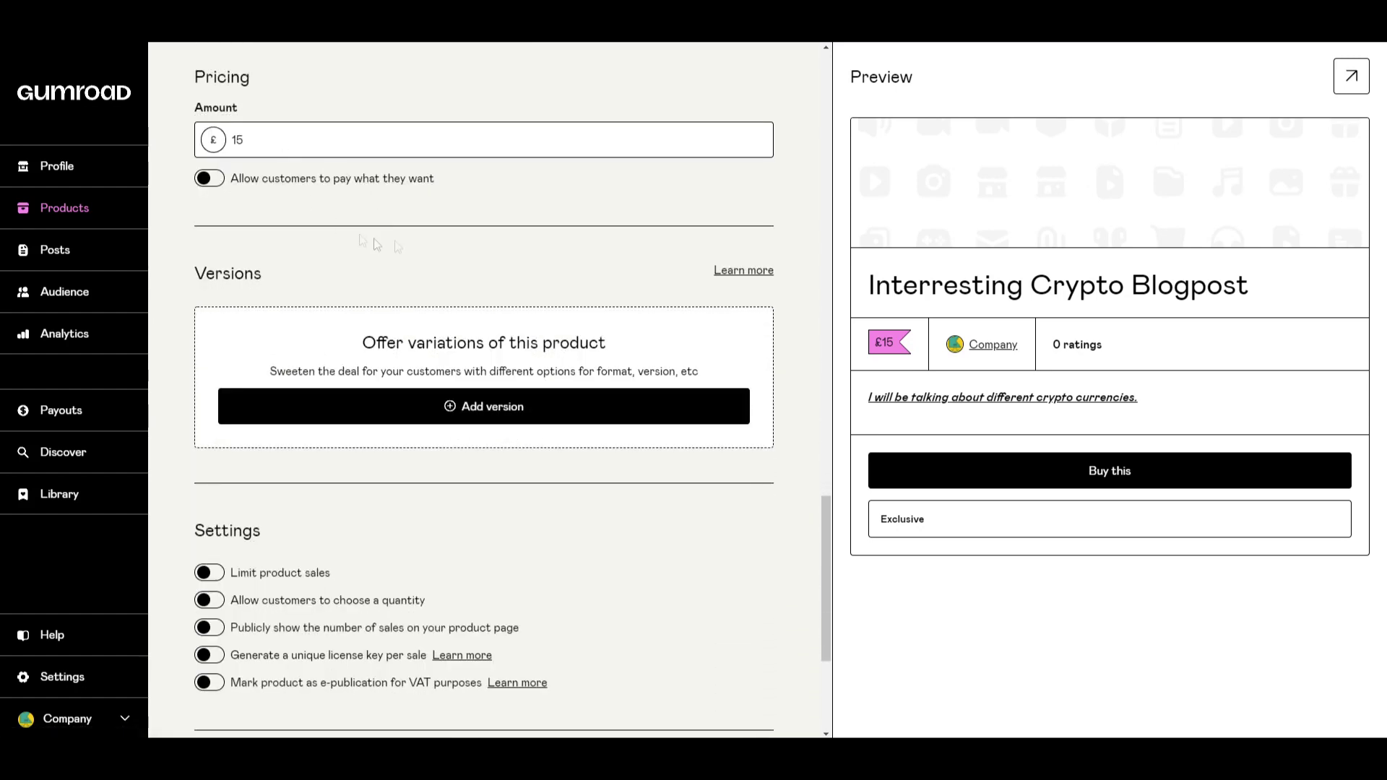
{"action": "scroll", "coordinate": [285, 155], "scroll_direction": "down", "scroll_amount": 2}
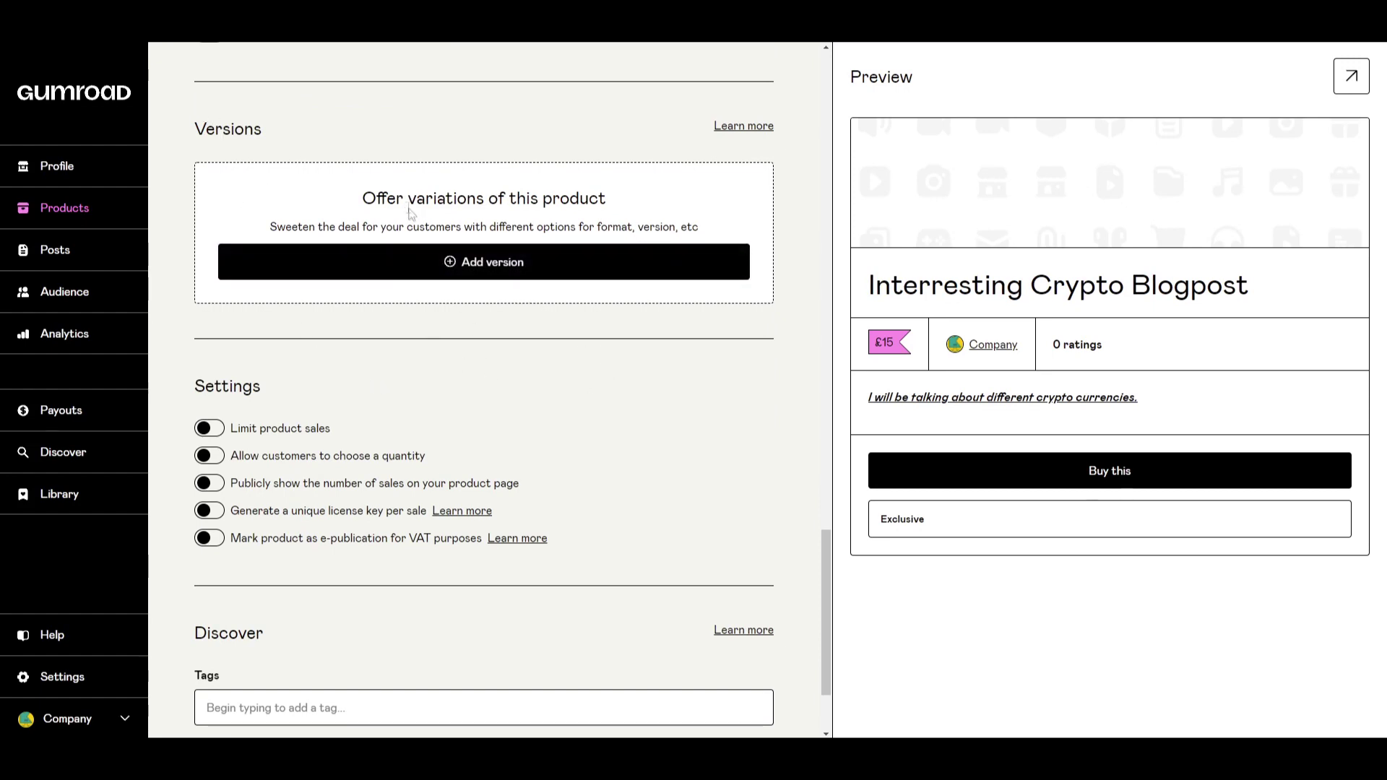
{"action": "left_click_drag", "start_coordinate": [376, 197], "coordinate": [587, 197]}
{"action": "left_click", "coordinate": [587, 197]}
{"action": "left_click_drag", "start_coordinate": [323, 226], "coordinate": [419, 226]}
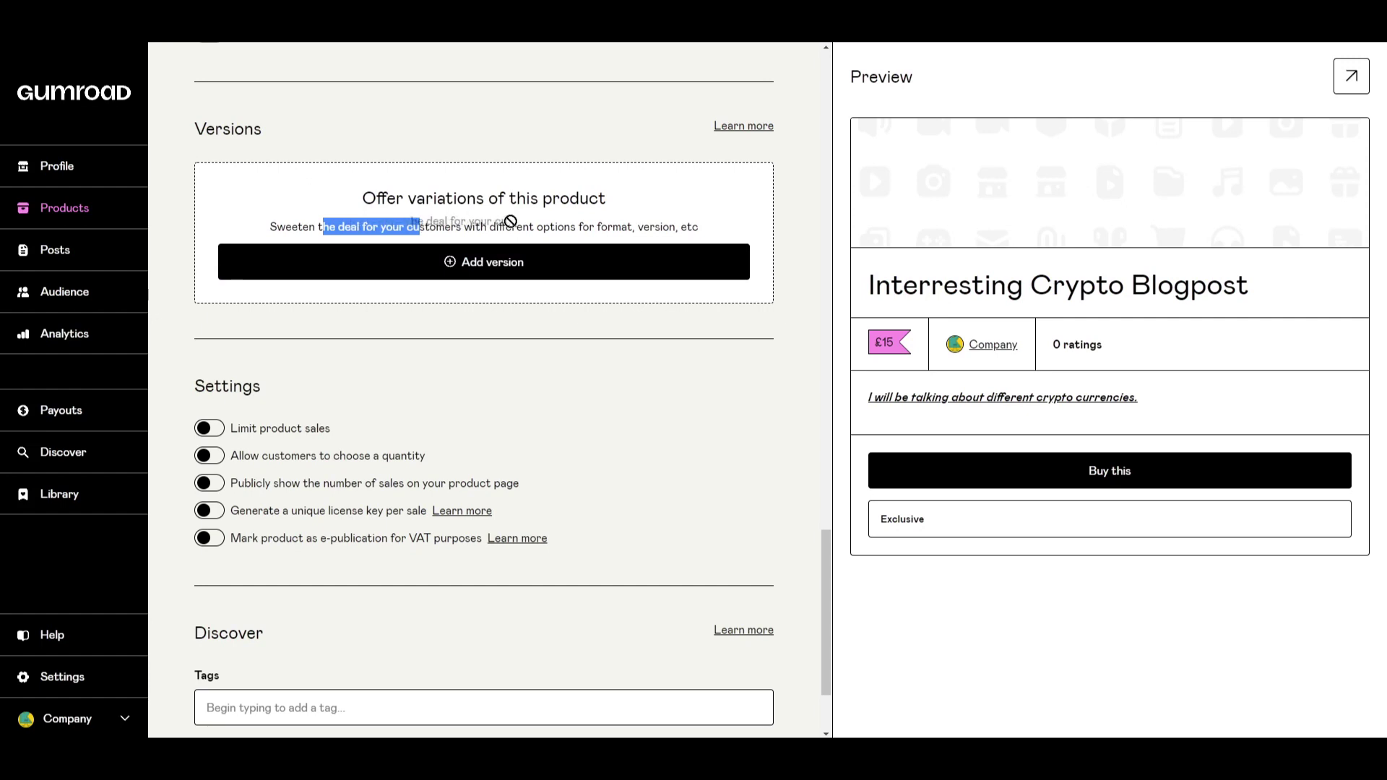
{"action": "left_click_drag", "start_coordinate": [570, 226], "coordinate": [665, 227]}
{"action": "left_click", "coordinate": [631, 226]}
{"action": "left_click", "coordinate": [689, 227]}
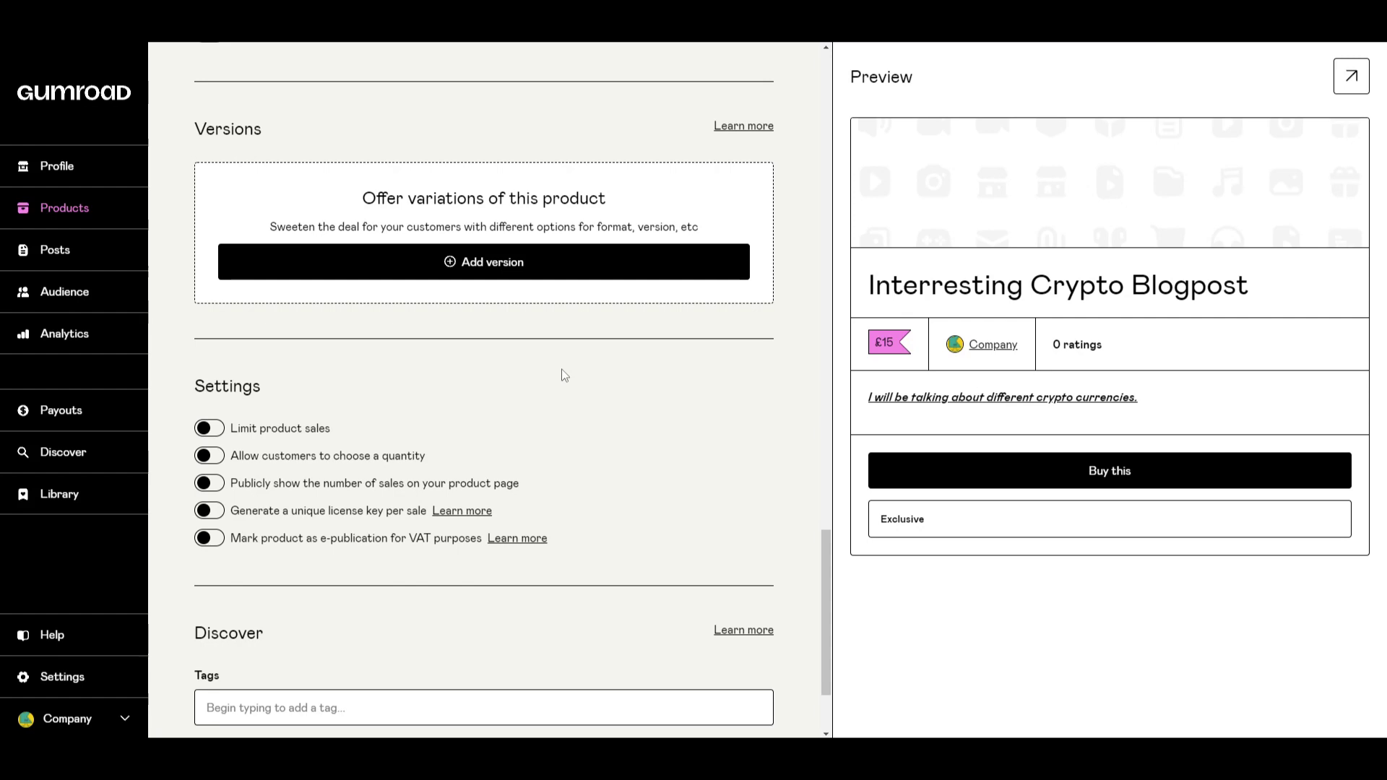
{"action": "scroll", "coordinate": [564, 374], "scroll_direction": "down", "scroll_amount": 2}
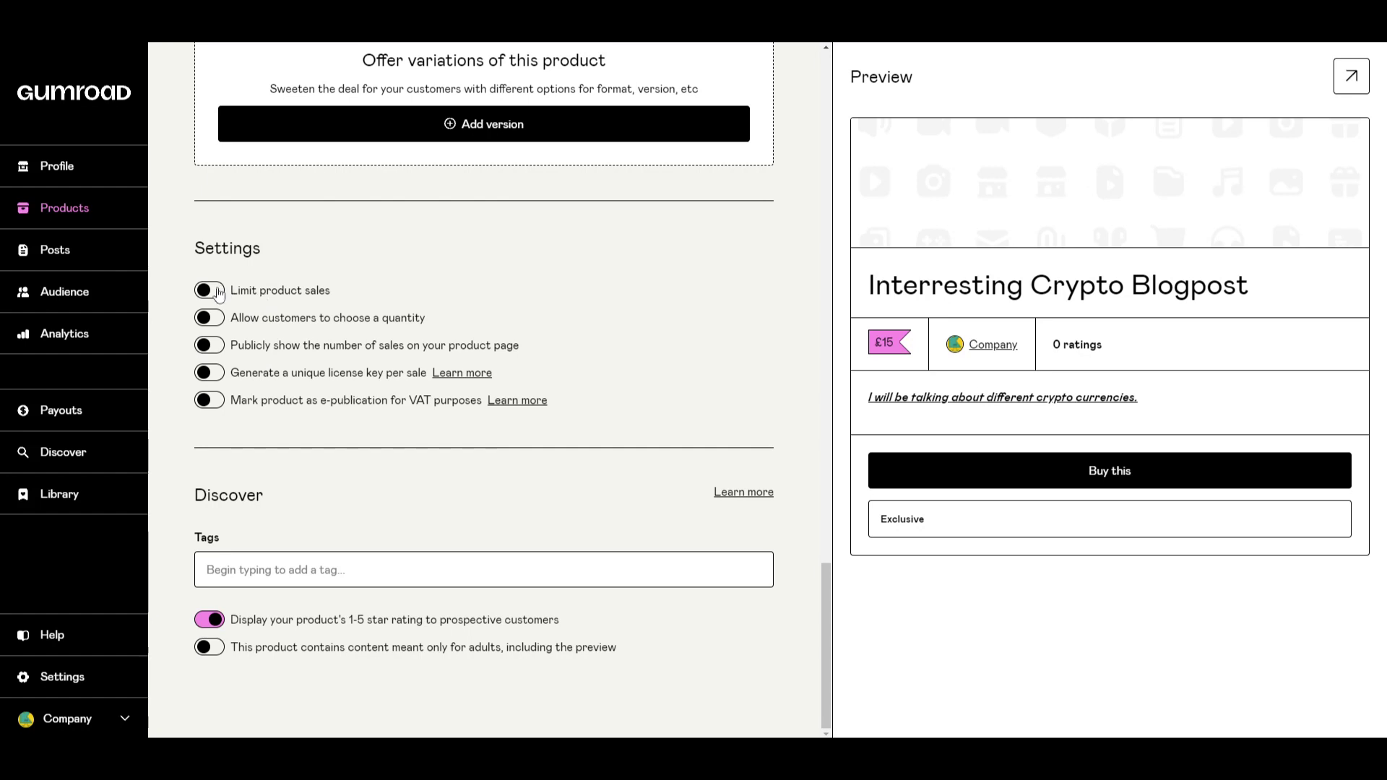
Turn on Limit product sales with a maximum of 20 purchases.
{"action": "left_click", "coordinate": [209, 290]}
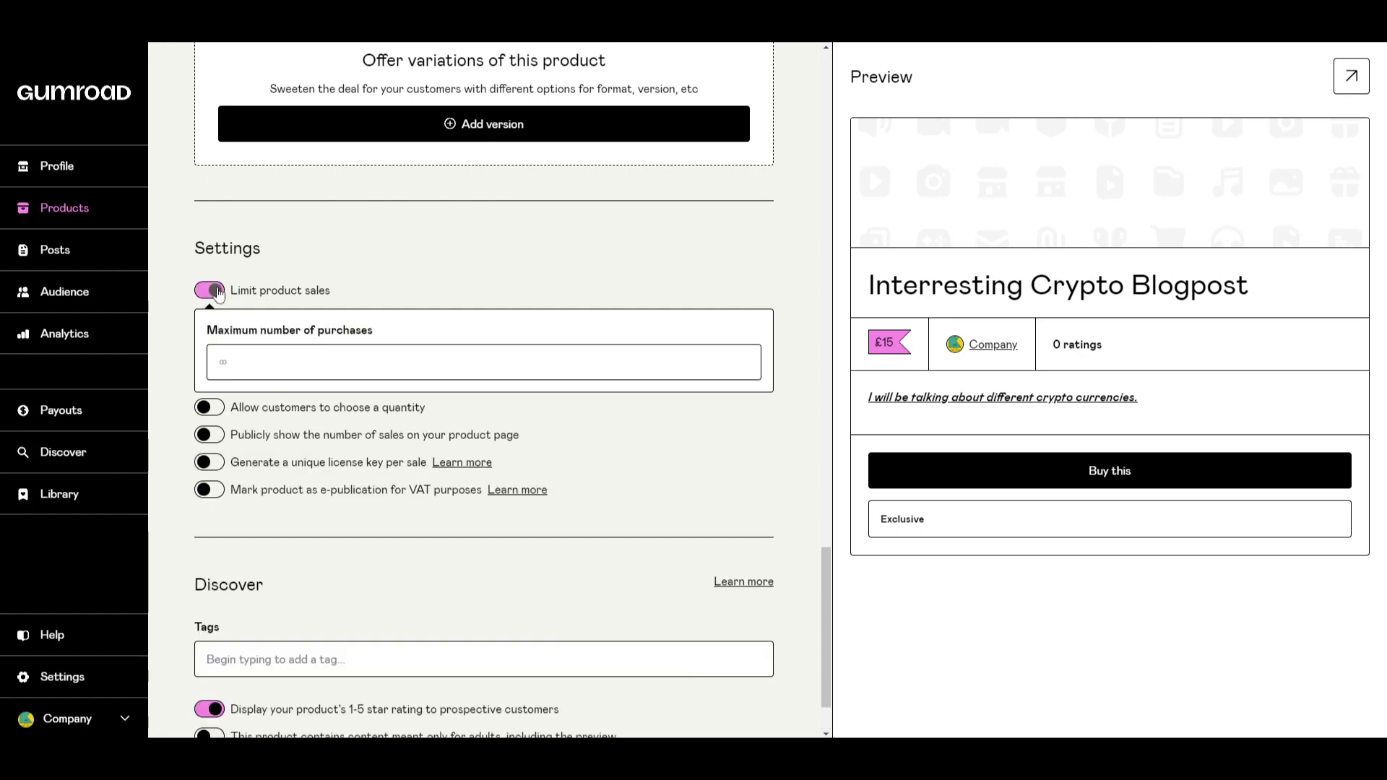
{"action": "left_click", "coordinate": [254, 363]}
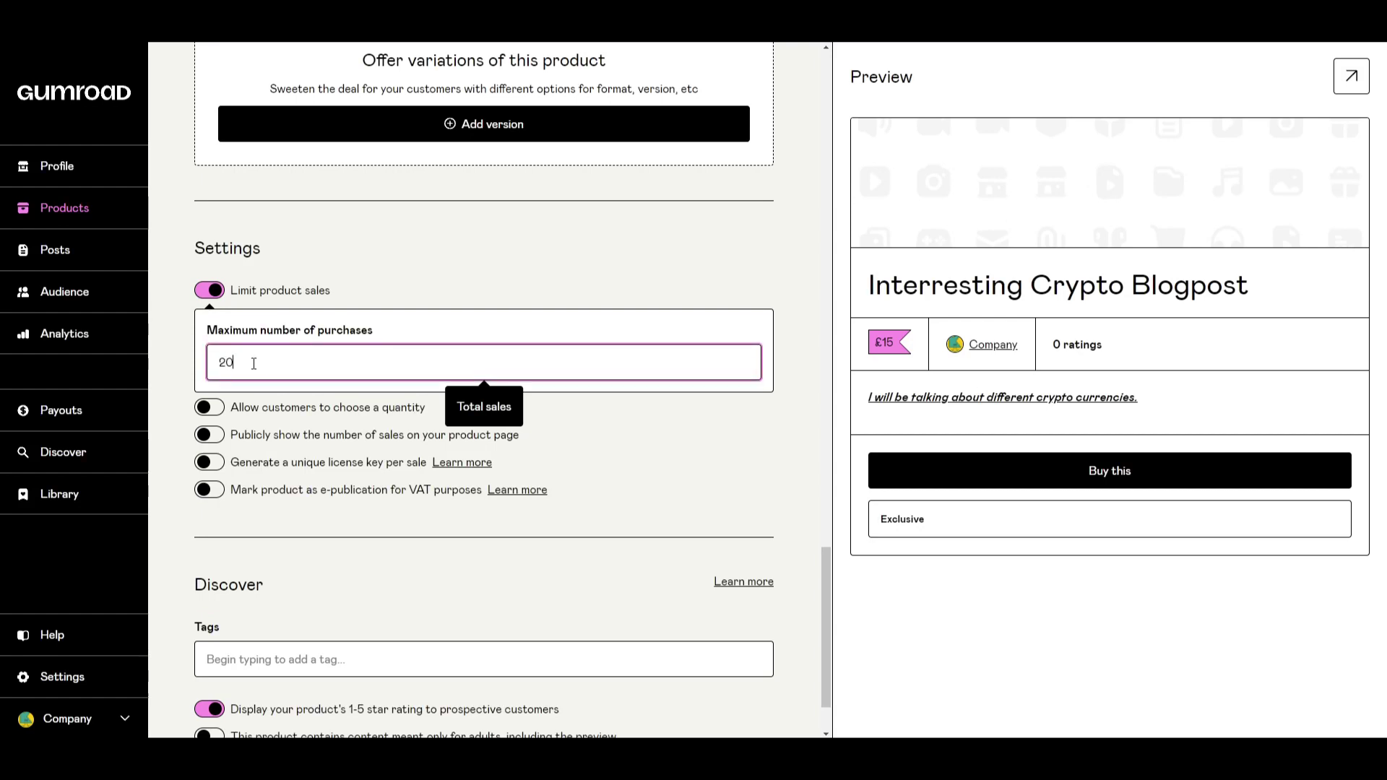
{"action": "scroll", "coordinate": [253, 363], "scroll_direction": "down", "scroll_amount": 2}
{"action": "left_click", "coordinate": [334, 430]}
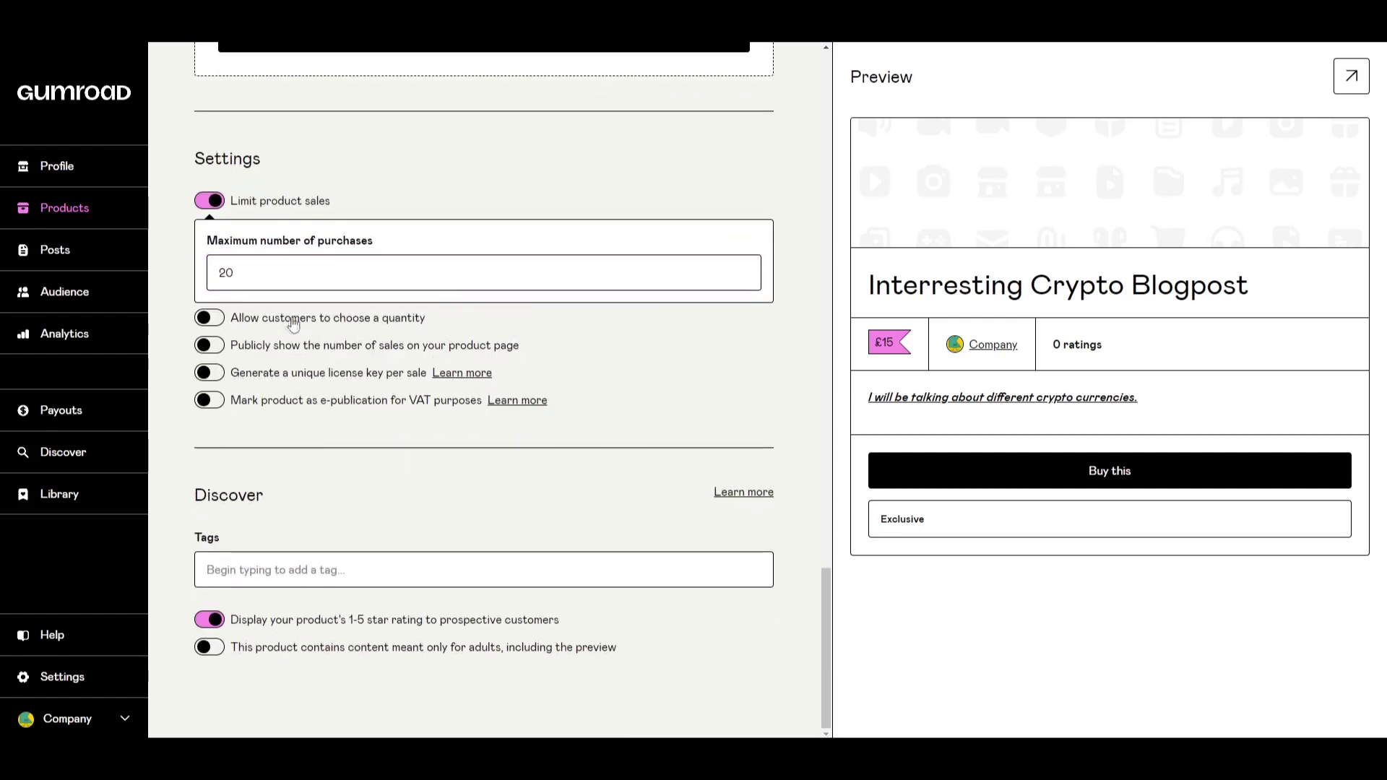
Toggle the customer quantity choice on and back off.
{"action": "left_click", "coordinate": [256, 323]}
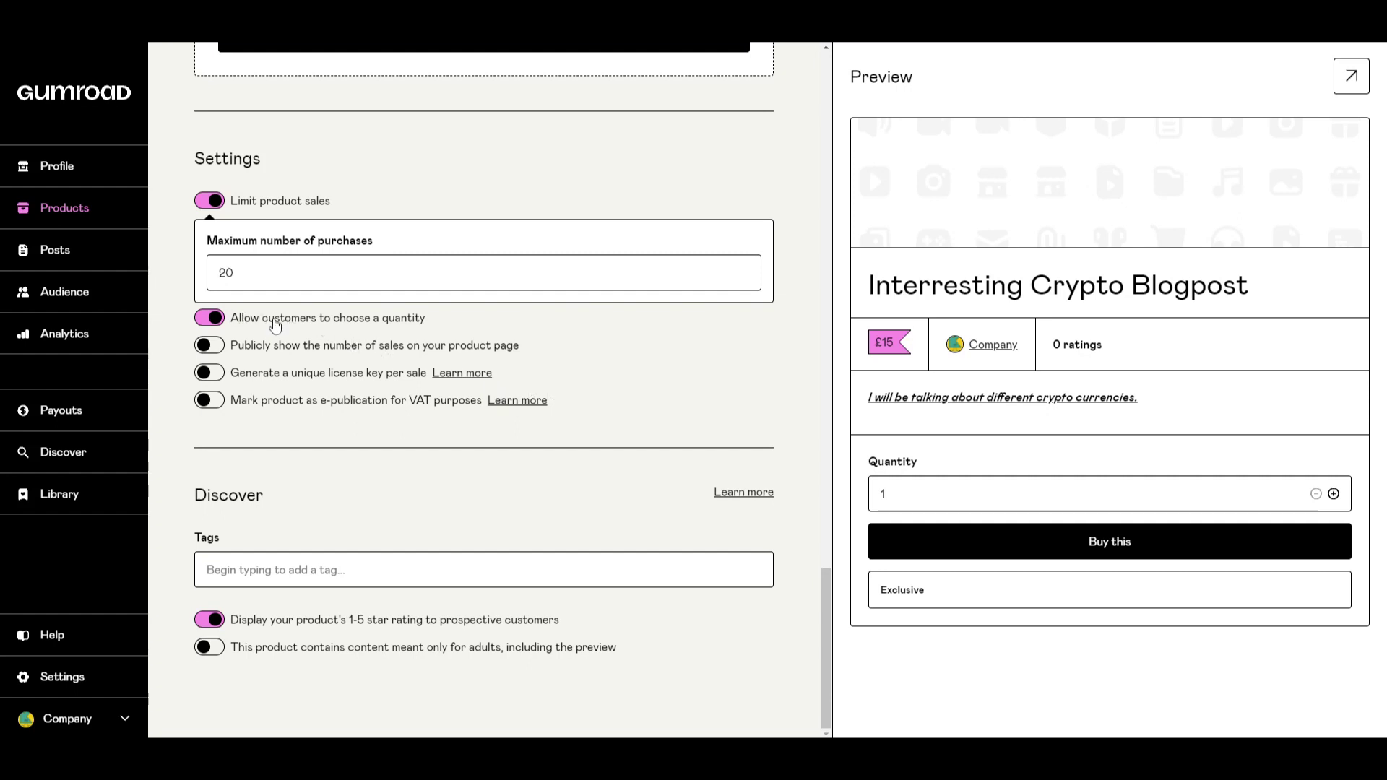
{"action": "left_click", "coordinate": [273, 322]}
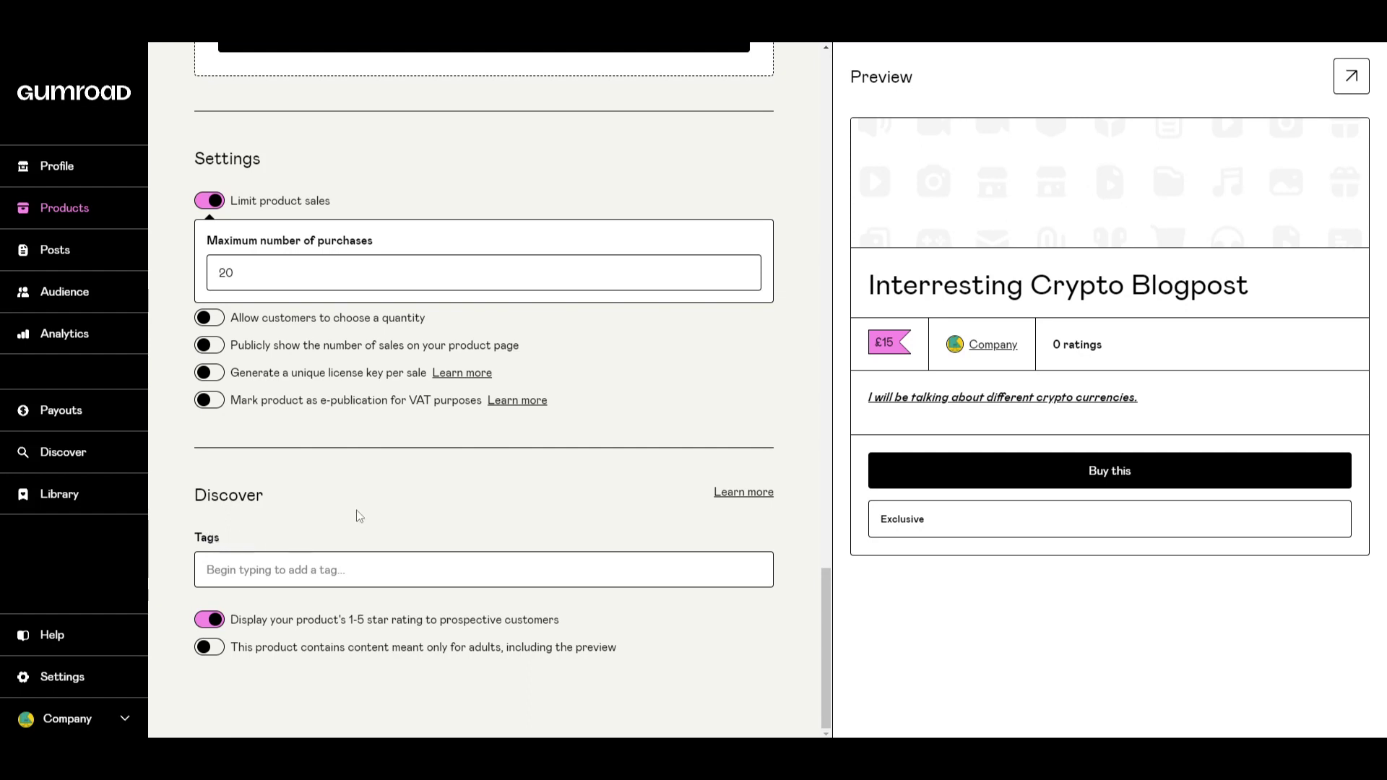
{"action": "left_click", "coordinate": [315, 570]}
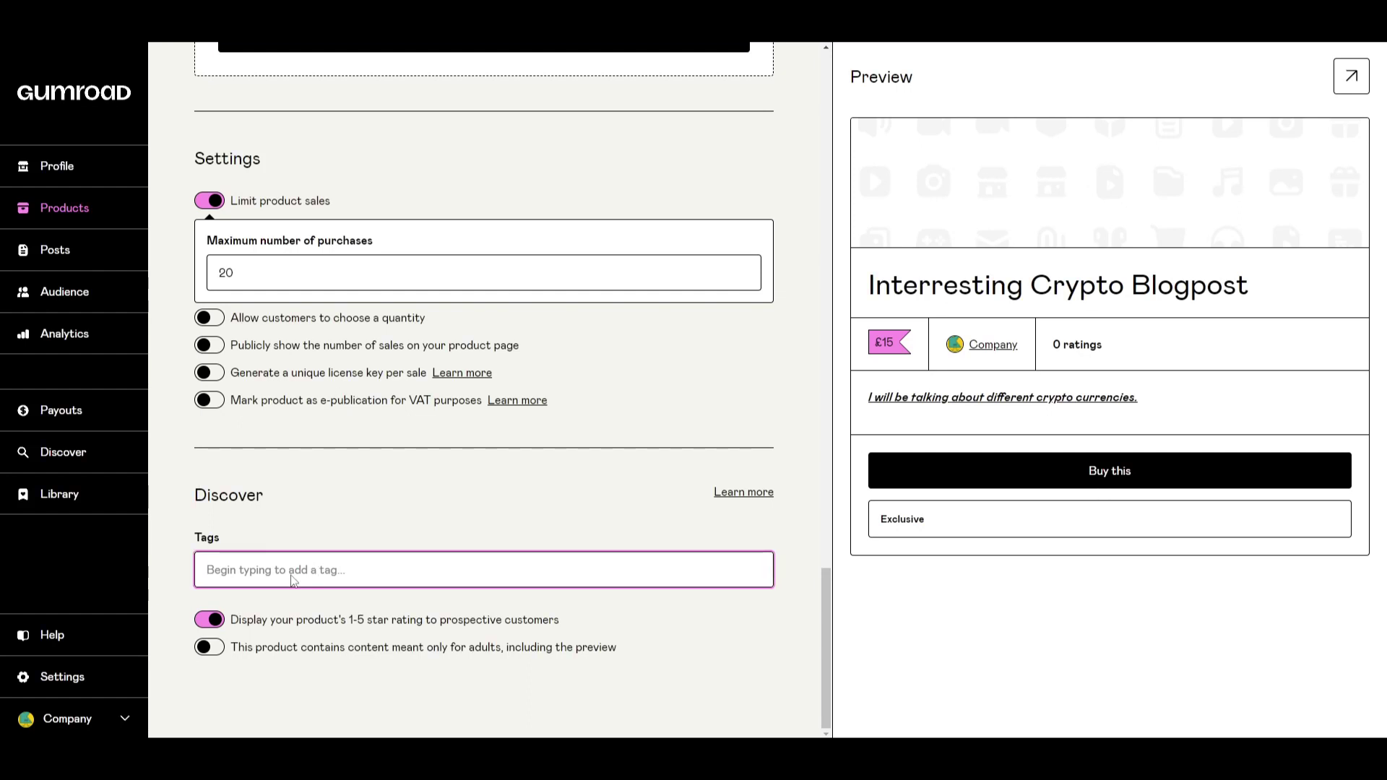
Search 'crypto' and add the 'cryptocurrency' tag, then review the full-page preview.
{"action": "type", "text": "crypto"}
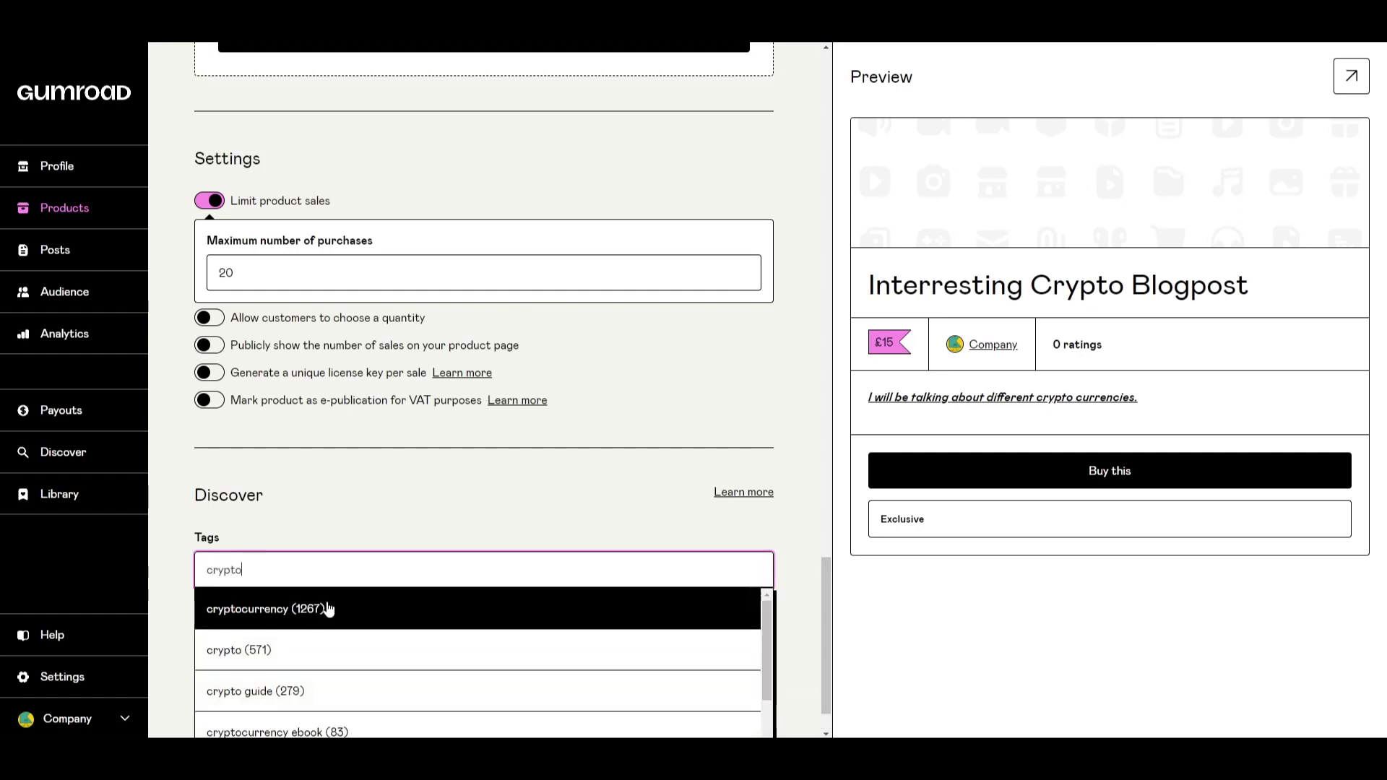
{"action": "left_click", "coordinate": [325, 609]}
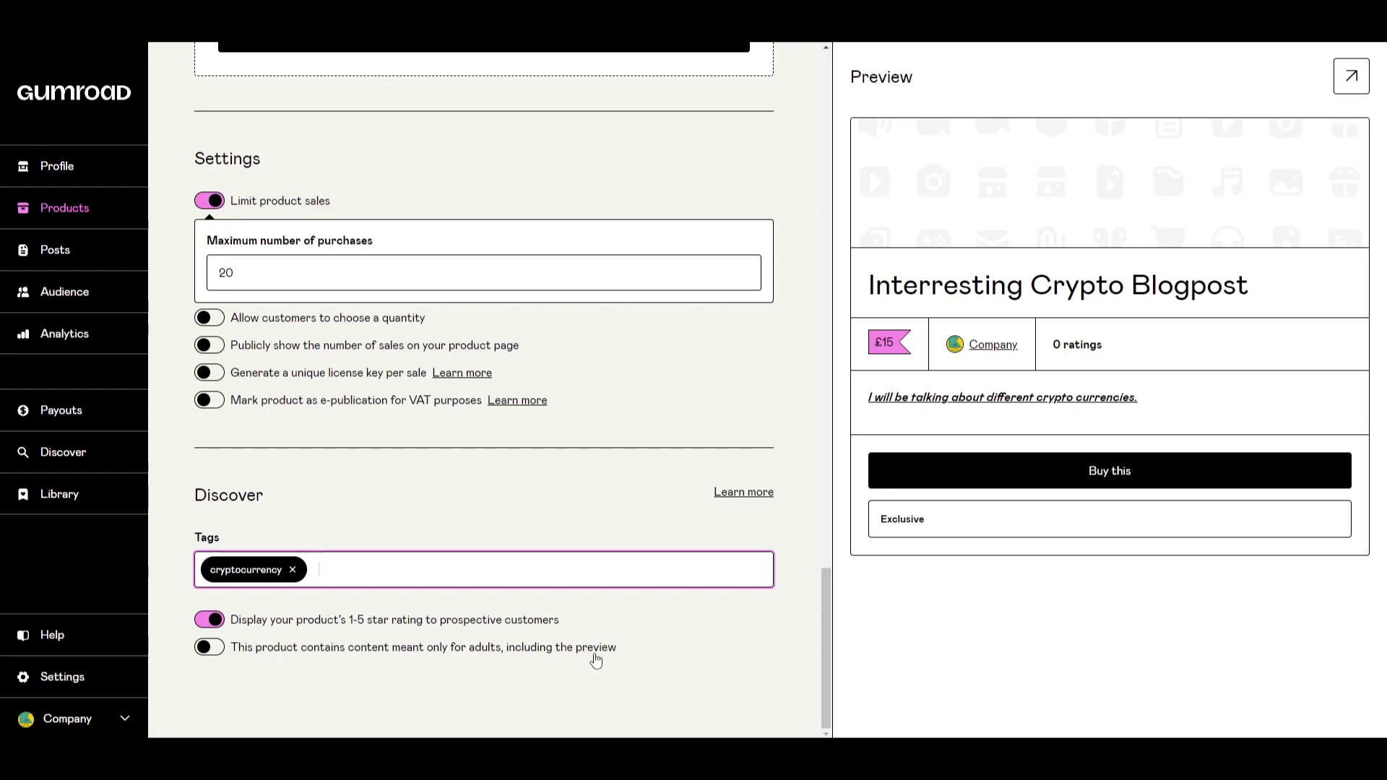
{"action": "scroll", "coordinate": [597, 659], "scroll_direction": "up", "scroll_amount": 2}
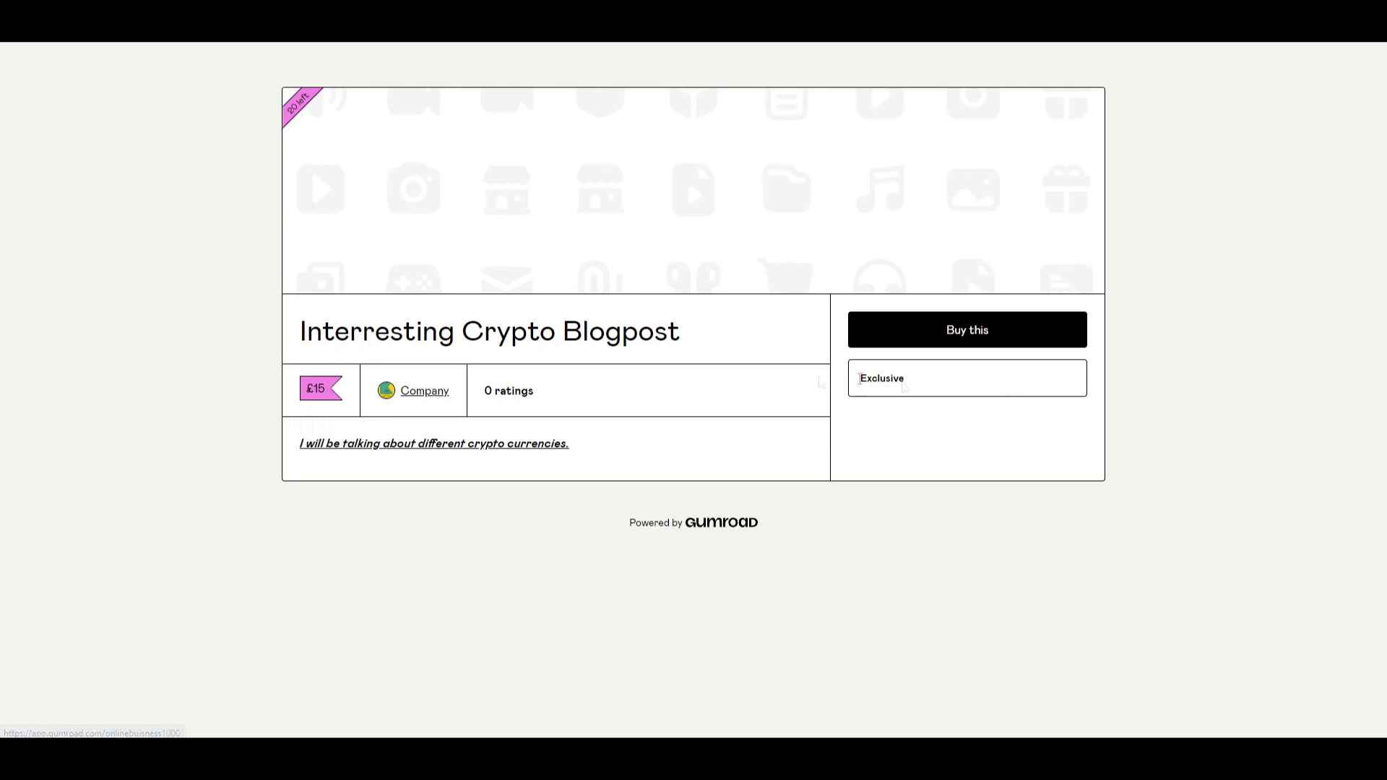
Leave the full-page product preview with Escape.
{"action": "left_click_drag", "start_coordinate": [323, 331], "coordinate": [654, 332]}
{"action": "left_click", "coordinate": [751, 235]}
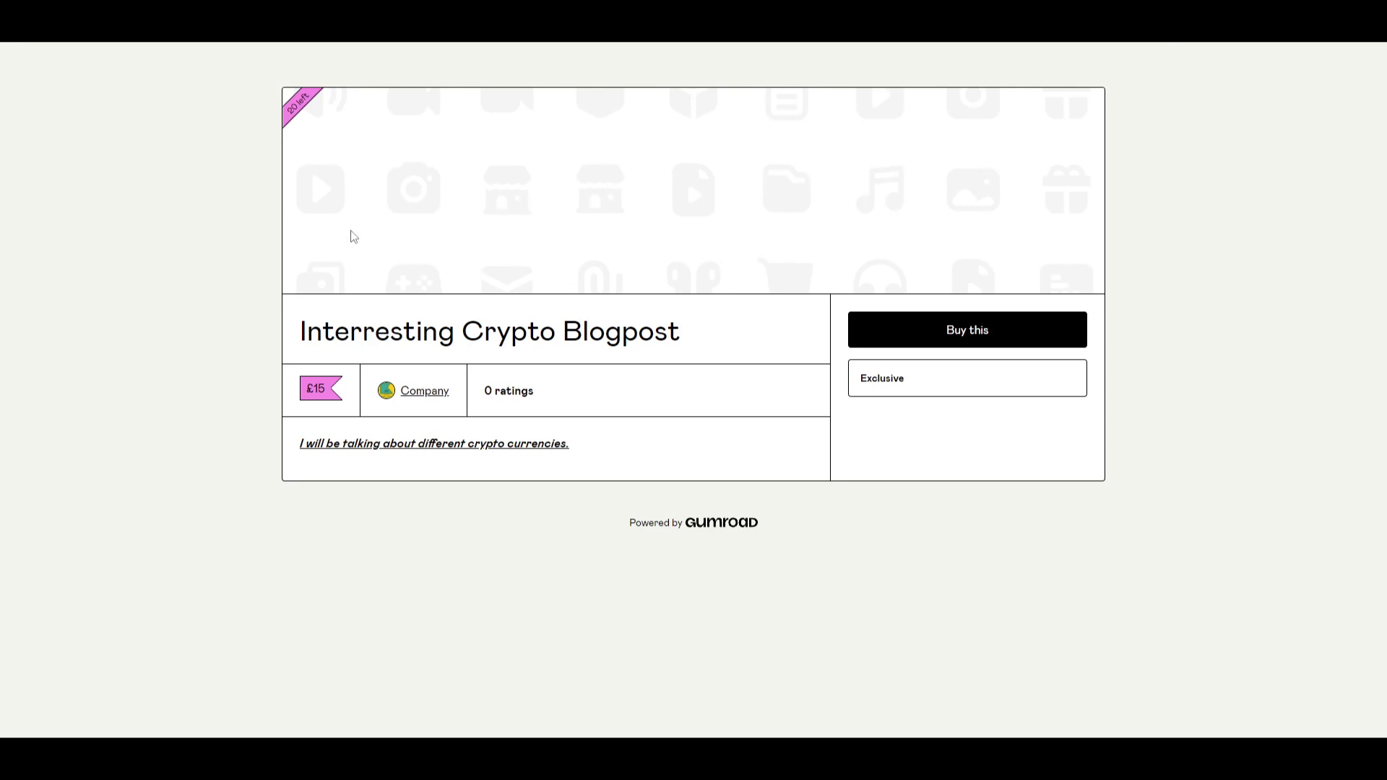
{"action": "key", "text": "Escape"}
Scroll through the product editor to check the £15 price and Exclusive detail.
{"action": "scroll", "coordinate": [672, 390], "scroll_direction": "down", "scroll_amount": 2}
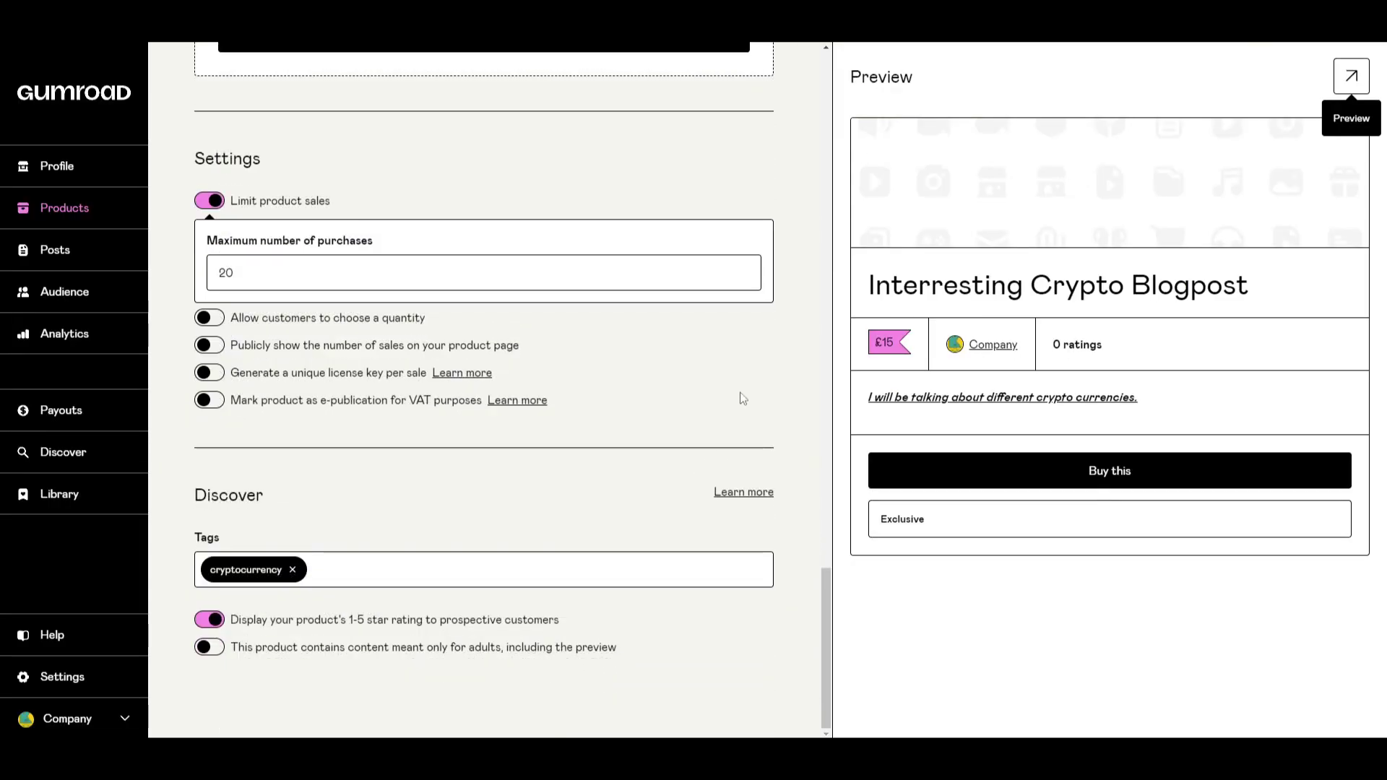
{"action": "scroll", "coordinate": [743, 398], "scroll_direction": "up", "scroll_amount": 10}
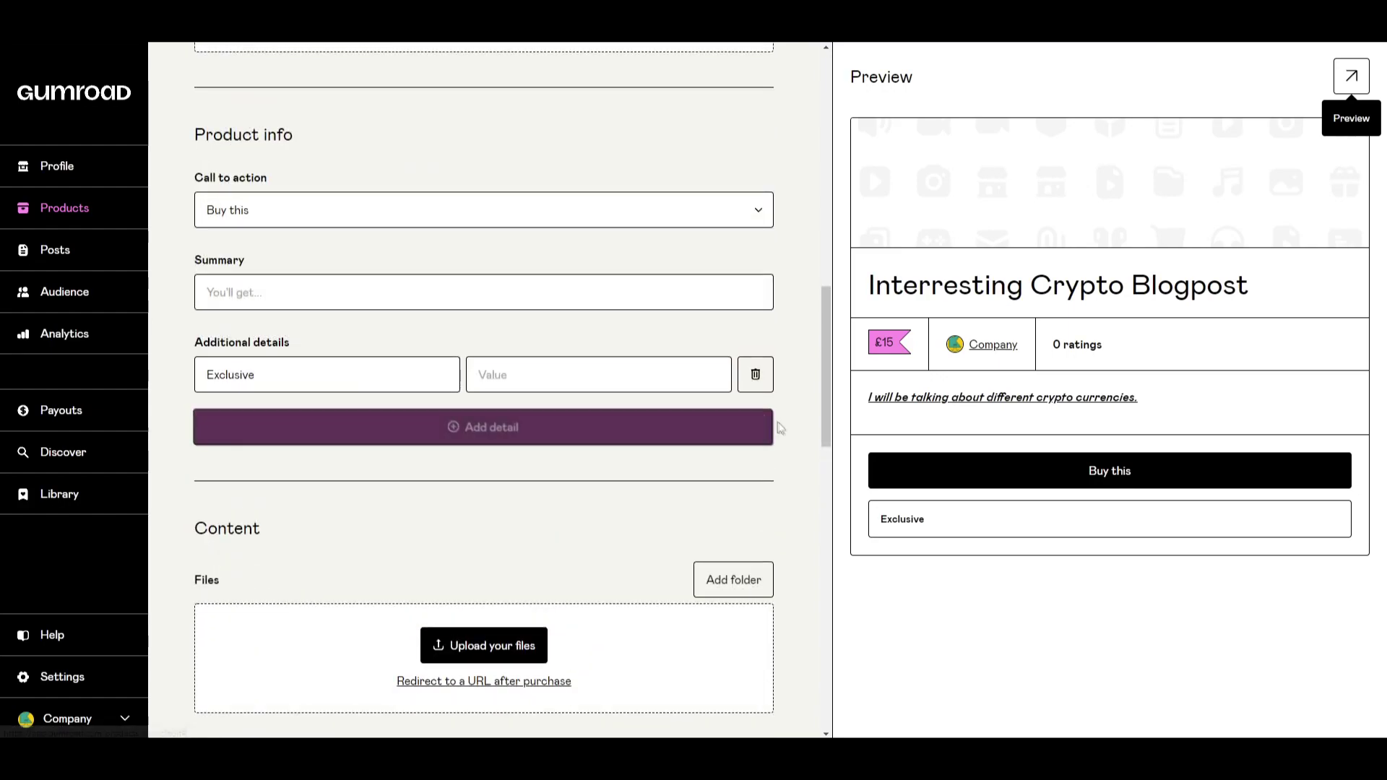
{"action": "scroll", "coordinate": [780, 427], "scroll_direction": "up", "scroll_amount": 4}
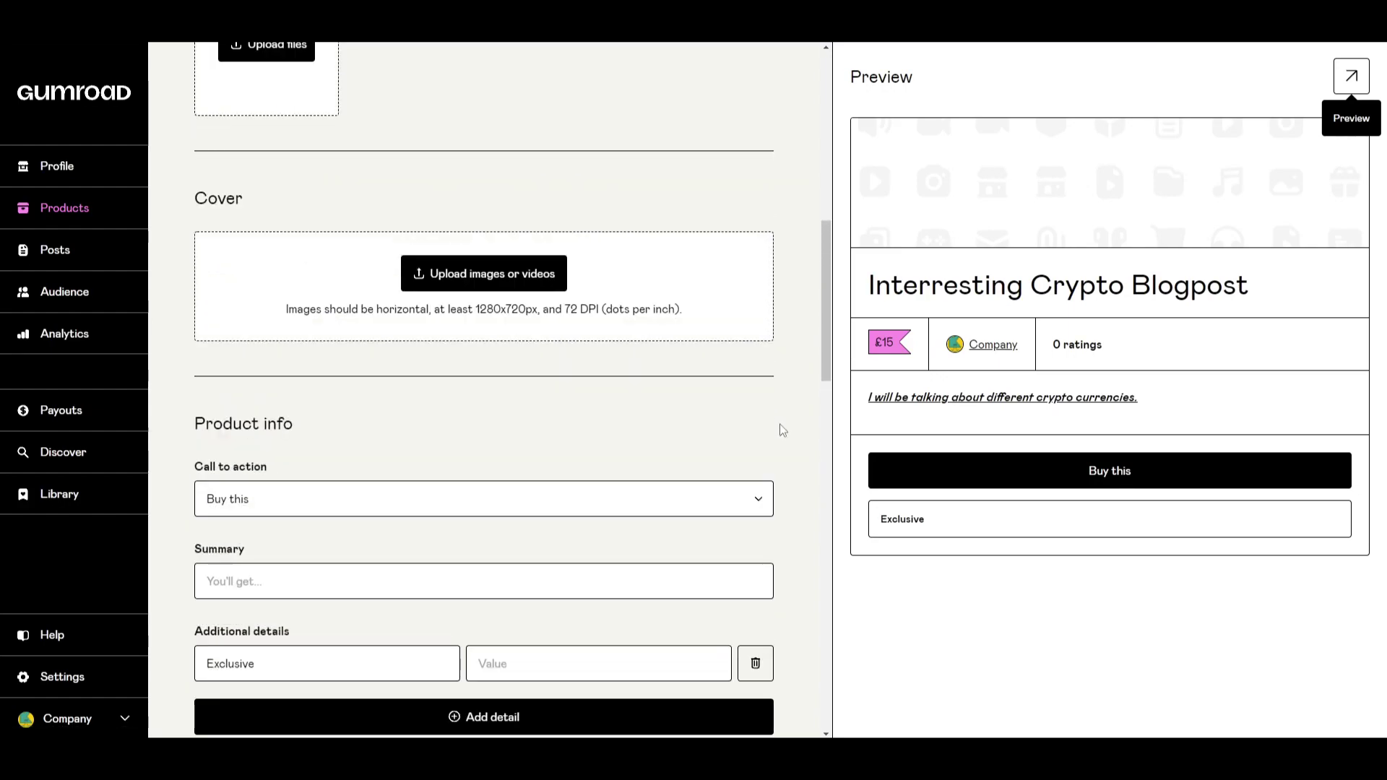
{"action": "scroll", "coordinate": [782, 431], "scroll_direction": "down", "scroll_amount": 5}
{"action": "scroll", "coordinate": [780, 436], "scroll_direction": "down", "scroll_amount": 4}
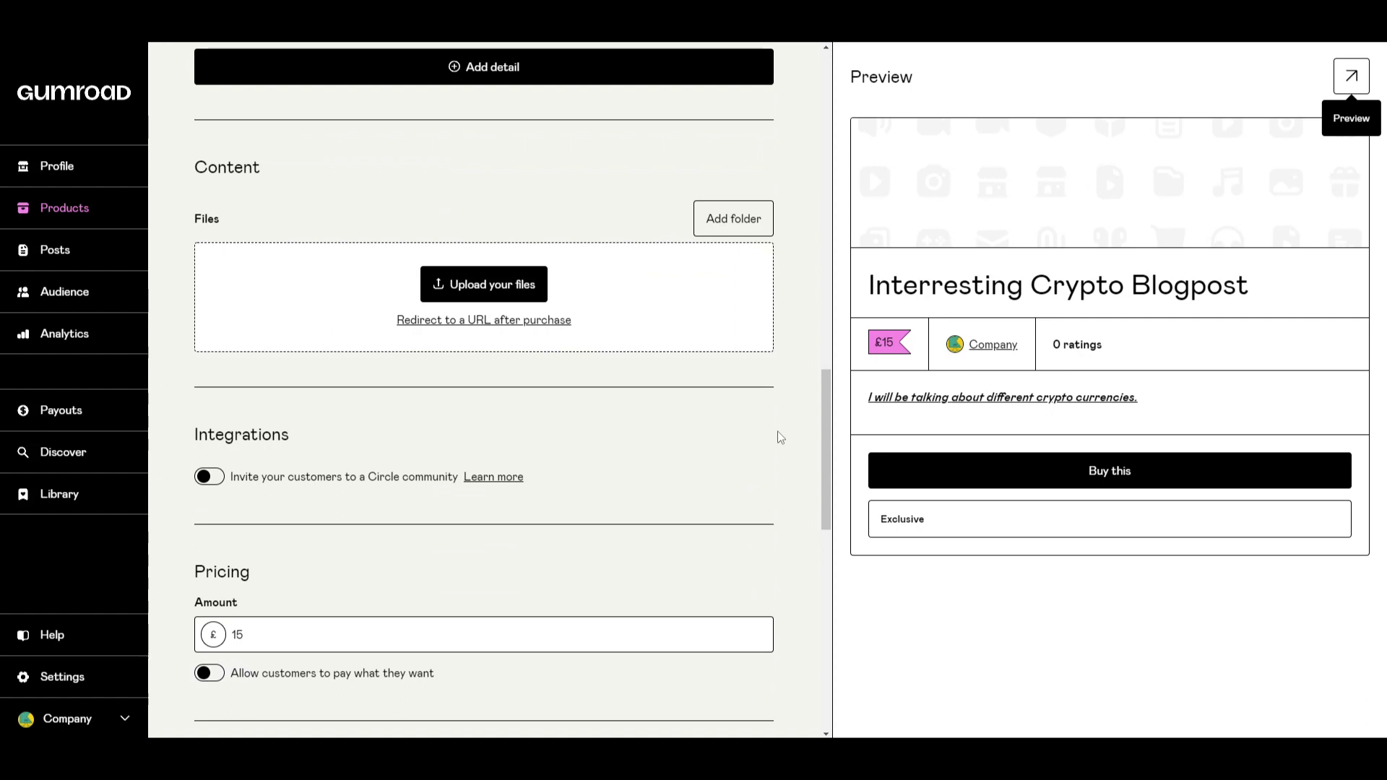
{"action": "scroll", "coordinate": [780, 438], "scroll_direction": "down", "scroll_amount": 1}
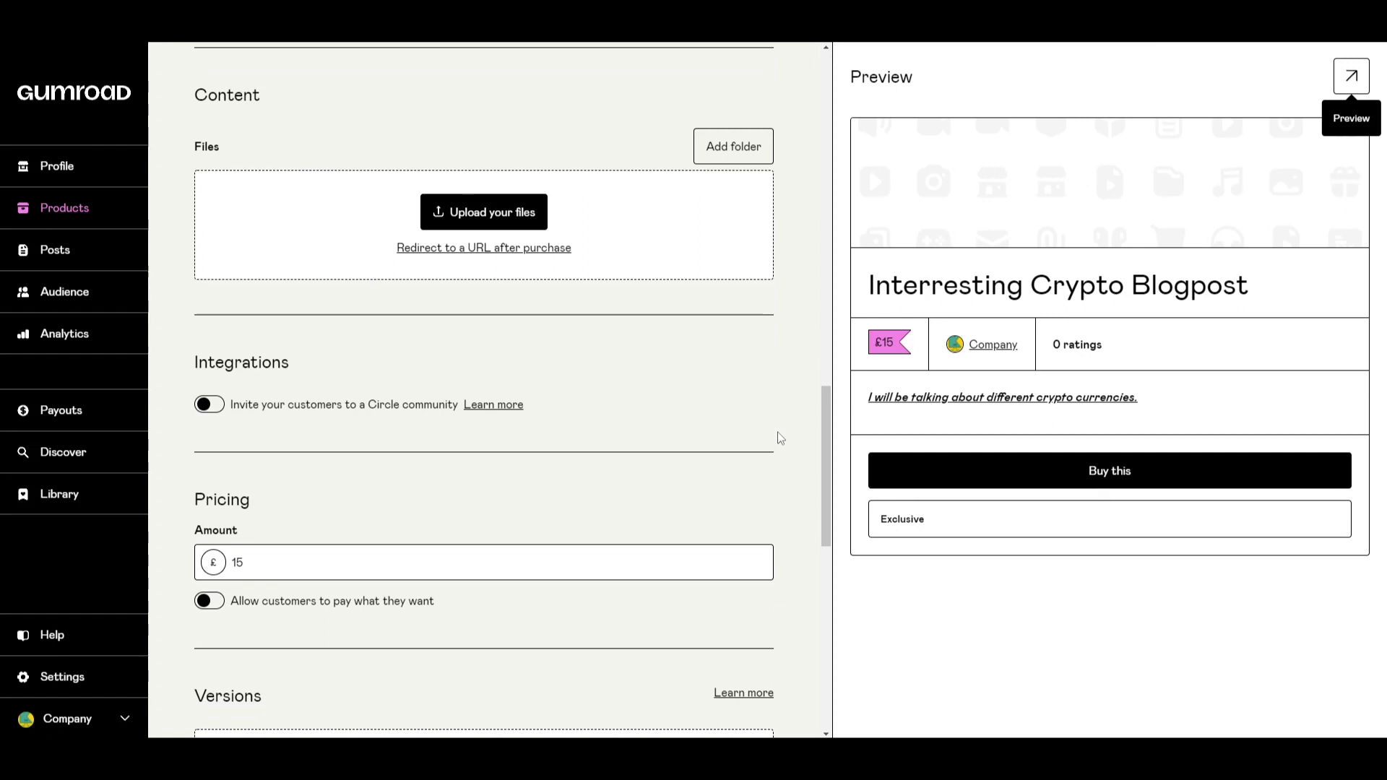
{"action": "scroll", "coordinate": [781, 437], "scroll_direction": "down", "scroll_amount": 1}
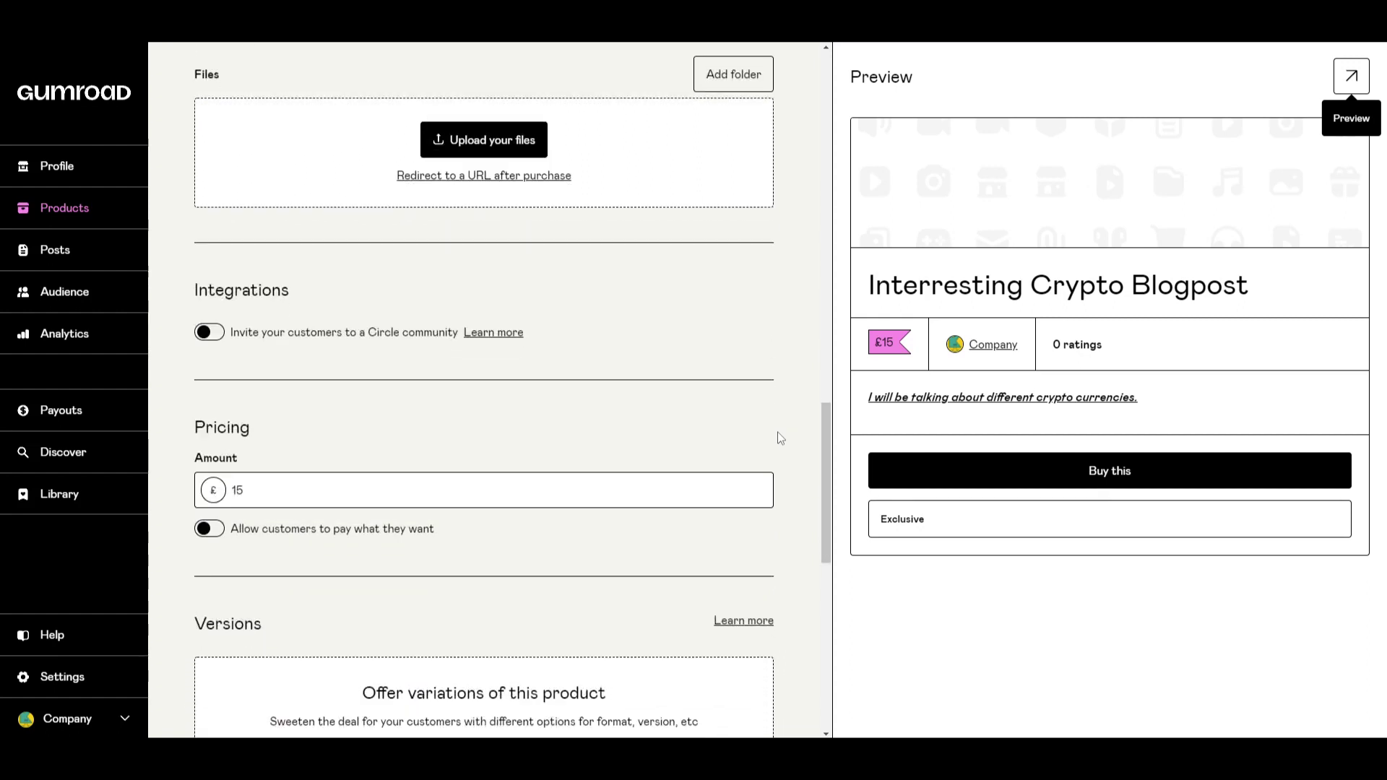